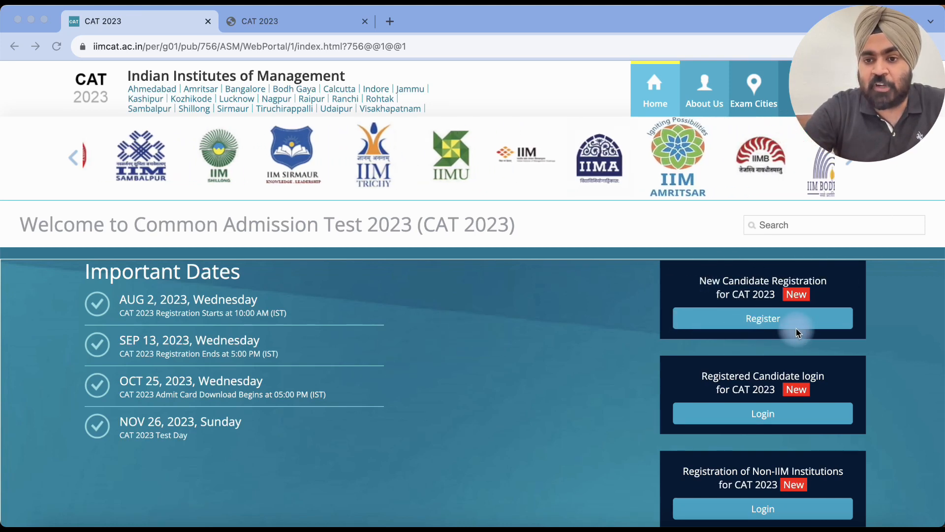
Step: Start a new CAT 2023 candidate registration, dismissing the Instructions popup and accepting the Privacy Notice
{"action": "left_click", "coordinate": [771, 323]}
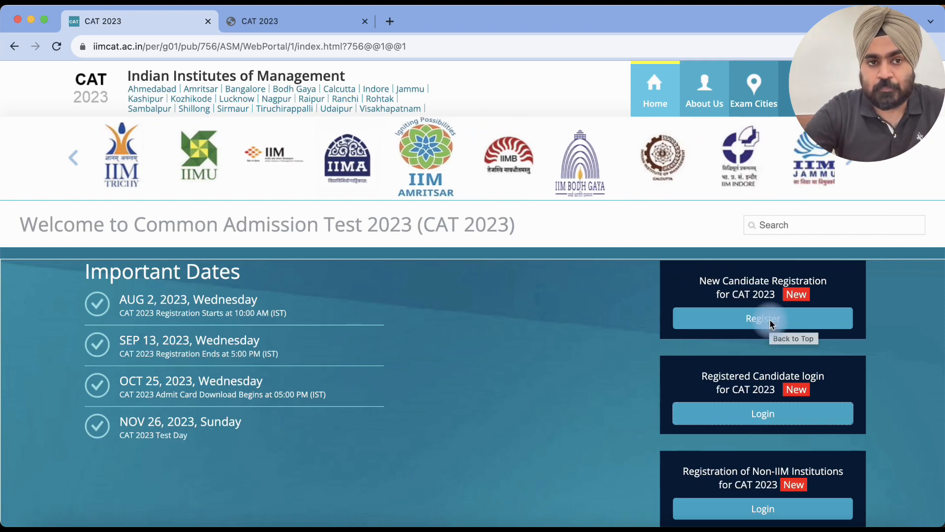
{"action": "left_click", "coordinate": [770, 322]}
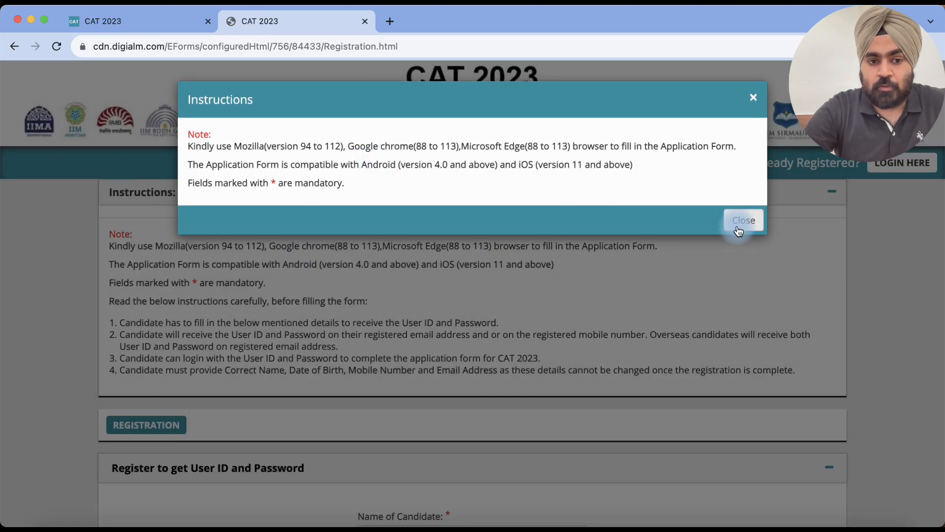
{"action": "left_click", "coordinate": [738, 222]}
{"action": "left_click", "coordinate": [750, 301]}
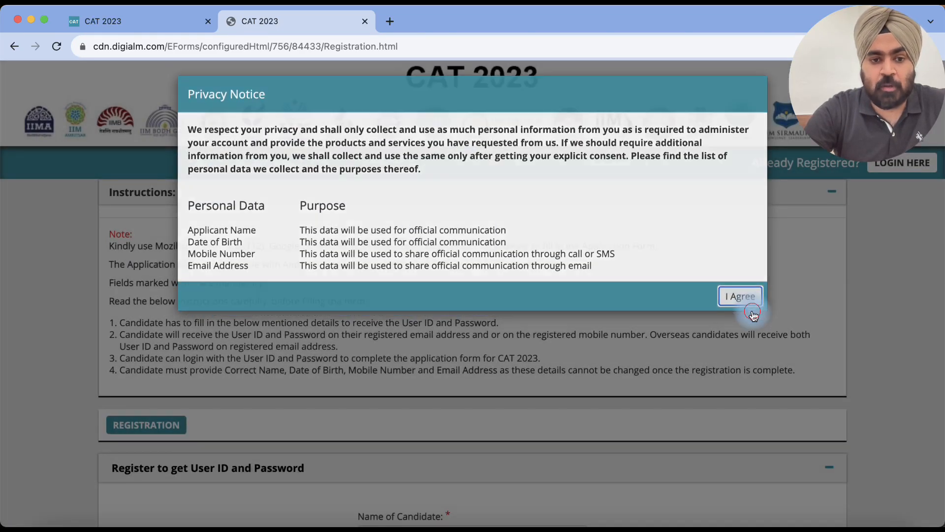
{"action": "scroll", "coordinate": [536, 288], "scroll_direction": "down", "scroll_amount": 2}
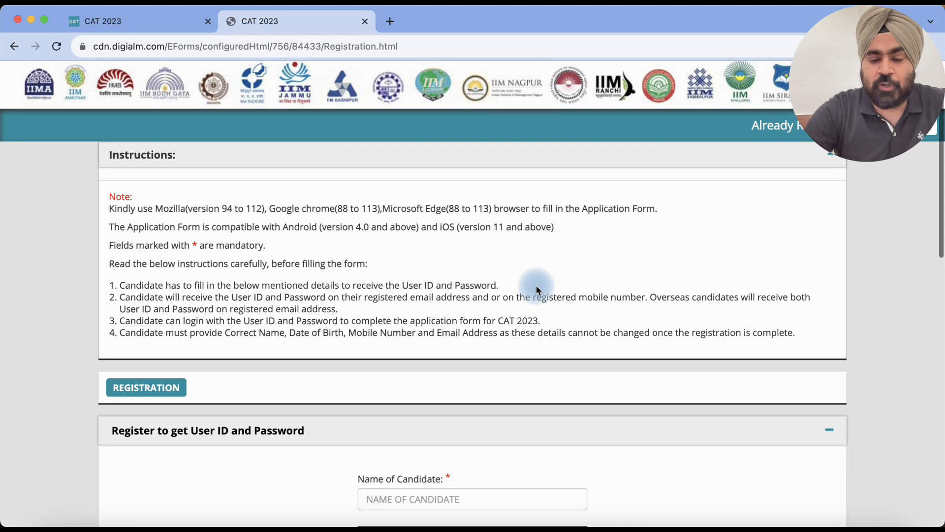
{"action": "scroll", "coordinate": [537, 290], "scroll_direction": "down", "scroll_amount": 5}
{"action": "scroll", "coordinate": [537, 290], "scroll_direction": "down", "scroll_amount": 2}
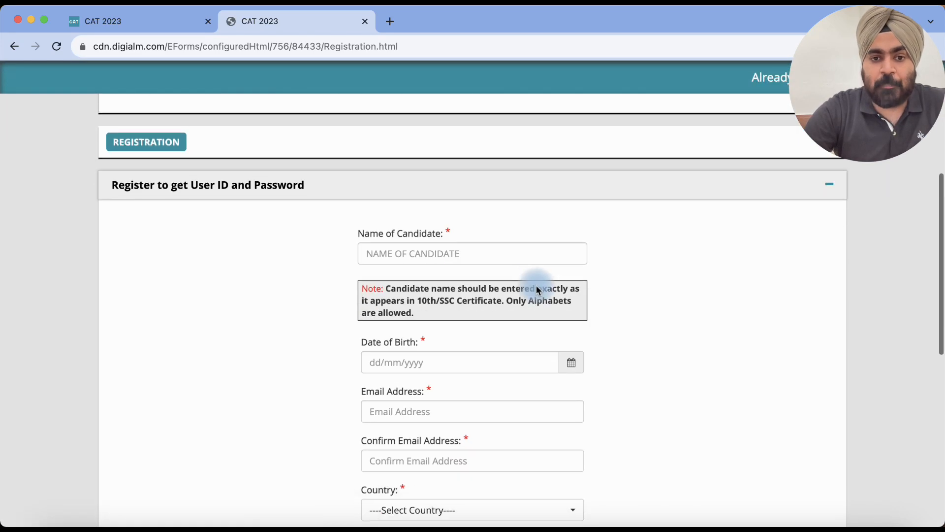
{"action": "left_click", "coordinate": [491, 263]}
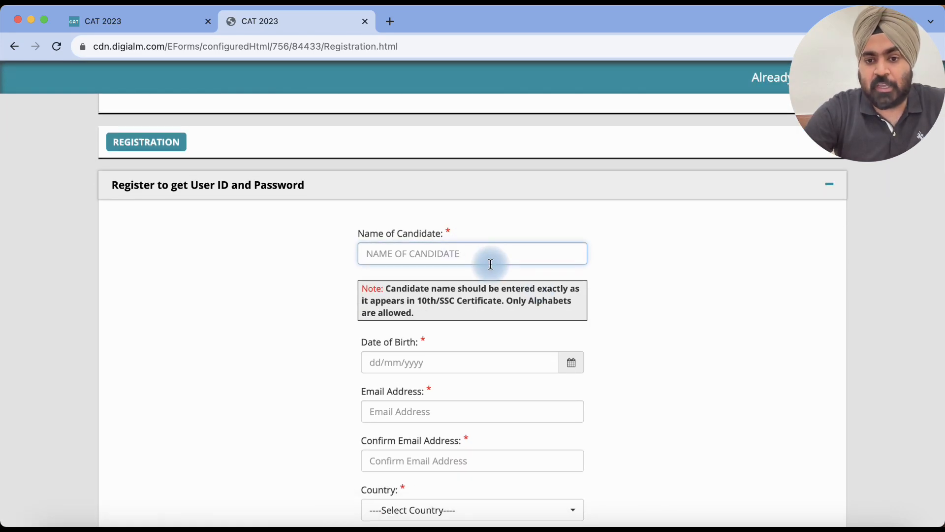
{"action": "scroll", "coordinate": [500, 356], "scroll_direction": "down", "scroll_amount": 2}
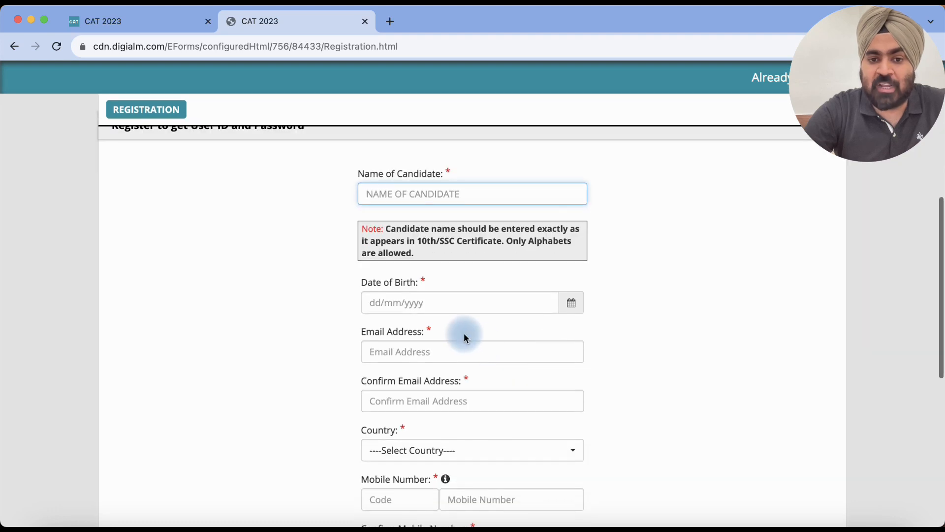
{"action": "scroll", "coordinate": [511, 398], "scroll_direction": "down", "scroll_amount": 1}
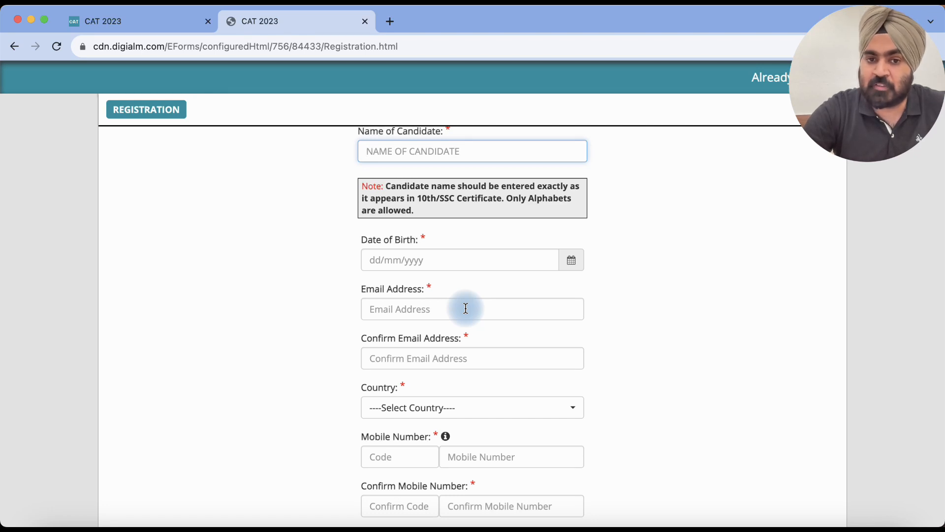
{"action": "scroll", "coordinate": [466, 308], "scroll_direction": "down", "scroll_amount": 1}
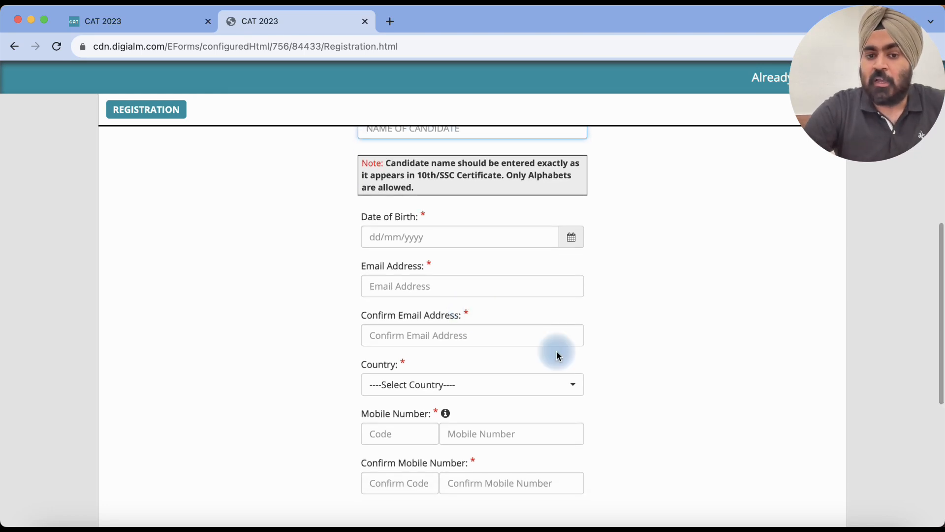
{"action": "left_click", "coordinate": [493, 389]}
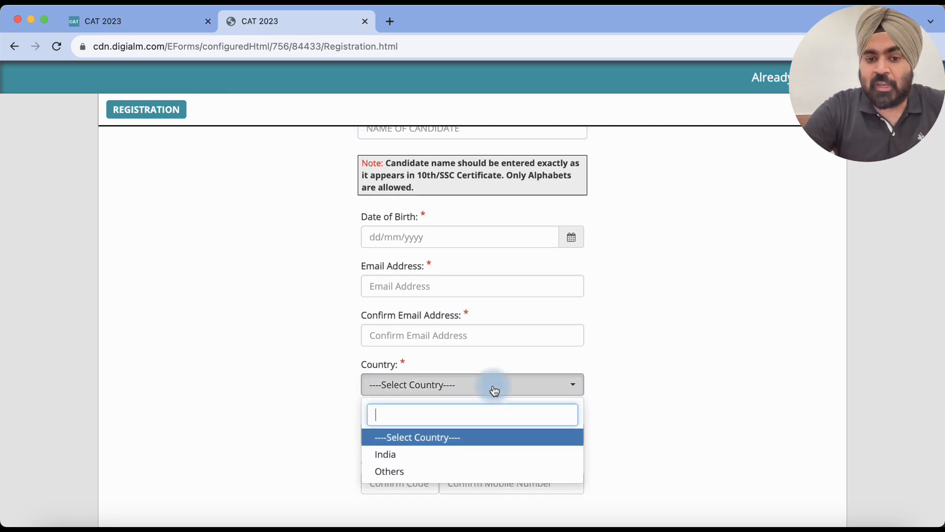
{"action": "left_click", "coordinate": [637, 396]}
{"action": "scroll", "coordinate": [637, 396], "scroll_direction": "down", "scroll_amount": 2}
{"action": "scroll", "coordinate": [622, 370], "scroll_direction": "down", "scroll_amount": 2}
{"action": "scroll", "coordinate": [523, 389], "scroll_direction": "down", "scroll_amount": 1}
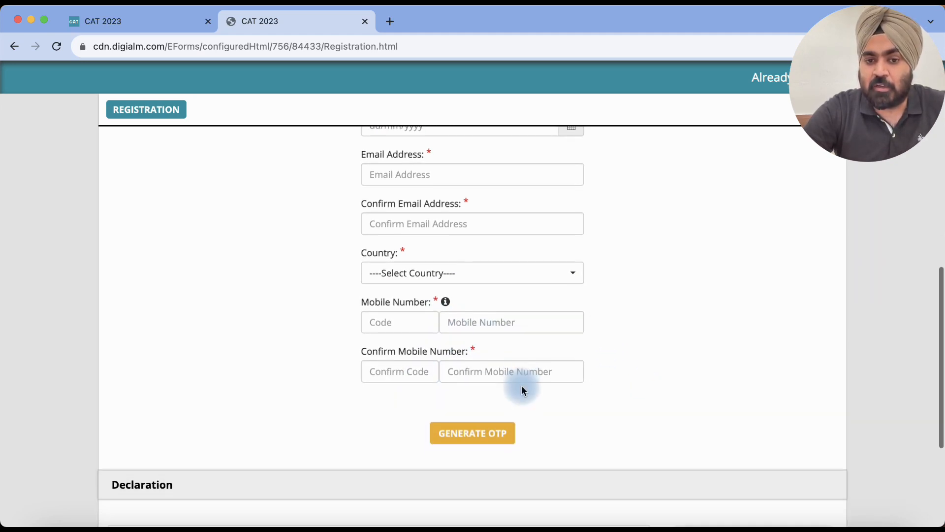
{"action": "scroll", "coordinate": [639, 323], "scroll_direction": "up", "scroll_amount": 4}
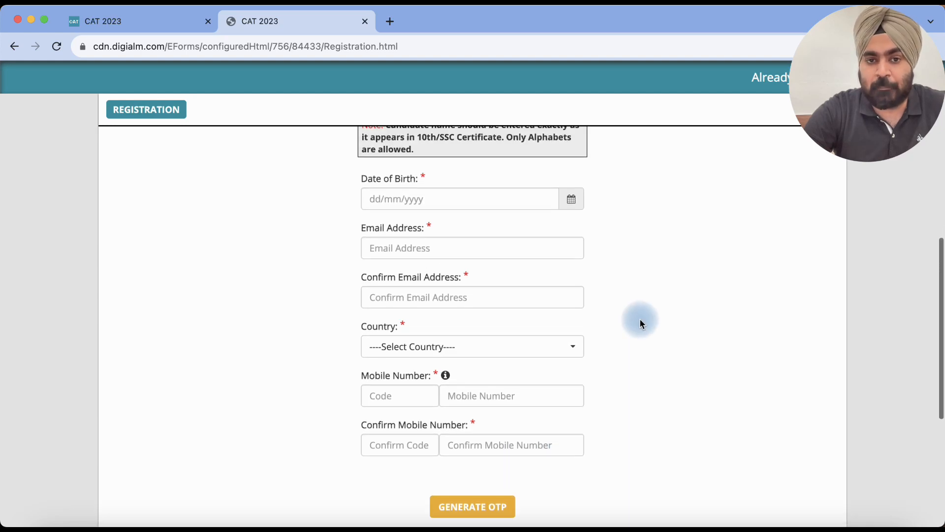
{"action": "scroll", "coordinate": [669, 295], "scroll_direction": "up", "scroll_amount": 4}
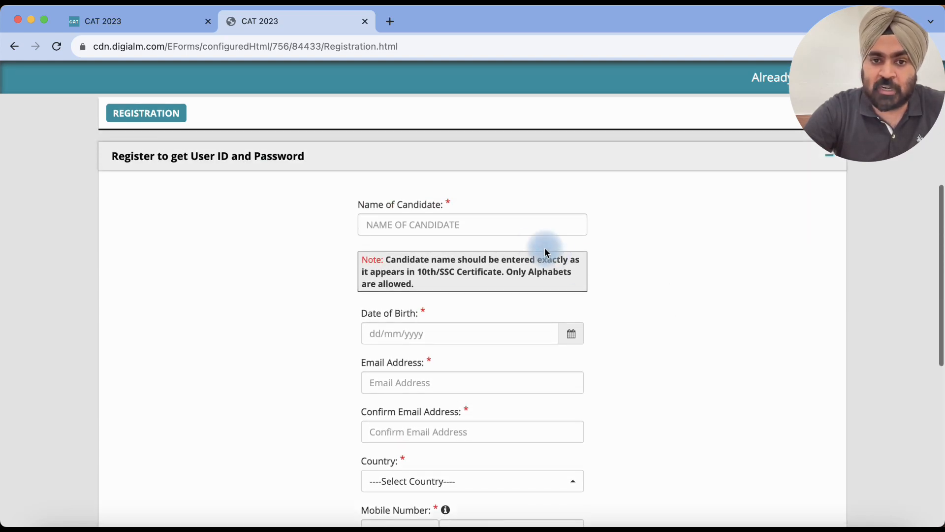
Step: Enter the candidate's name and pick 17/08/2007 as the date of birth
{"action": "left_click", "coordinate": [477, 224]}
{"action": "type", "text": "MANVEER"}
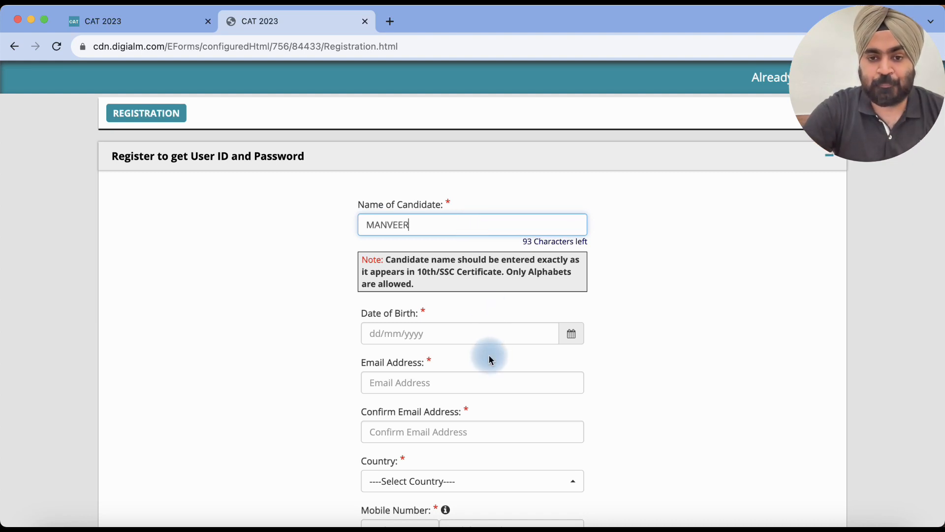
{"action": "left_click", "coordinate": [484, 340]}
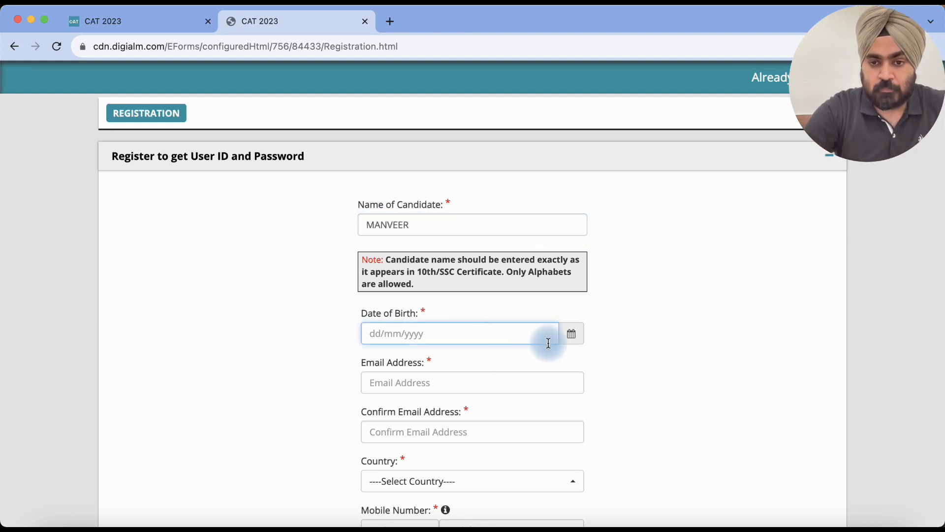
{"action": "left_click", "coordinate": [581, 337]}
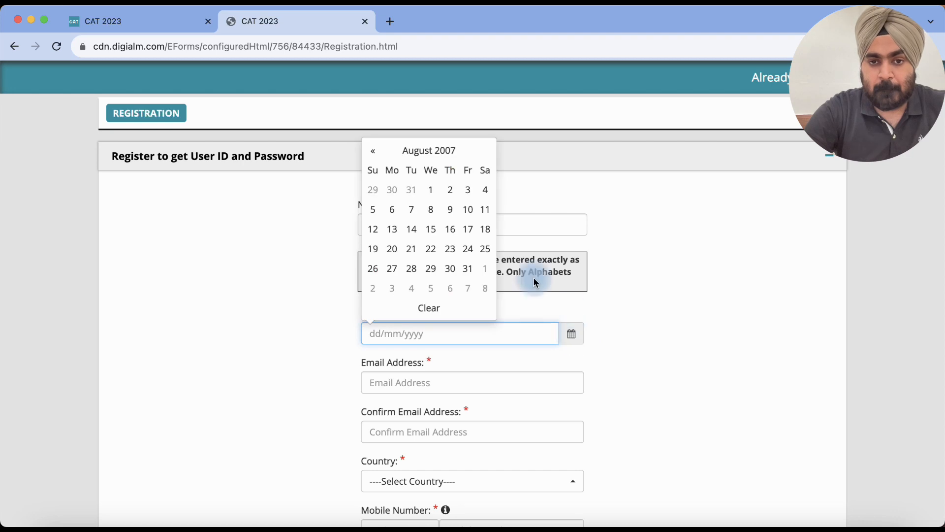
{"action": "left_click", "coordinate": [465, 239]}
{"action": "scroll", "coordinate": [606, 287], "scroll_direction": "down", "scroll_amount": 1}
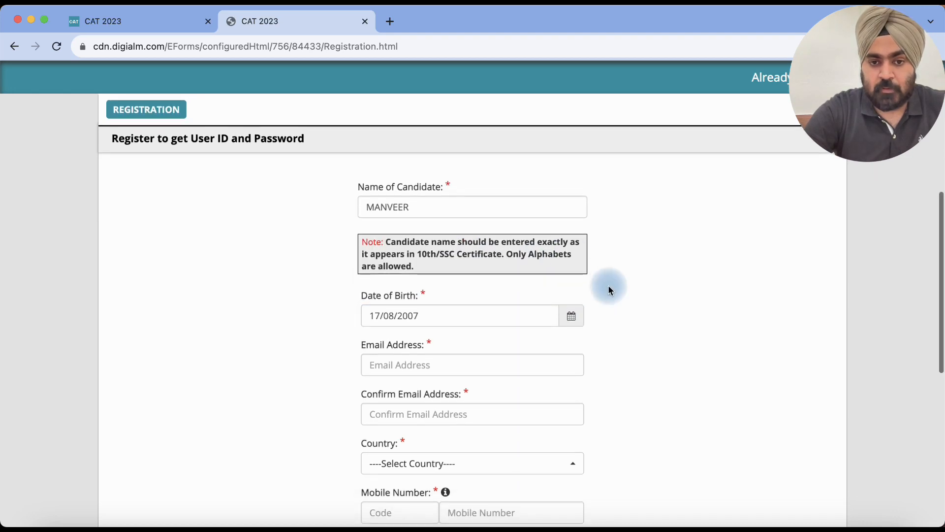
Step: Enter the candidate's e-mail address and repeat it in the confirmation field
{"action": "left_click", "coordinate": [485, 366]}
{"action": "type", "text": "abc@gmail.co"}
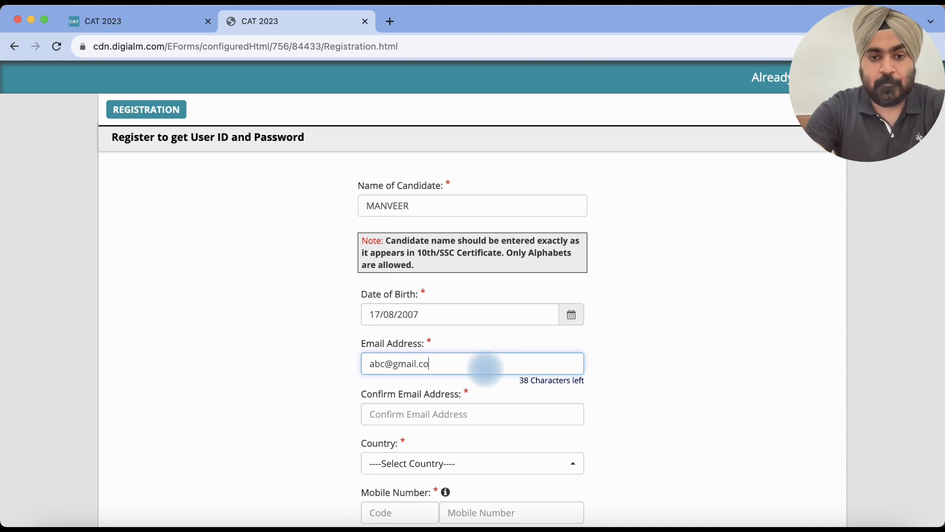
{"action": "scroll", "coordinate": [485, 369], "scroll_direction": "down", "scroll_amount": 4}
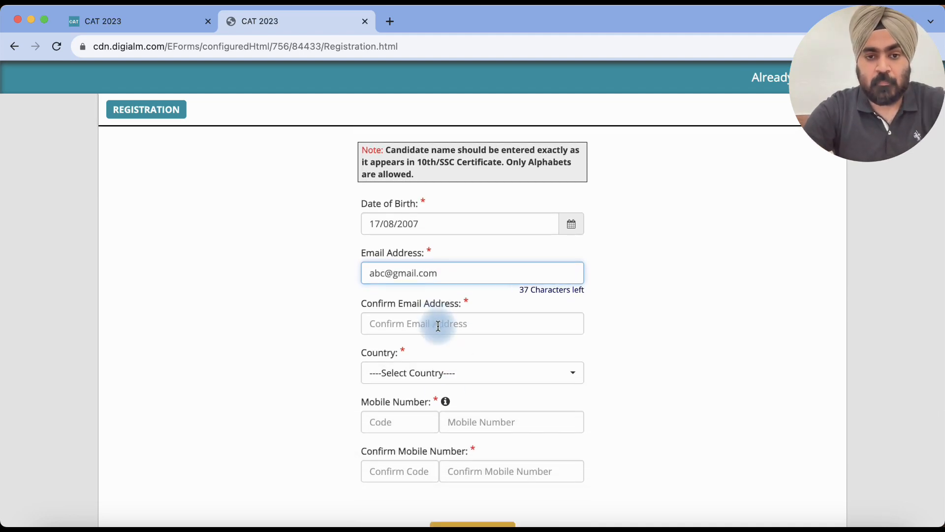
{"action": "left_click", "coordinate": [438, 326]}
{"action": "type", "text": "abc@gmail.com"}
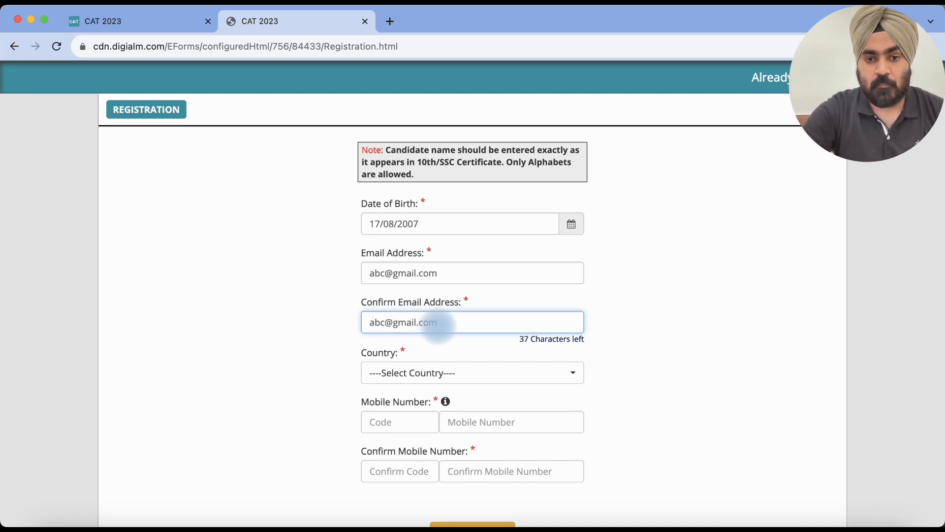
{"action": "scroll", "coordinate": [437, 326], "scroll_direction": "down", "scroll_amount": 1}
Step: Choose India as the country and enter matching mobile numbers, correcting a mistyped entry
{"action": "left_click", "coordinate": [423, 325]}
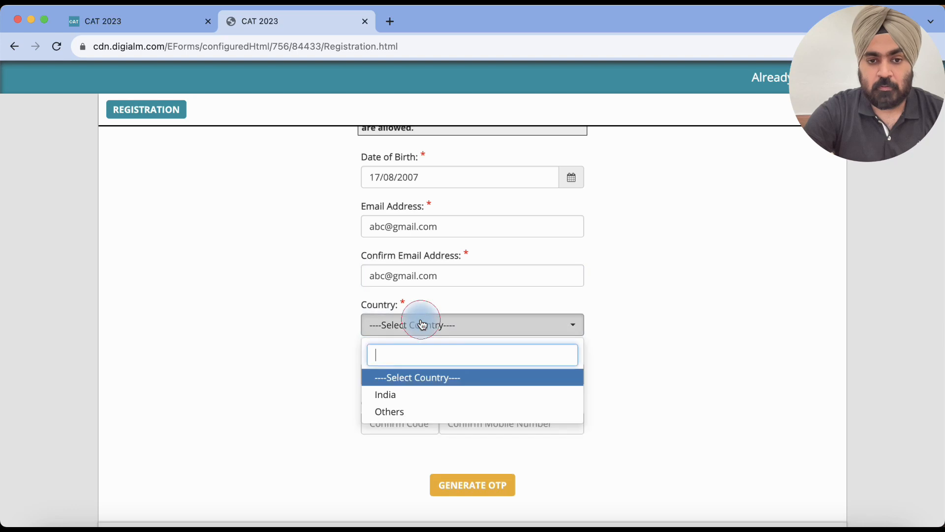
{"action": "left_click", "coordinate": [402, 402]}
{"action": "left_click", "coordinate": [480, 373]}
{"action": "type", "text": "9"}
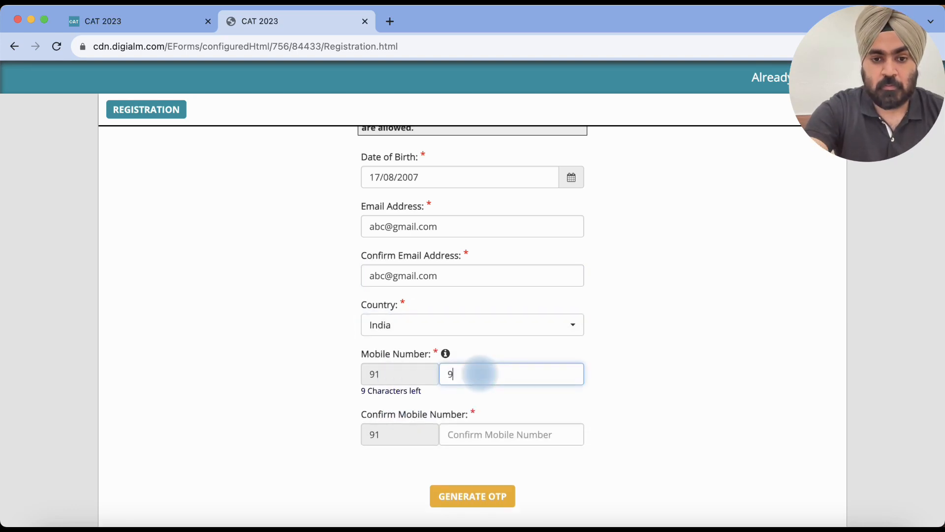
{"action": "type", "text": "9999999"}
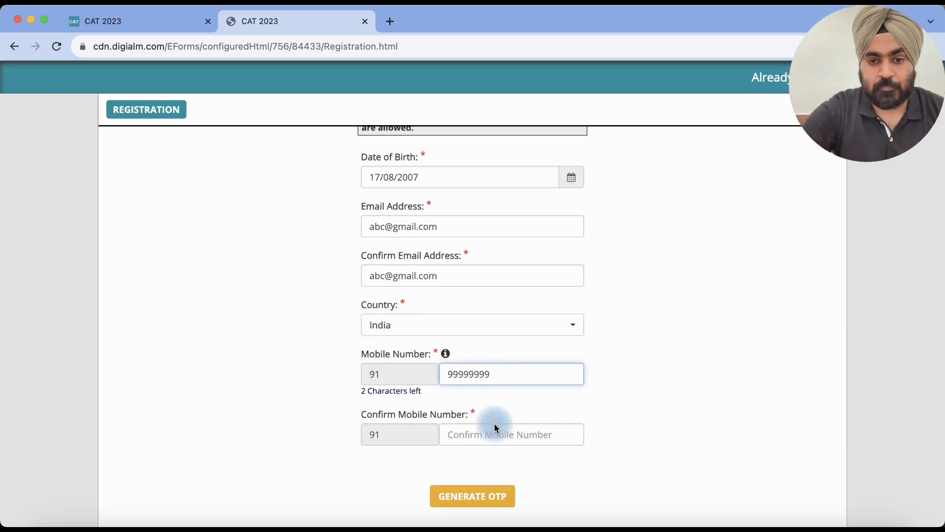
{"action": "left_click", "coordinate": [498, 434]}
{"action": "type", "text": "99"}
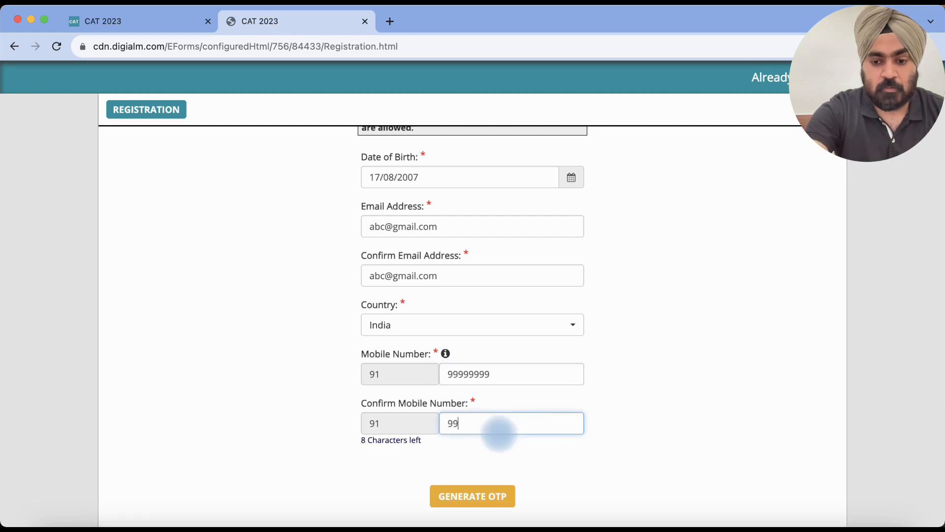
{"action": "type", "text": "88776655"}
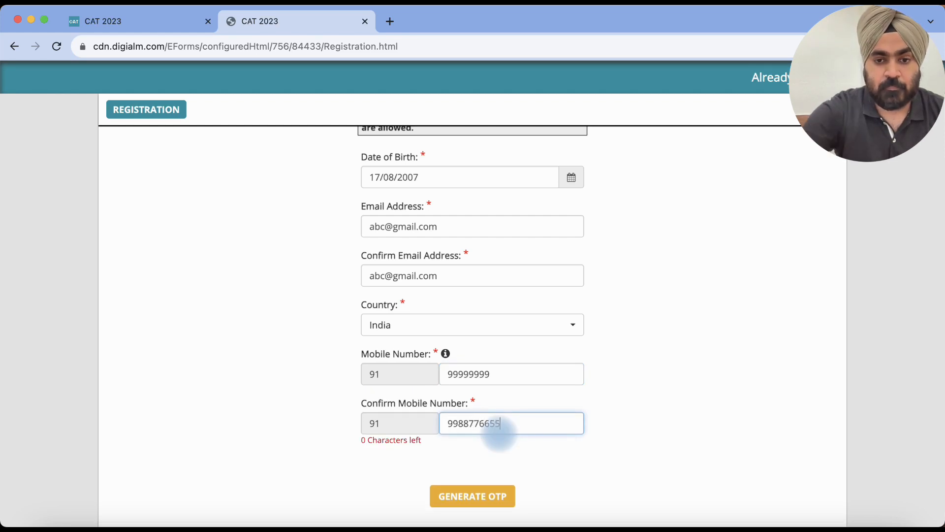
{"action": "double_click", "coordinate": [499, 376]}
{"action": "type", "text": "00"}
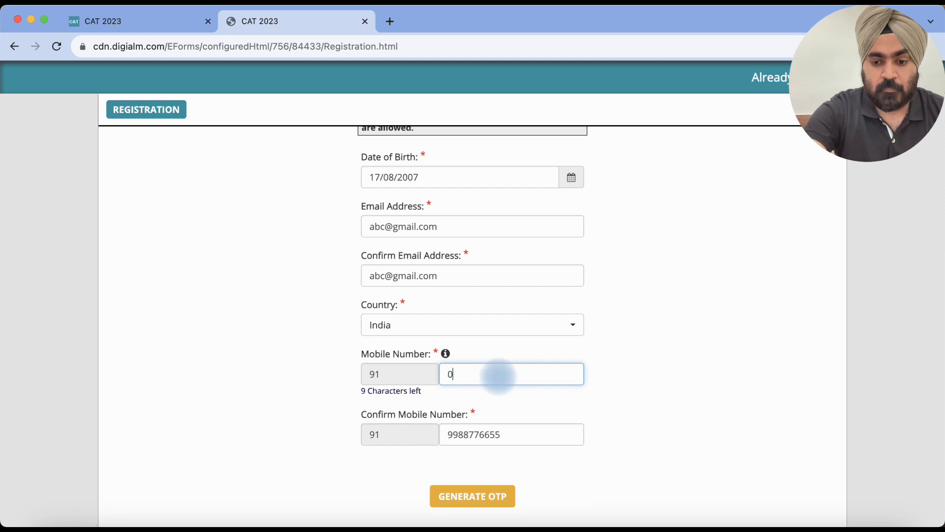
{"action": "key", "text": "BackSpace"}
{"action": "type", "text": "99"}
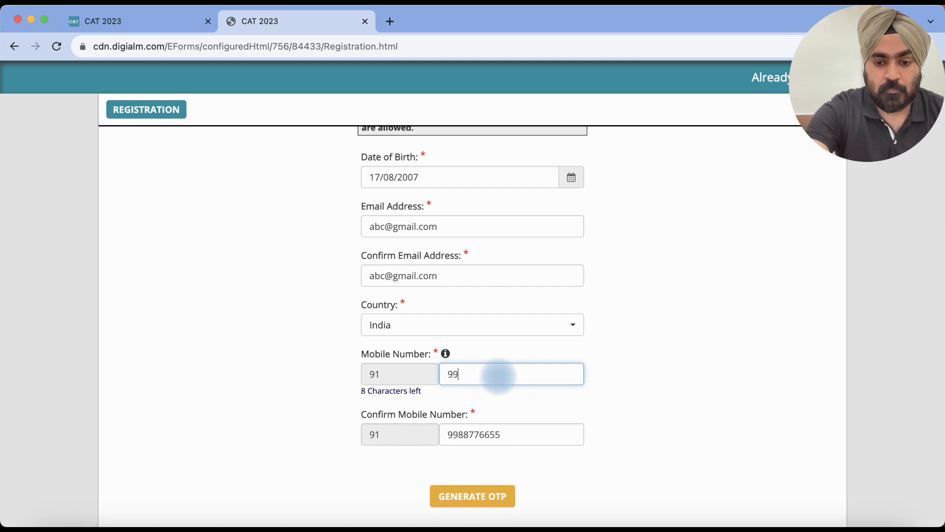
{"action": "type", "text": "88776655"}
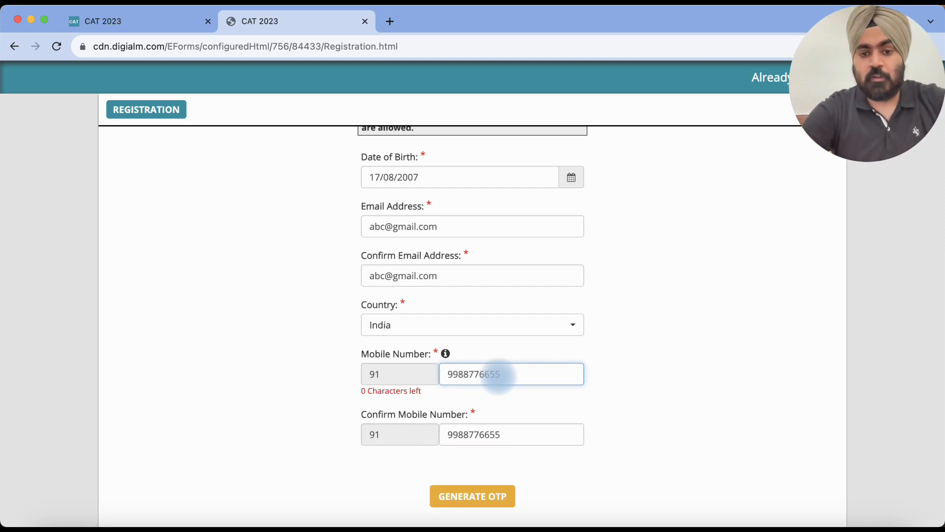
{"action": "scroll", "coordinate": [628, 370], "scroll_direction": "down", "scroll_amount": 3}
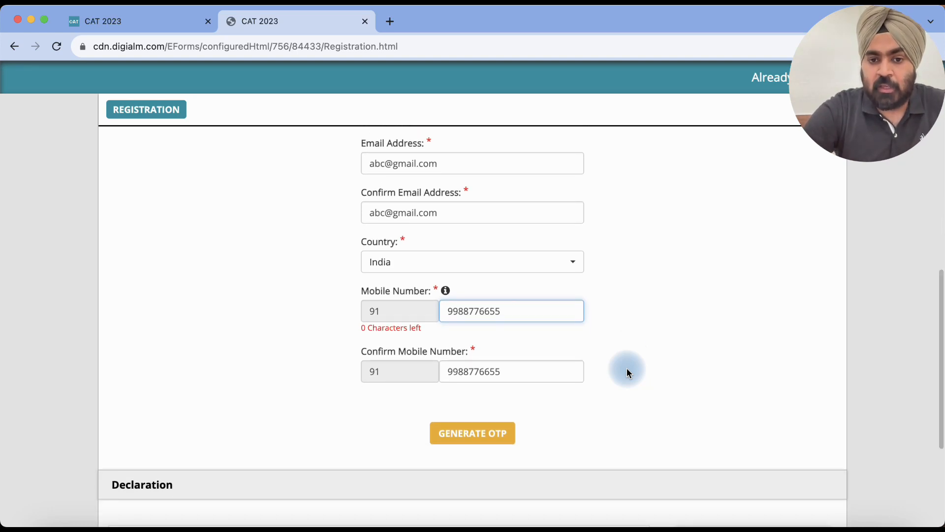
{"action": "scroll", "coordinate": [615, 344], "scroll_direction": "down", "scroll_amount": 1}
Step: Generate OTPs for the mobile number and e-mail by submitting the captcha text, then acknowledge the OTP alert
{"action": "scroll", "coordinate": [494, 425], "scroll_direction": "down", "scroll_amount": 1}
{"action": "left_click", "coordinate": [495, 421]}
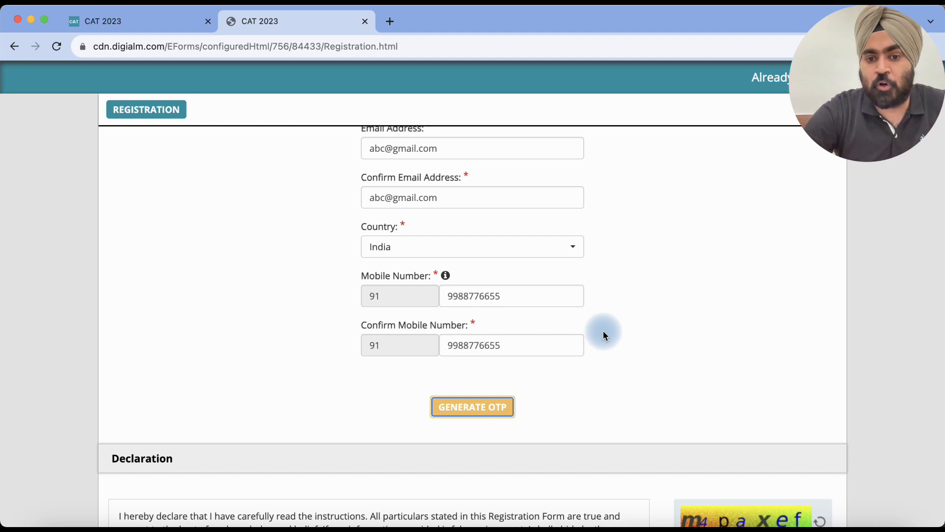
{"action": "scroll", "coordinate": [605, 335], "scroll_direction": "down", "scroll_amount": 3}
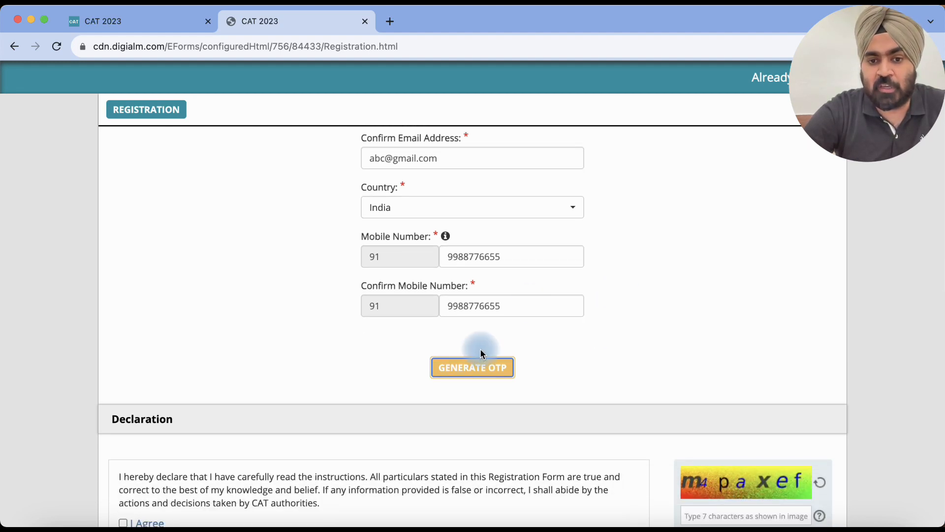
{"action": "scroll", "coordinate": [557, 316], "scroll_direction": "down", "scroll_amount": 1}
{"action": "left_click", "coordinate": [489, 369]}
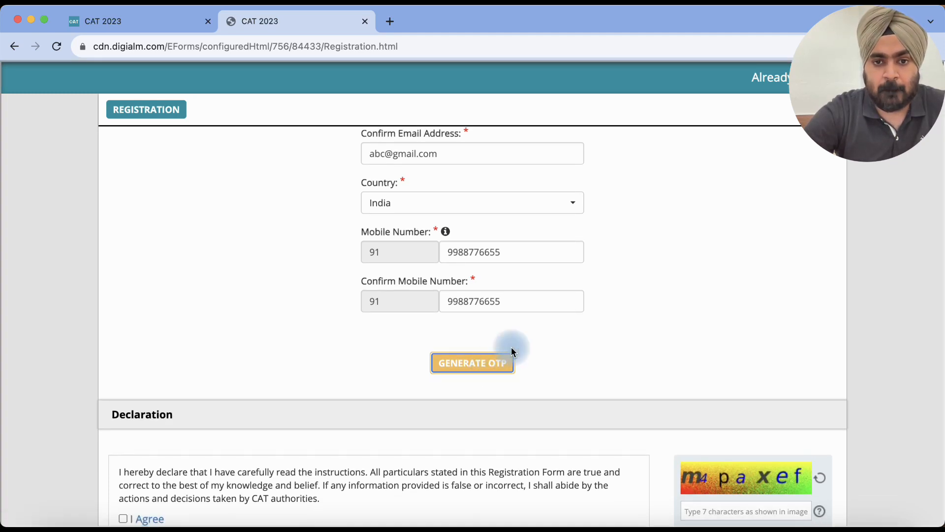
{"action": "type", "text": "jevpmy2"}
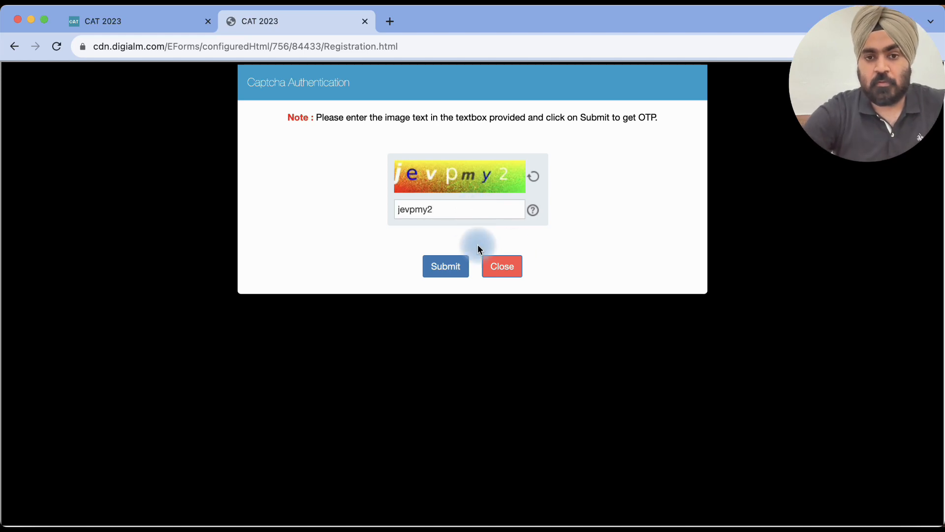
{"action": "left_click", "coordinate": [450, 274]}
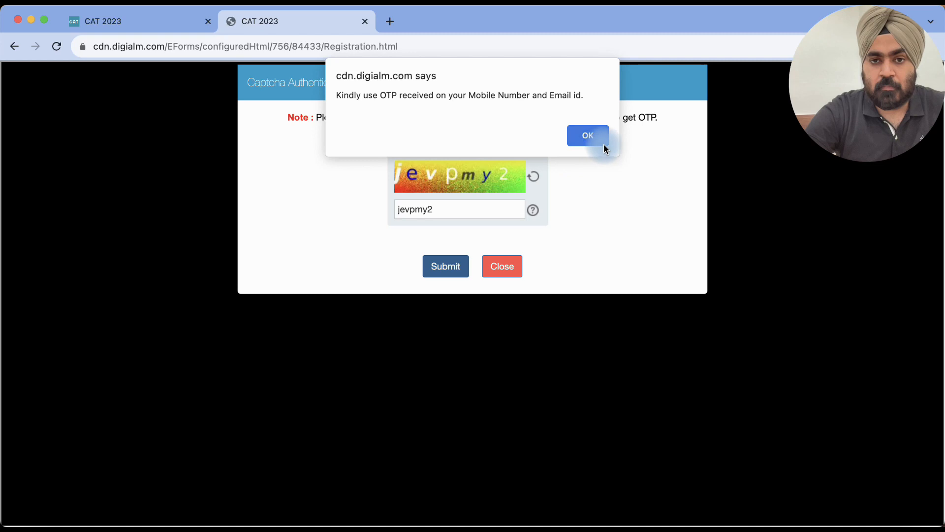
{"action": "left_click", "coordinate": [589, 136]}
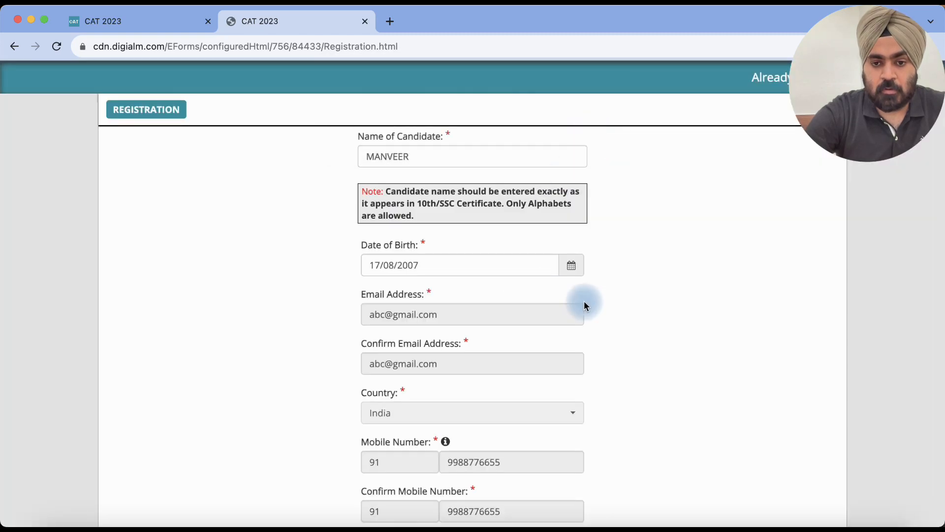
Step: Enter the mobile and e-mail OTPs and agree to the registration declaration
{"action": "scroll", "coordinate": [589, 303], "scroll_direction": "down", "scroll_amount": 2}
{"action": "scroll", "coordinate": [587, 303], "scroll_direction": "down", "scroll_amount": 3}
{"action": "left_click", "coordinate": [439, 333]}
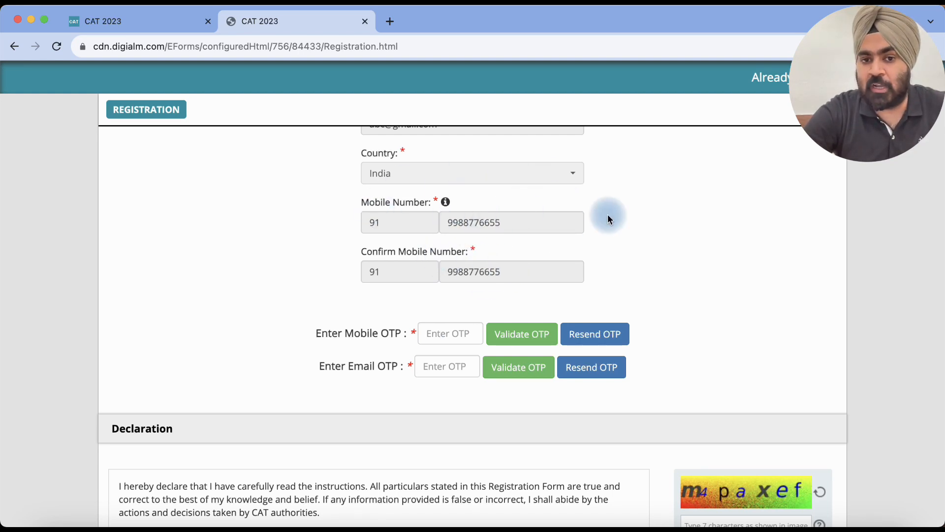
{"action": "scroll", "coordinate": [609, 219], "scroll_direction": "up", "scroll_amount": 1}
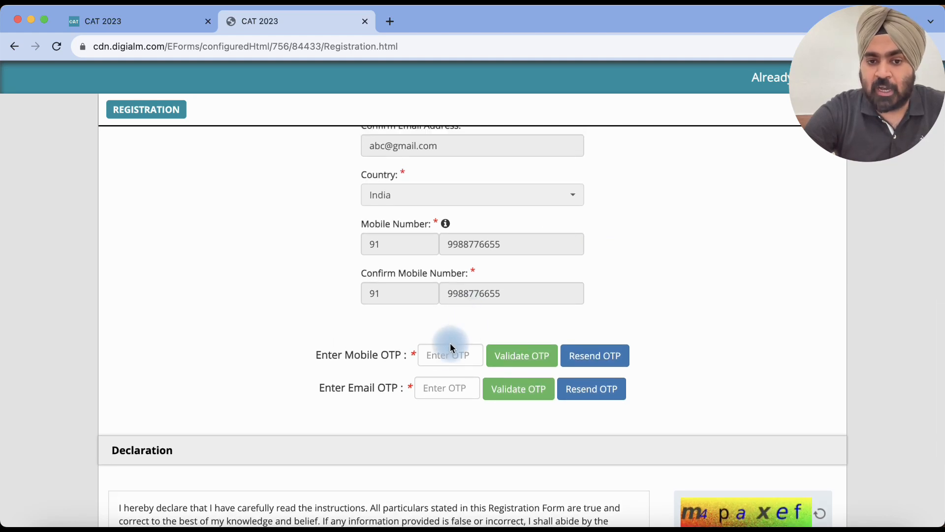
{"action": "scroll", "coordinate": [578, 302], "scroll_direction": "down", "scroll_amount": 1}
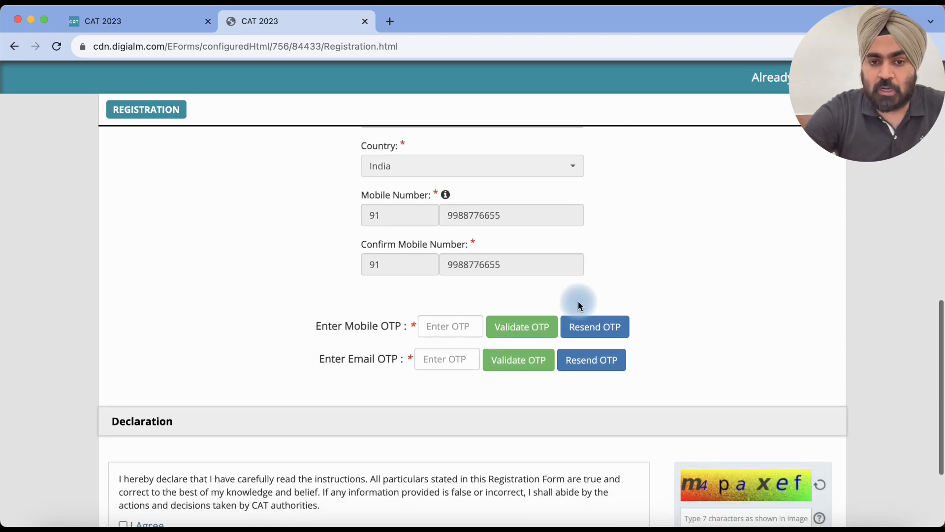
{"action": "left_click", "coordinate": [451, 335]}
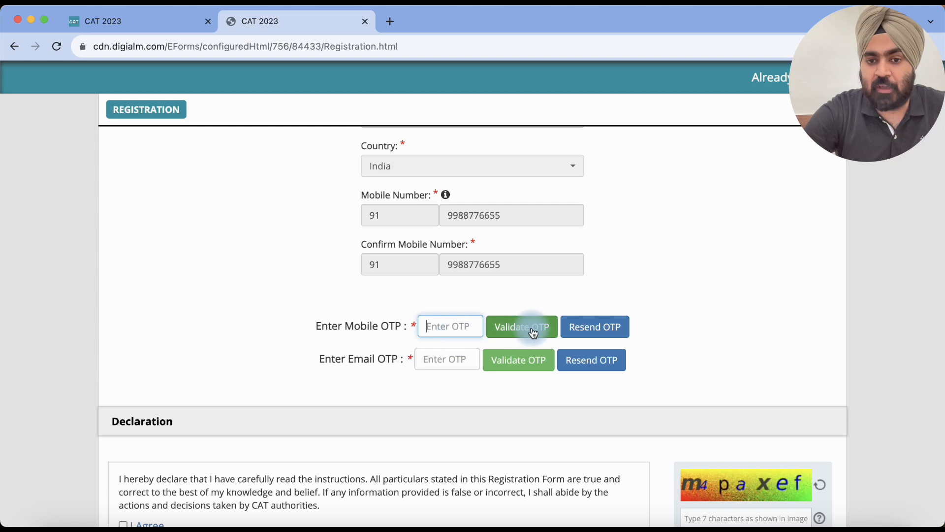
{"action": "scroll", "coordinate": [502, 270], "scroll_direction": "down", "scroll_amount": 5}
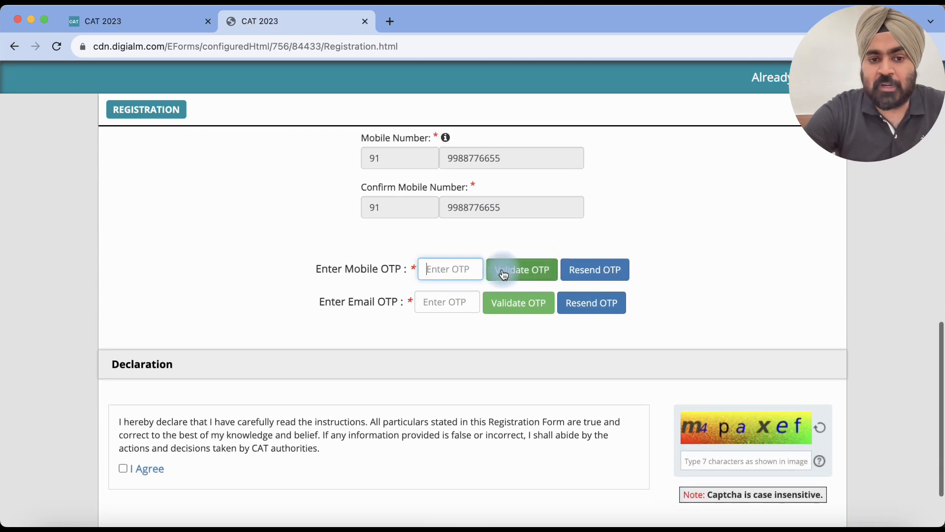
{"action": "left_click", "coordinate": [123, 410]}
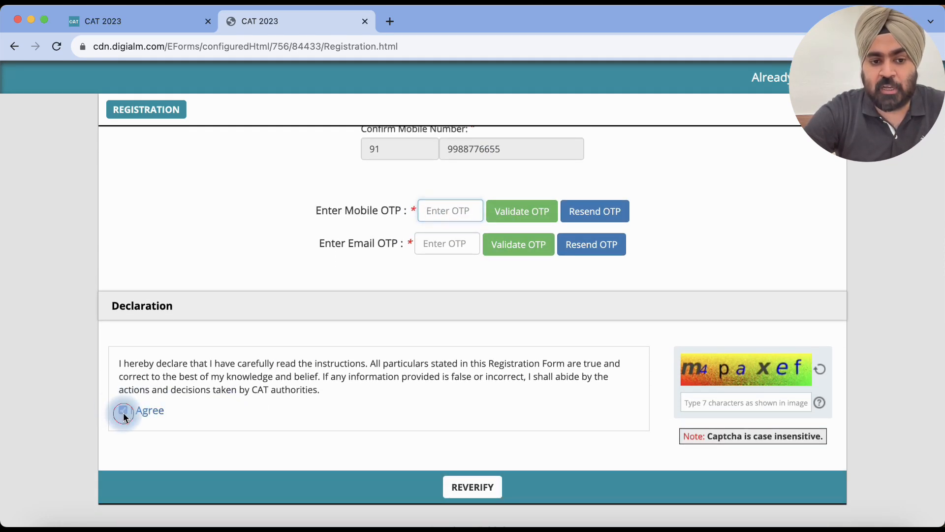
{"action": "scroll", "coordinate": [443, 349], "scroll_direction": "down", "scroll_amount": 1}
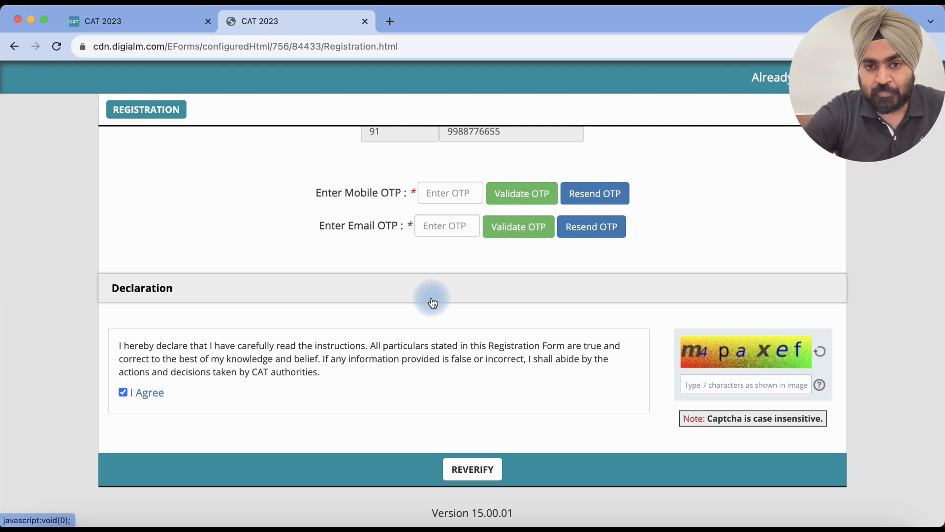
{"action": "scroll", "coordinate": [468, 175], "scroll_direction": "up", "scroll_amount": 1}
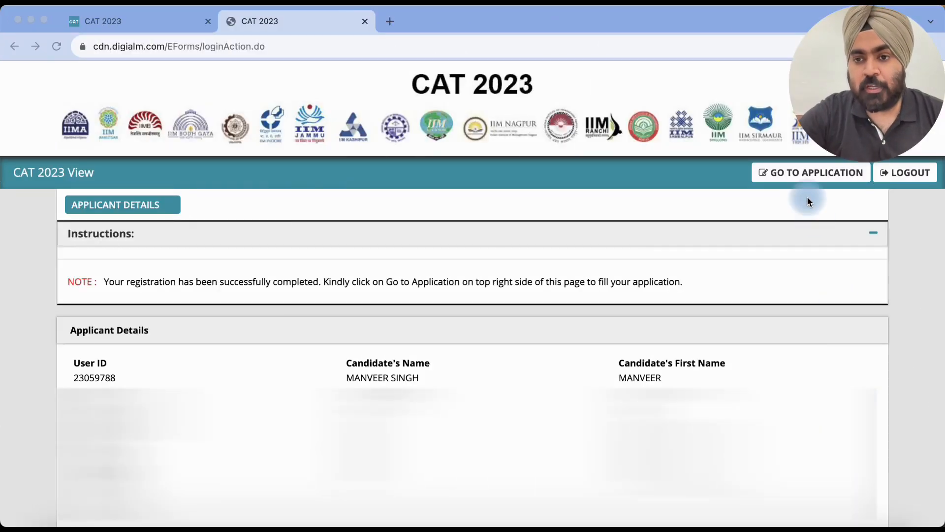
{"action": "scroll", "coordinate": [546, 242], "scroll_direction": "down", "scroll_amount": 3}
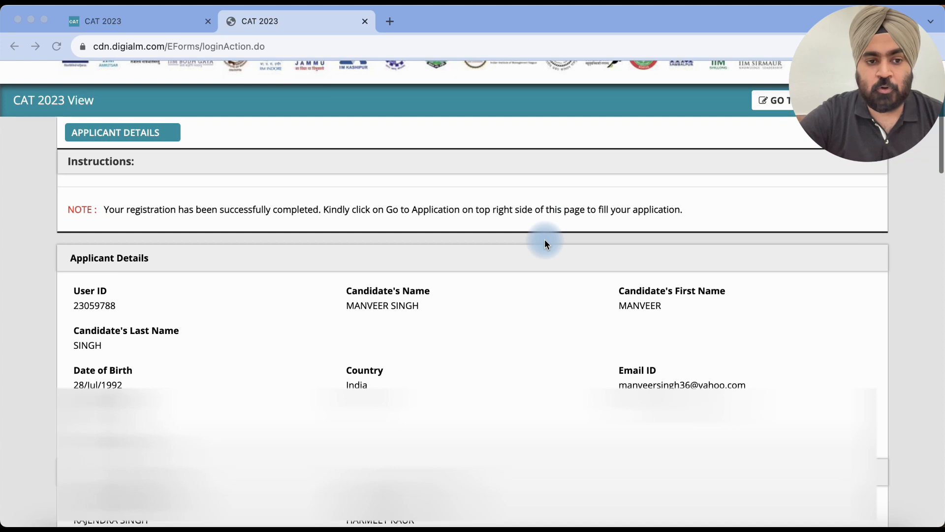
{"action": "scroll", "coordinate": [546, 242], "scroll_direction": "up", "scroll_amount": 2}
{"action": "scroll", "coordinate": [636, 273], "scroll_direction": "up", "scroll_amount": 1}
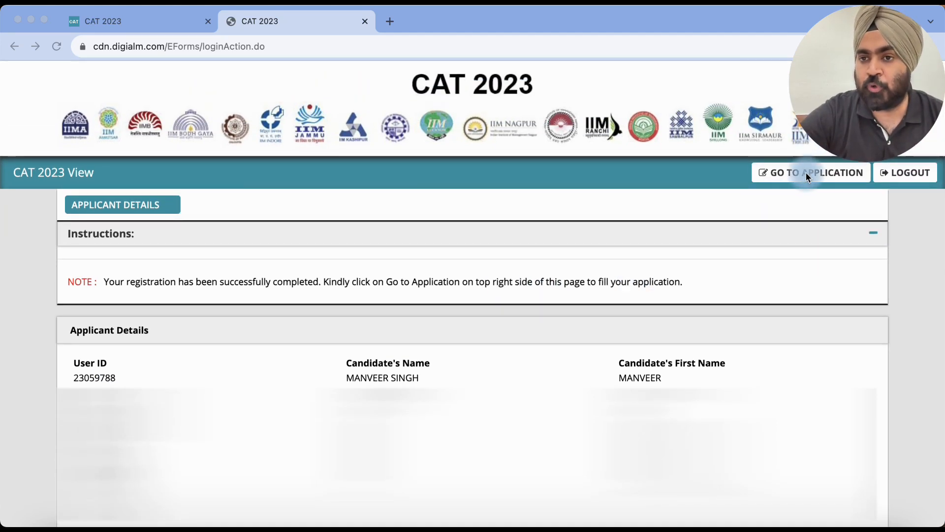
{"action": "left_click", "coordinate": [806, 173]}
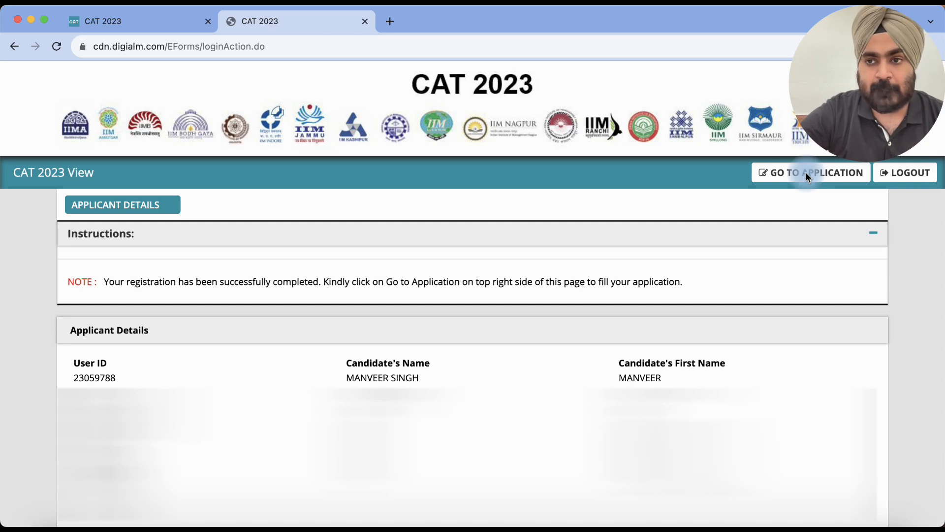
Step: Go to the application form and close the browser-compatibility Instructions popup
{"action": "left_click", "coordinate": [806, 173]}
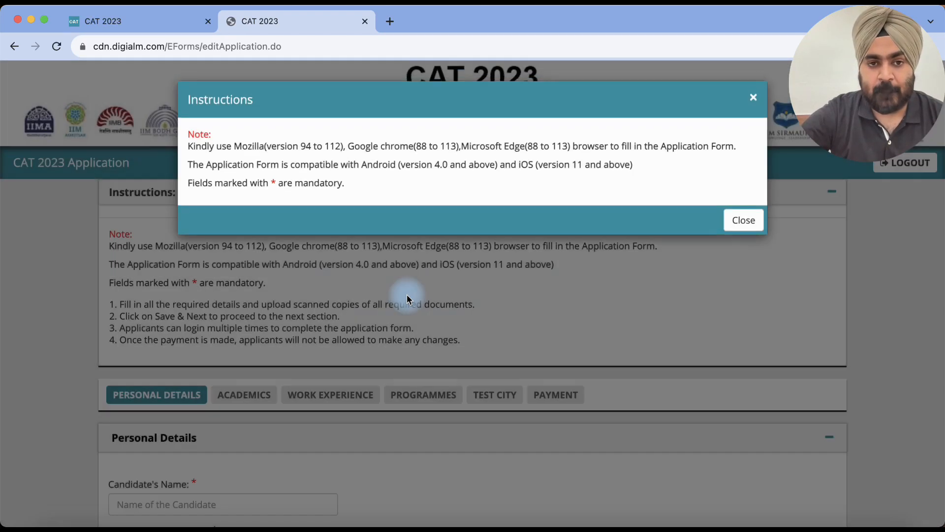
{"action": "left_click", "coordinate": [744, 230]}
{"action": "scroll", "coordinate": [614, 308], "scroll_direction": "down", "scroll_amount": 2}
{"action": "scroll", "coordinate": [614, 303], "scroll_direction": "down", "scroll_amount": 3}
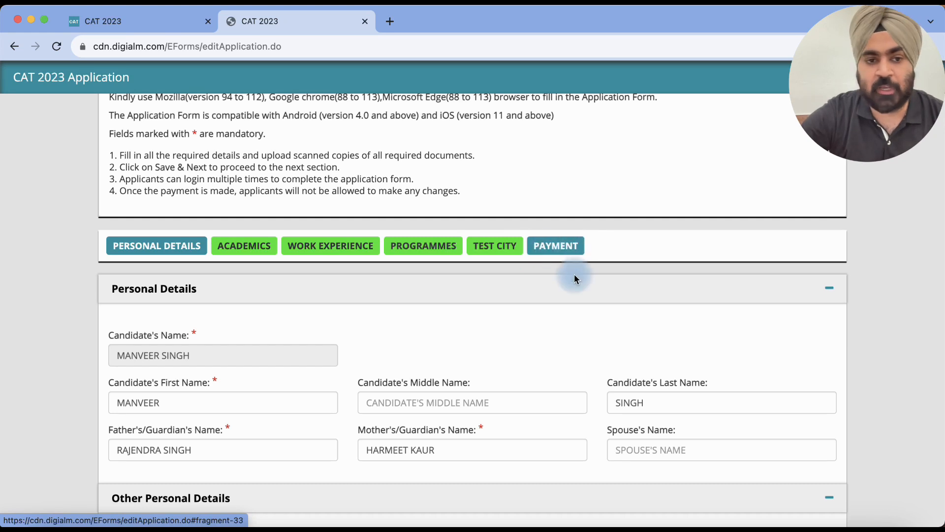
{"action": "scroll", "coordinate": [571, 296], "scroll_direction": "down", "scroll_amount": 1}
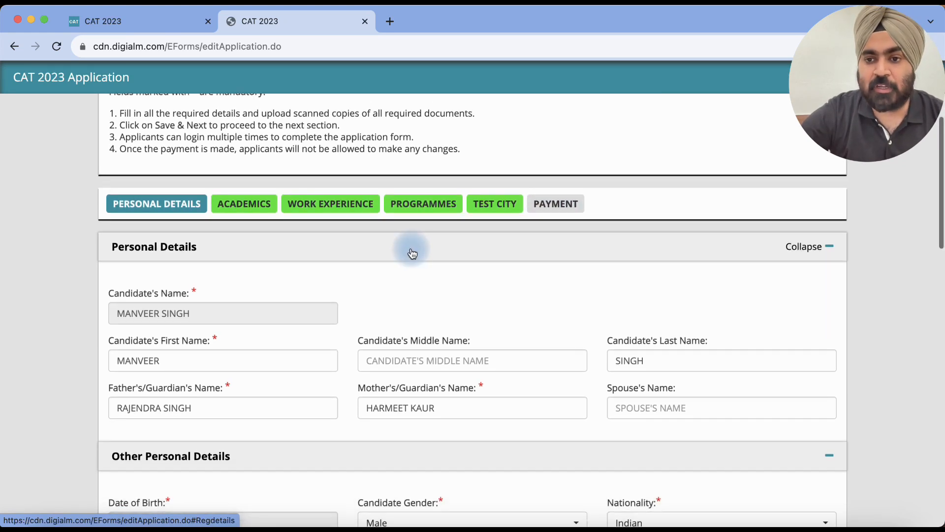
{"action": "scroll", "coordinate": [412, 250], "scroll_direction": "down", "scroll_amount": 1}
{"action": "scroll", "coordinate": [237, 239], "scroll_direction": "down", "scroll_amount": 1}
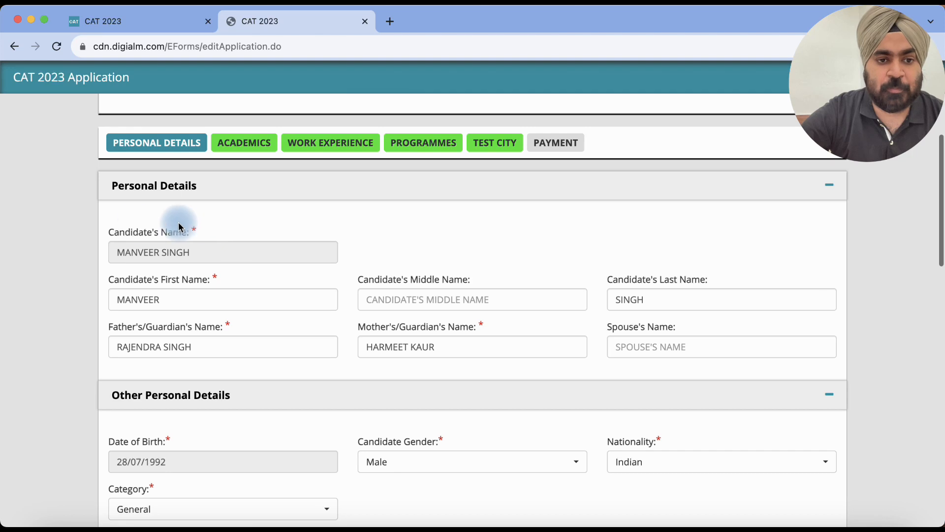
{"action": "scroll", "coordinate": [261, 225], "scroll_direction": "down", "scroll_amount": 1}
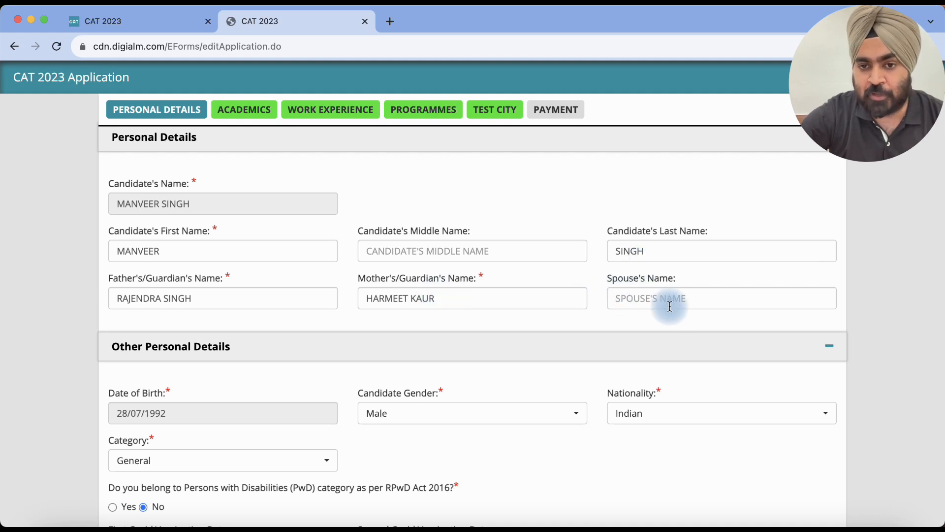
{"action": "scroll", "coordinate": [585, 276], "scroll_direction": "down", "scroll_amount": 2}
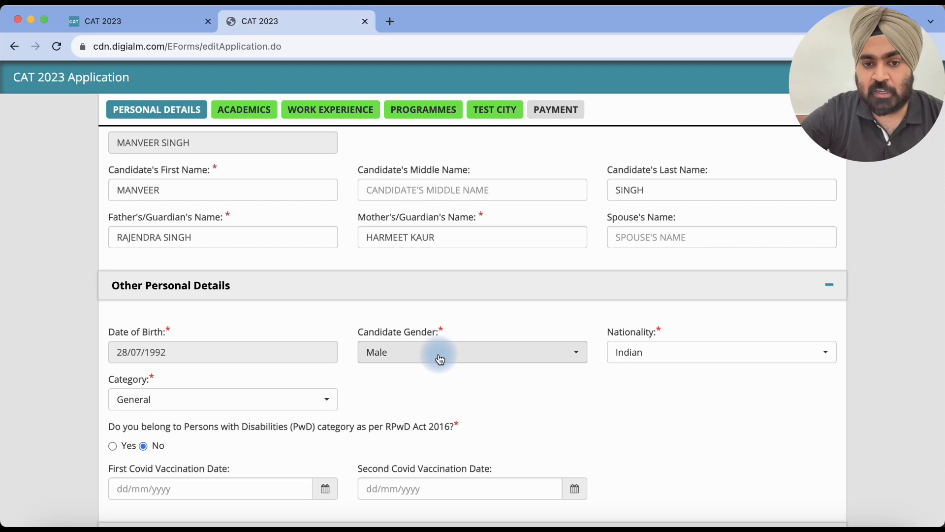
{"action": "scroll", "coordinate": [487, 288], "scroll_direction": "down", "scroll_amount": 3}
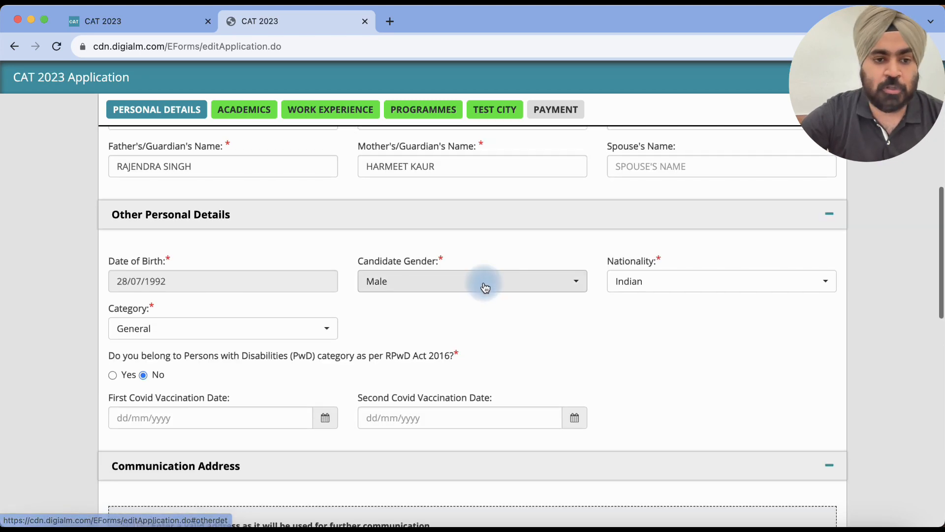
{"action": "scroll", "coordinate": [484, 284], "scroll_direction": "down", "scroll_amount": 2}
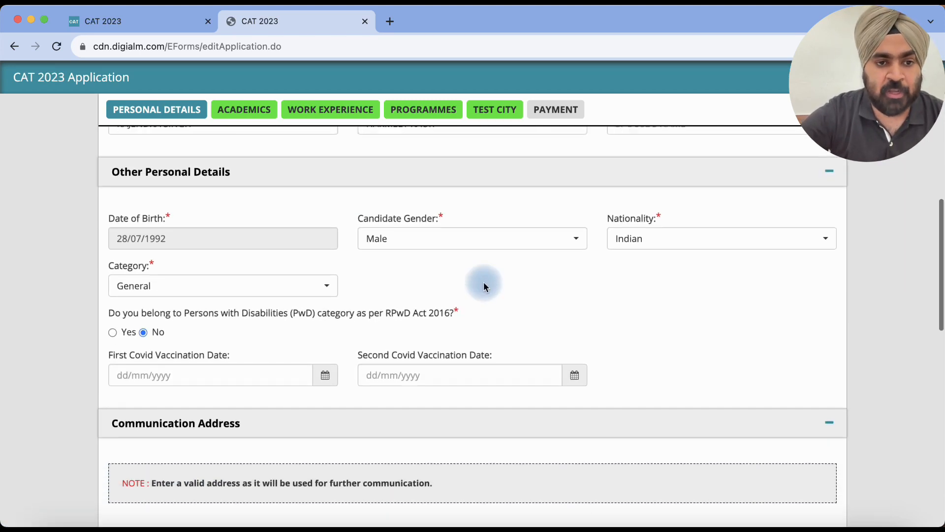
{"action": "scroll", "coordinate": [483, 285], "scroll_direction": "down", "scroll_amount": 1}
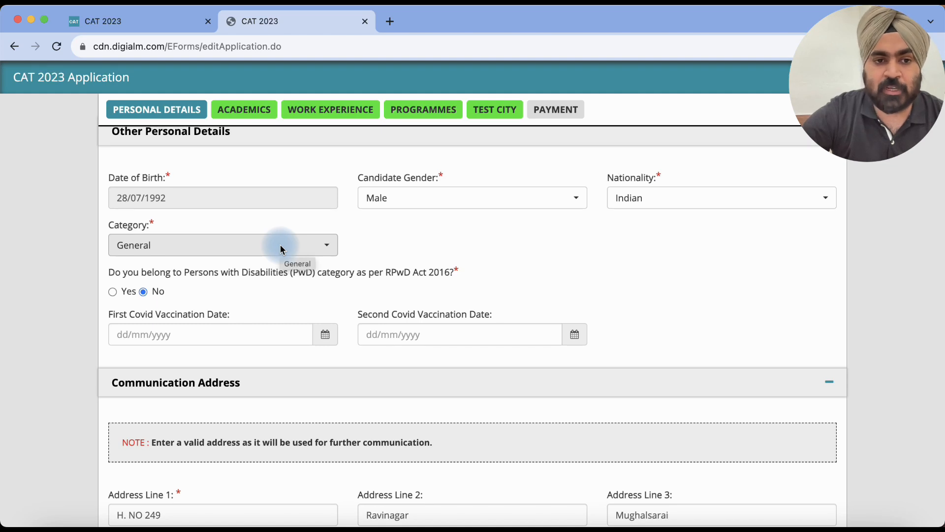
{"action": "scroll", "coordinate": [414, 320], "scroll_direction": "down", "scroll_amount": 5}
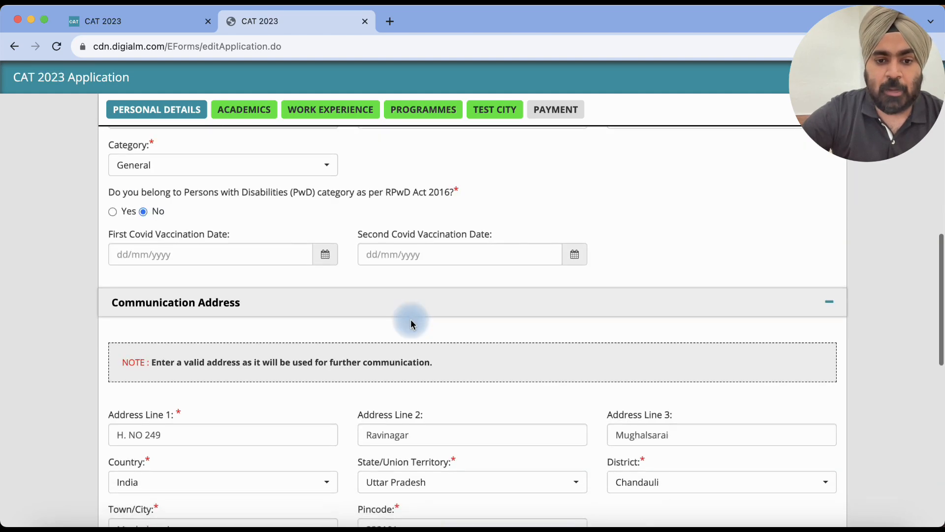
{"action": "scroll", "coordinate": [412, 323], "scroll_direction": "up", "scroll_amount": 3}
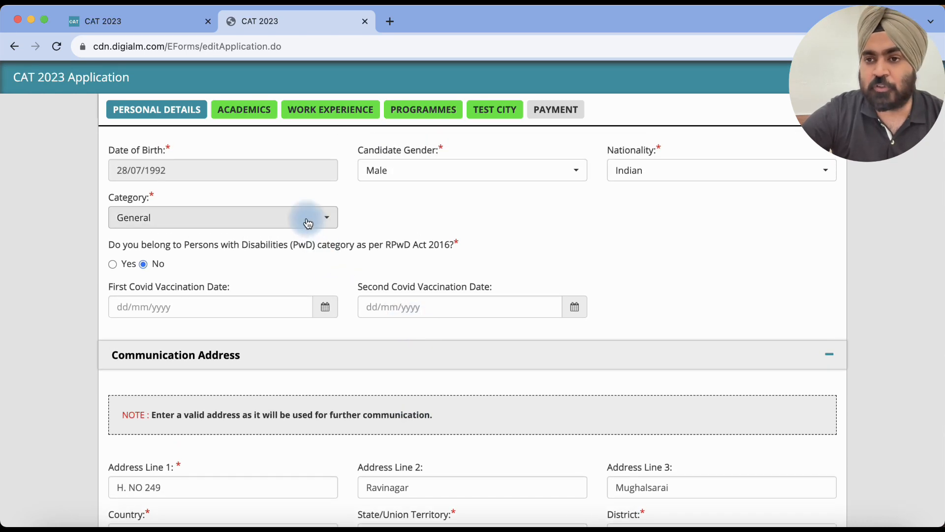
Step: Set Category to NC-OBC after first trying EWS, and open the state-of-category list
{"action": "left_click", "coordinate": [308, 223]}
{"action": "left_click", "coordinate": [206, 303]}
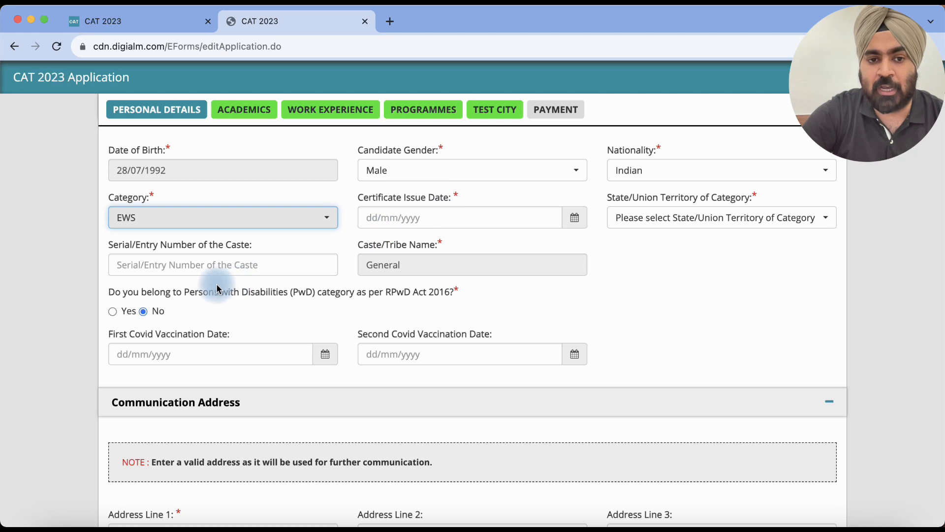
{"action": "left_click", "coordinate": [249, 268]}
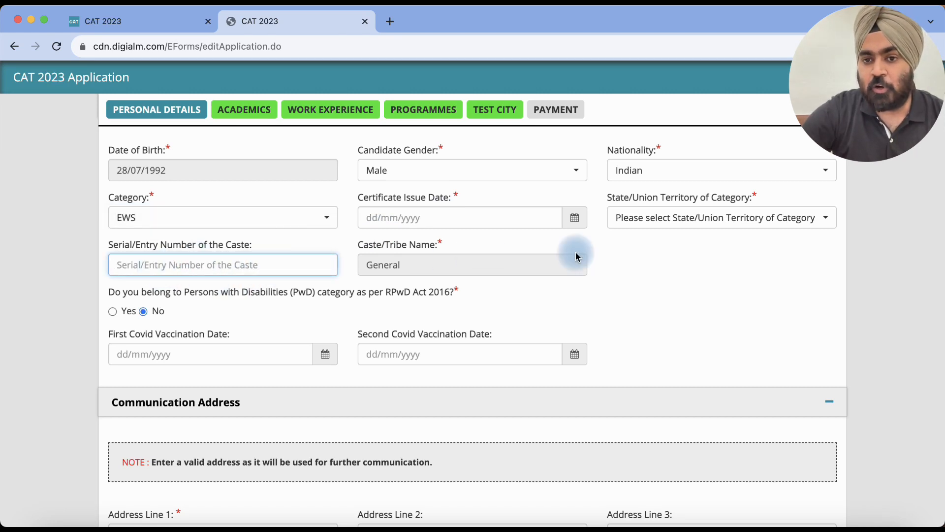
{"action": "left_click", "coordinate": [648, 218]}
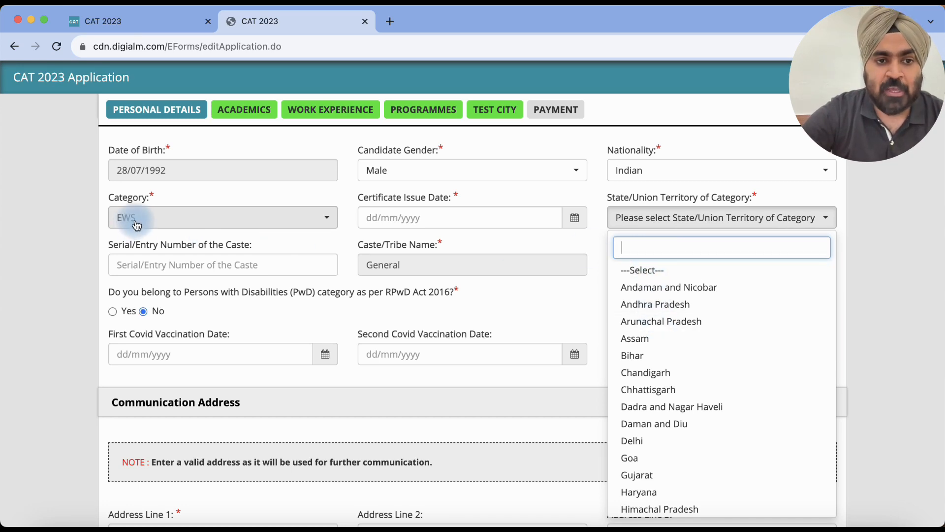
{"action": "left_click", "coordinate": [164, 222]}
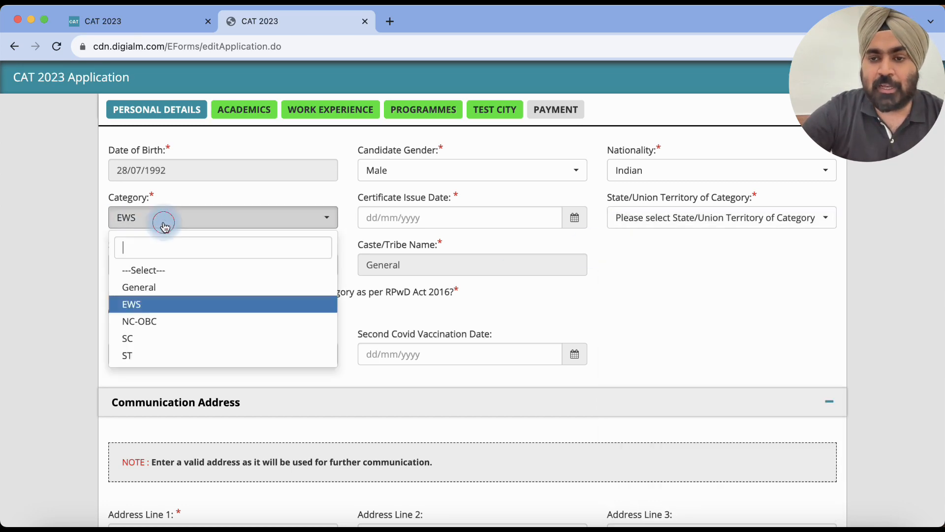
{"action": "left_click", "coordinate": [168, 321]}
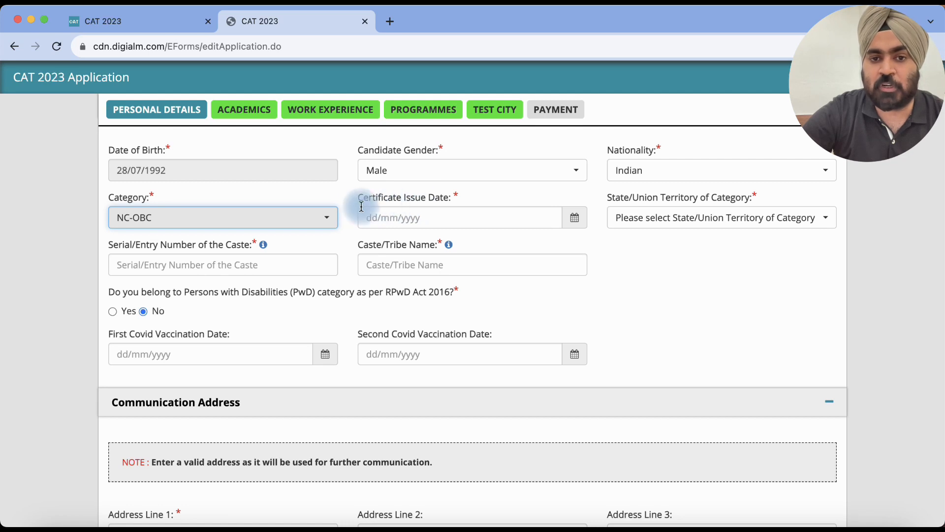
{"action": "left_click", "coordinate": [689, 218]}
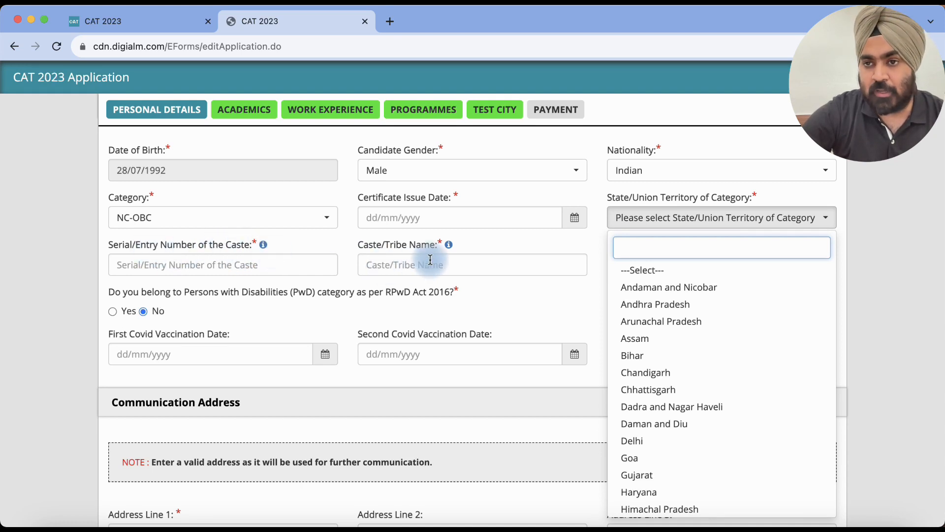
{"action": "mouse_move", "coordinate": [264, 250]}
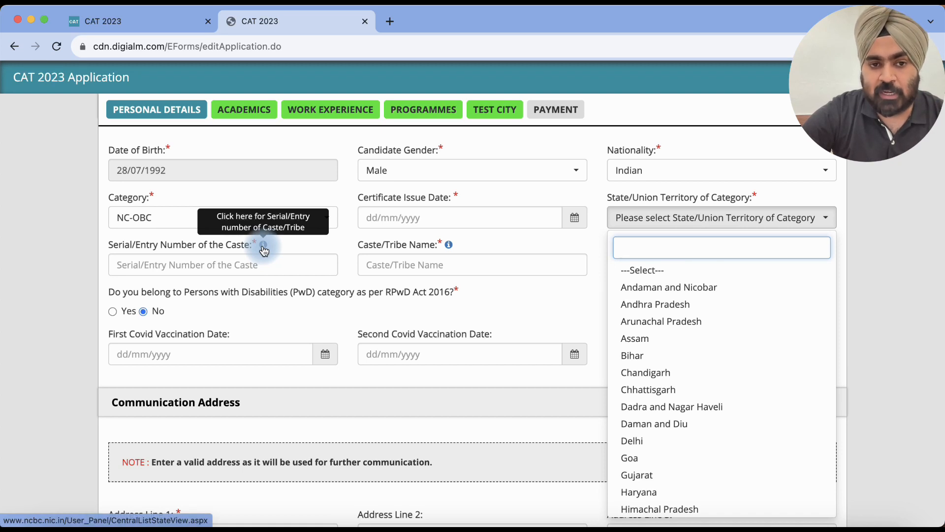
Step: Open the NCBC Central List of OBCs from the caste serial-number info icon
{"action": "left_click", "coordinate": [264, 248]}
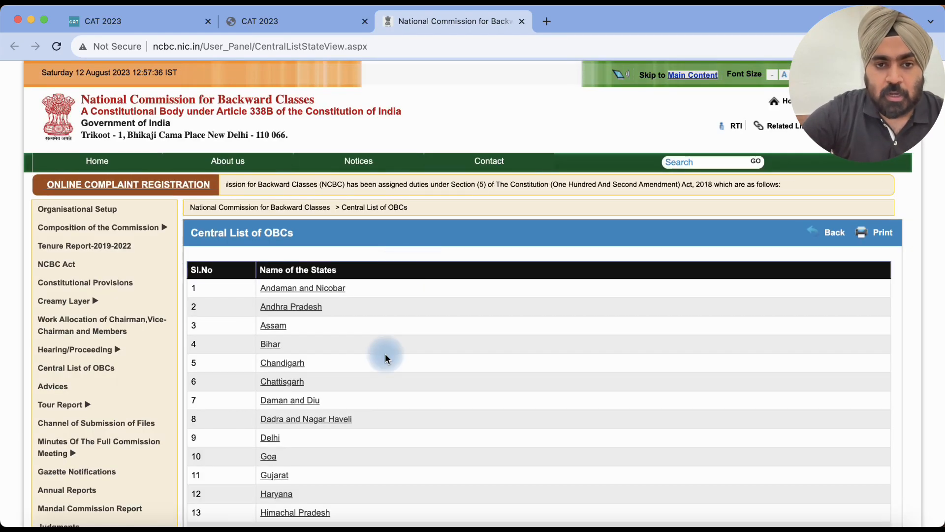
{"action": "scroll", "coordinate": [385, 353], "scroll_direction": "down", "scroll_amount": 2}
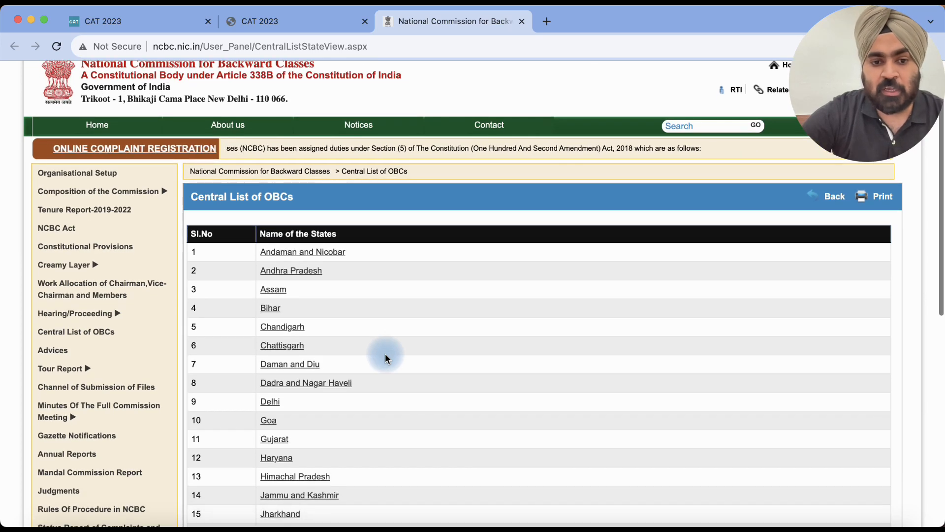
{"action": "scroll", "coordinate": [386, 353], "scroll_direction": "down", "scroll_amount": 10}
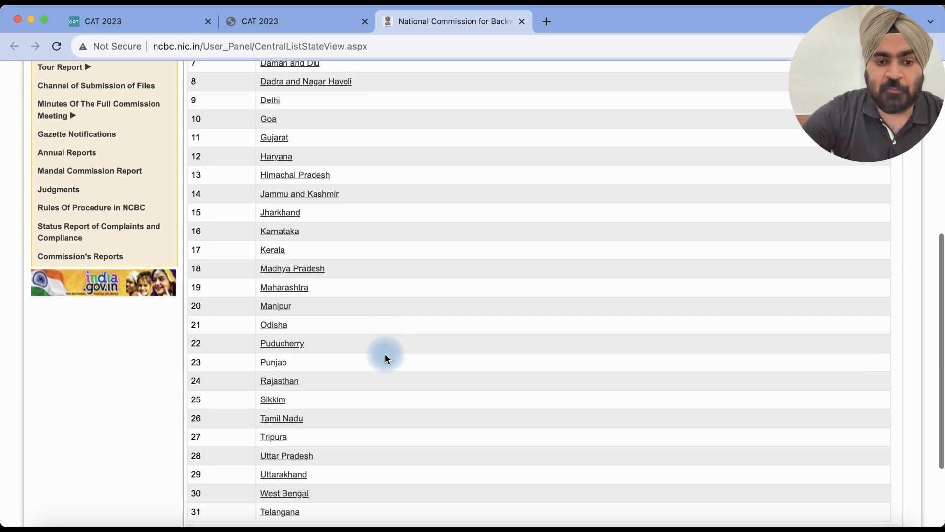
{"action": "scroll", "coordinate": [385, 359], "scroll_direction": "down", "scroll_amount": 2}
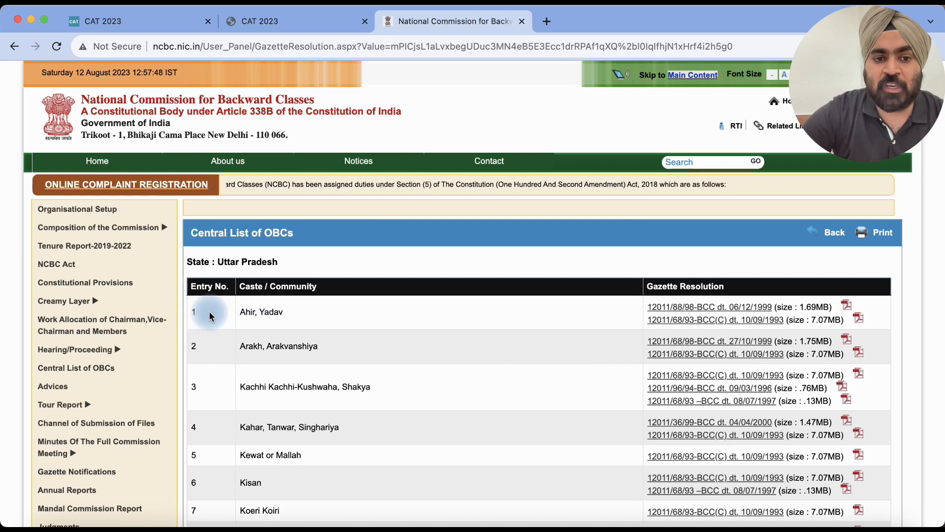
Step: Browse the Uttar Pradesh OBC entries, switching between tabs, and return to the CAT application form
{"action": "left_click", "coordinate": [271, 25]}
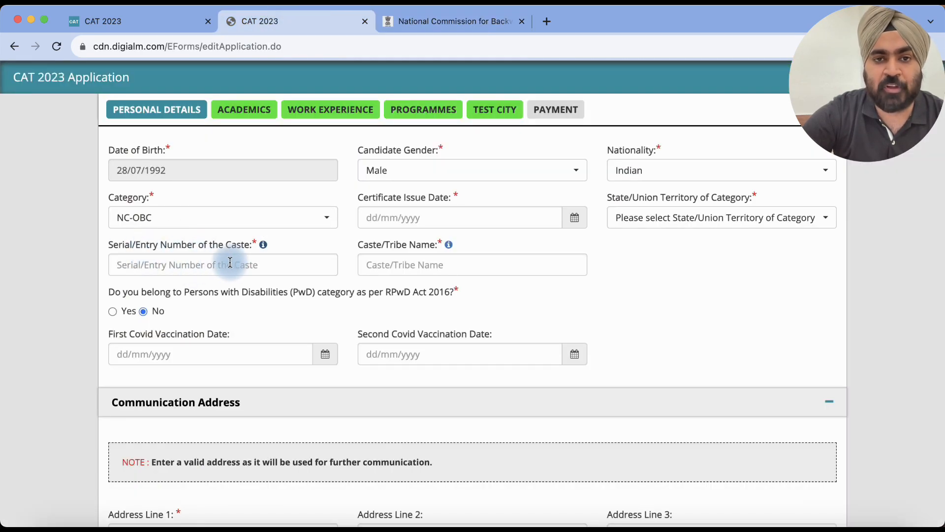
{"action": "left_click", "coordinate": [429, 22]}
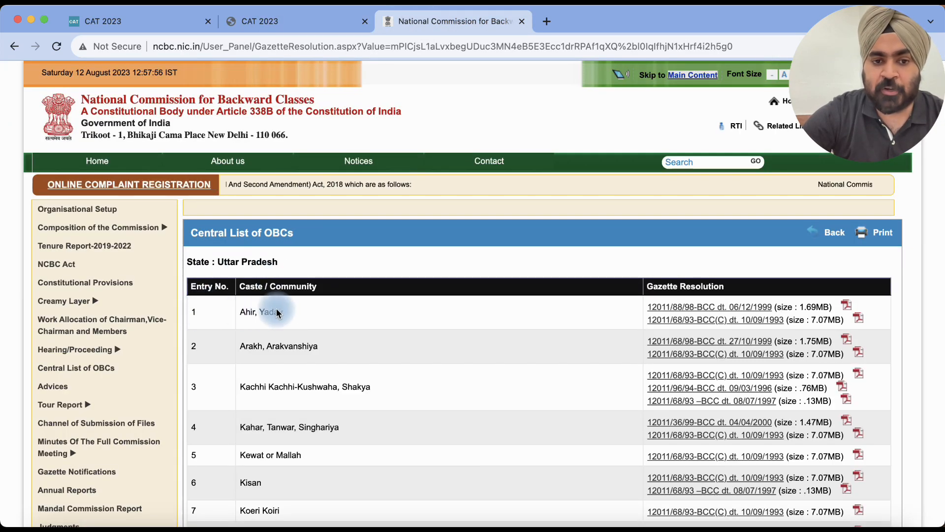
{"action": "left_click", "coordinate": [285, 24]}
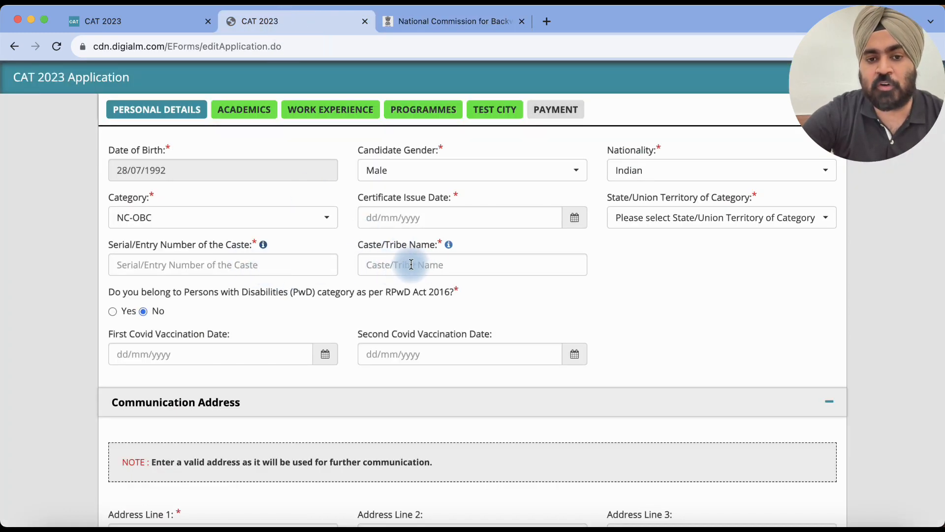
{"action": "left_click", "coordinate": [469, 18]}
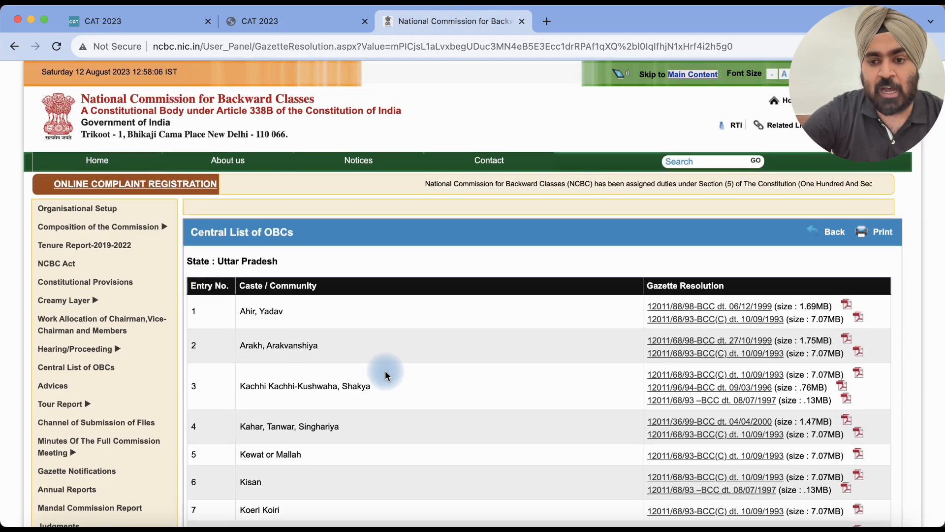
{"action": "scroll", "coordinate": [385, 376], "scroll_direction": "down", "scroll_amount": 1}
{"action": "scroll", "coordinate": [385, 376], "scroll_direction": "down", "scroll_amount": 5}
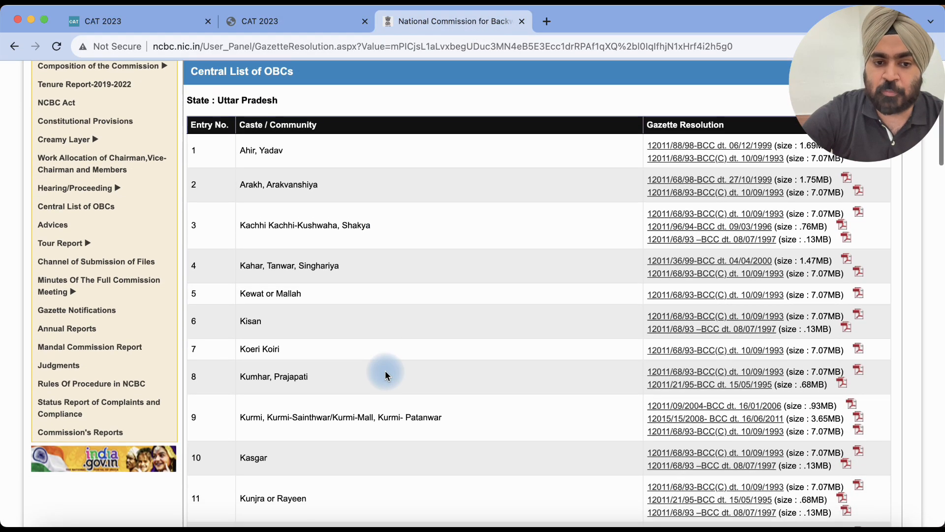
{"action": "scroll", "coordinate": [385, 375], "scroll_direction": "down", "scroll_amount": 3}
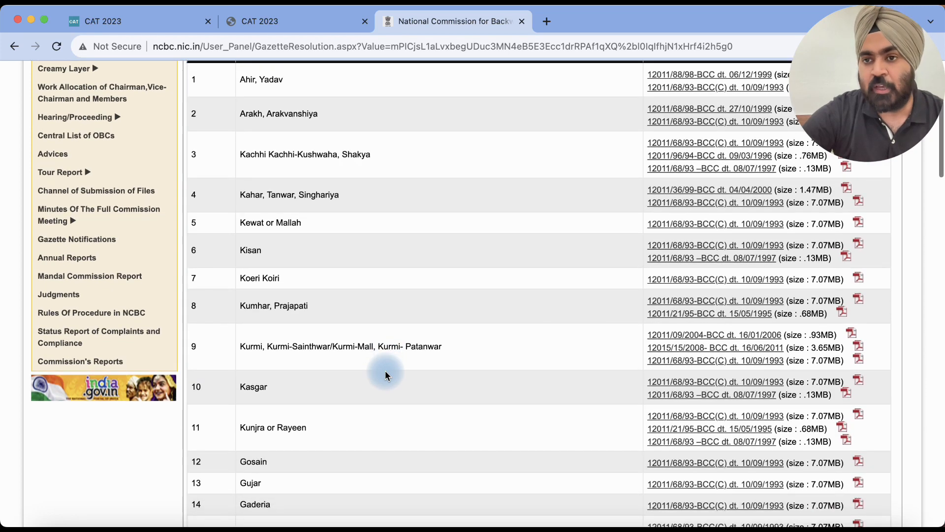
{"action": "scroll", "coordinate": [385, 374], "scroll_direction": "down", "scroll_amount": 3}
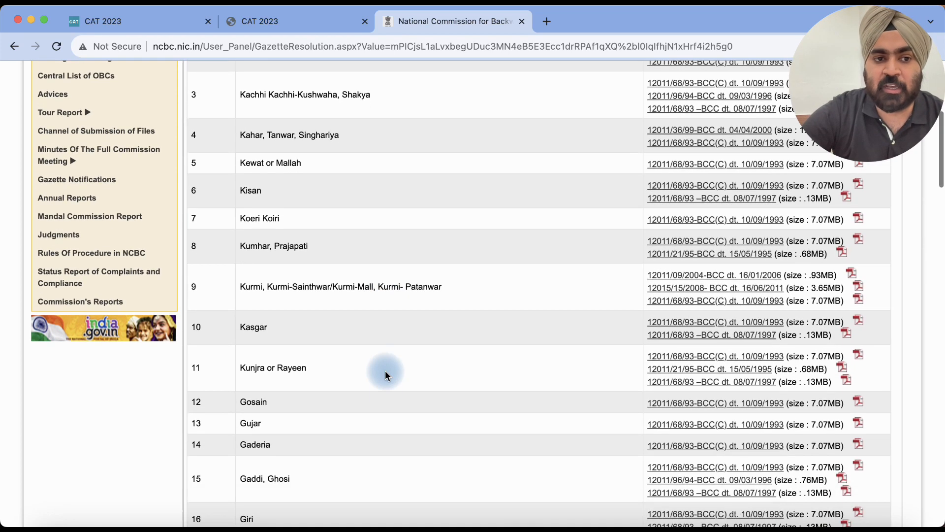
{"action": "scroll", "coordinate": [385, 374], "scroll_direction": "down", "scroll_amount": 10}
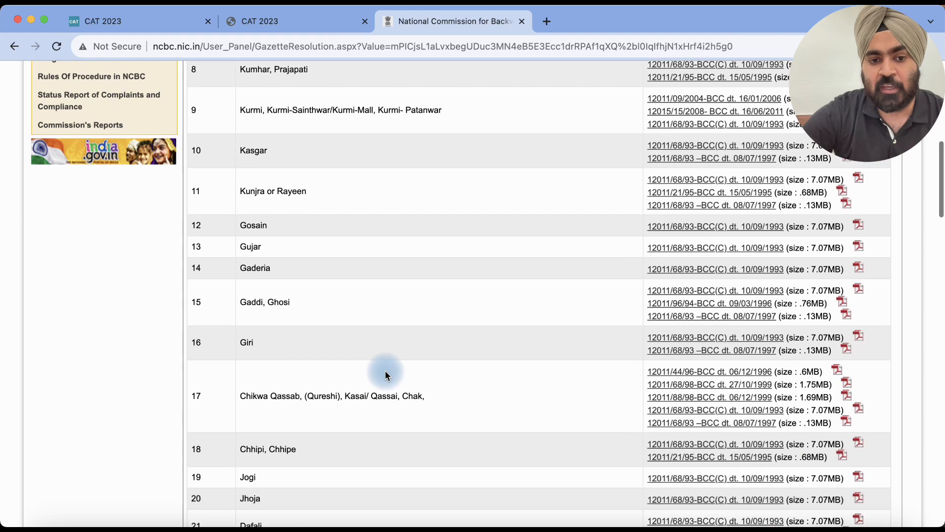
{"action": "scroll", "coordinate": [385, 374], "scroll_direction": "down", "scroll_amount": 4}
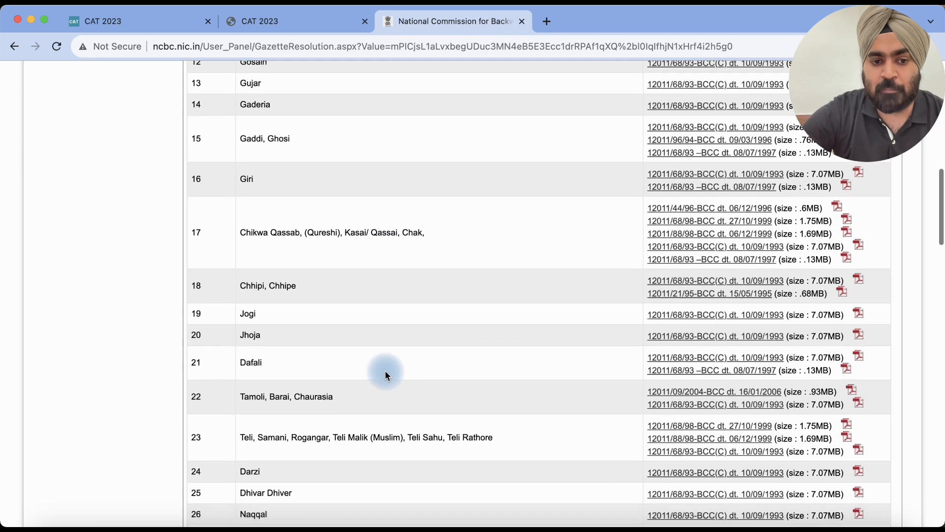
{"action": "scroll", "coordinate": [385, 374], "scroll_direction": "down", "scroll_amount": 1}
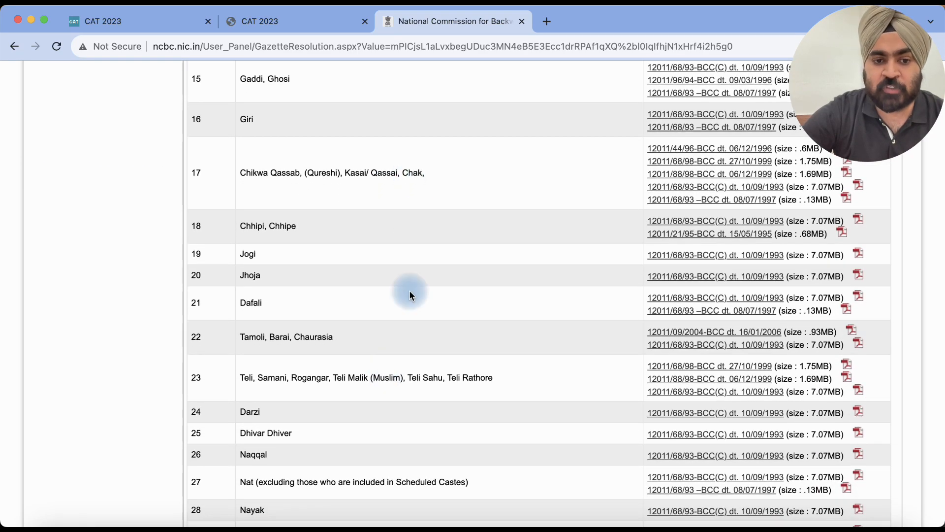
{"action": "scroll", "coordinate": [410, 295], "scroll_direction": "down", "scroll_amount": 5}
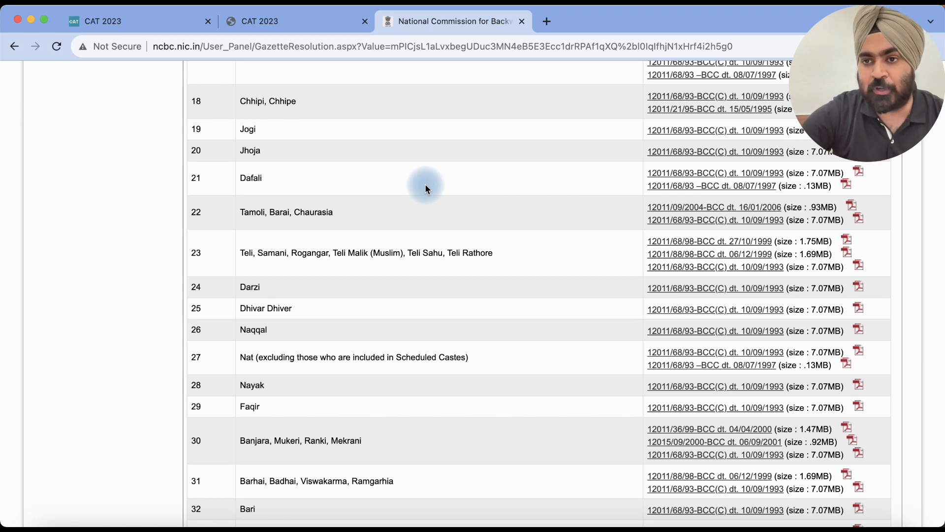
{"action": "left_click", "coordinate": [304, 22]}
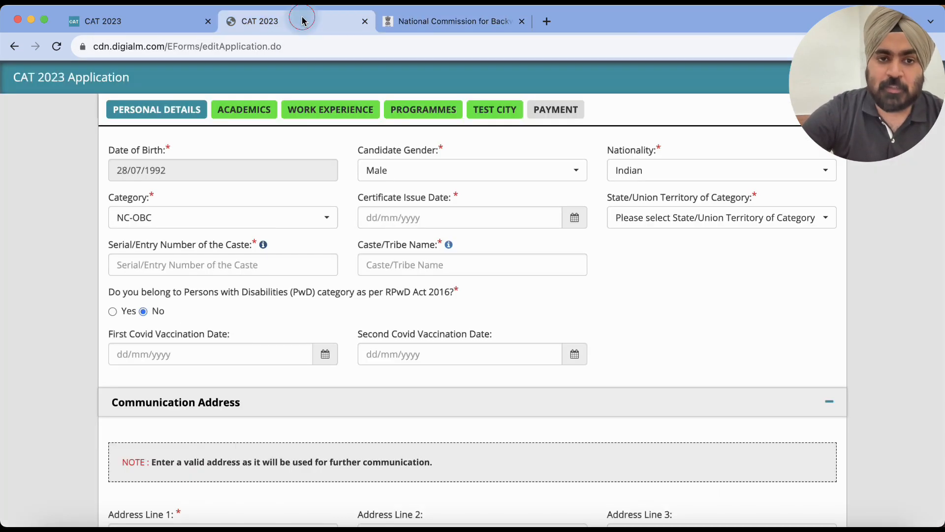
Step: Try SC and then ST as the category before settling on General
{"action": "left_click", "coordinate": [205, 226]}
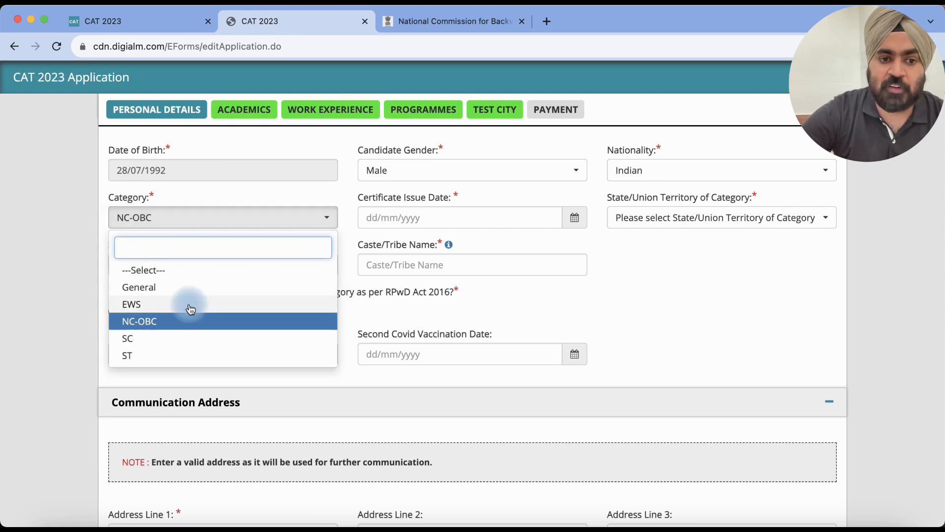
{"action": "left_click", "coordinate": [182, 339]}
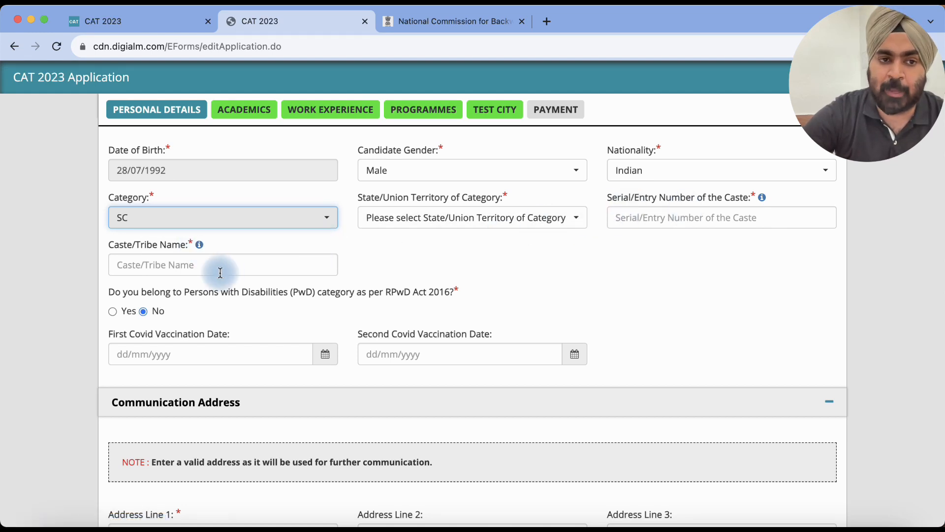
{"action": "left_click", "coordinate": [210, 223]}
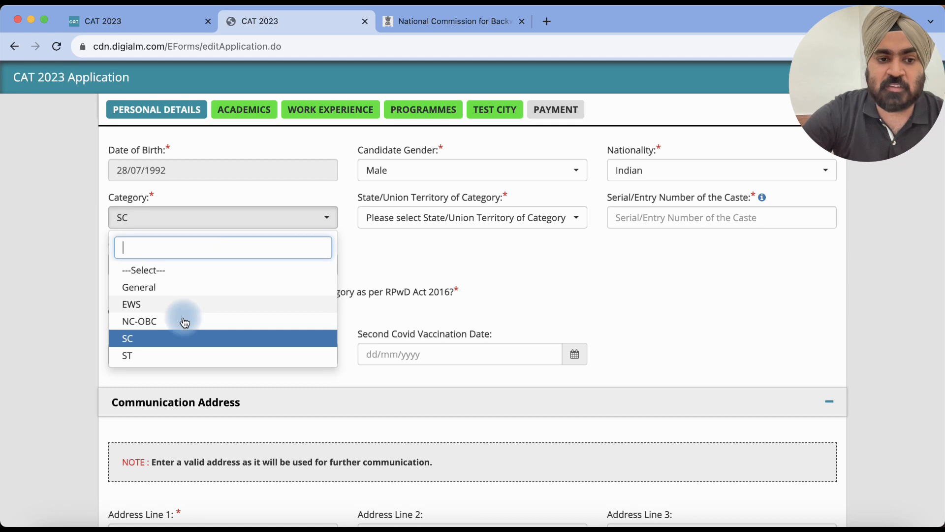
{"action": "left_click", "coordinate": [186, 350]}
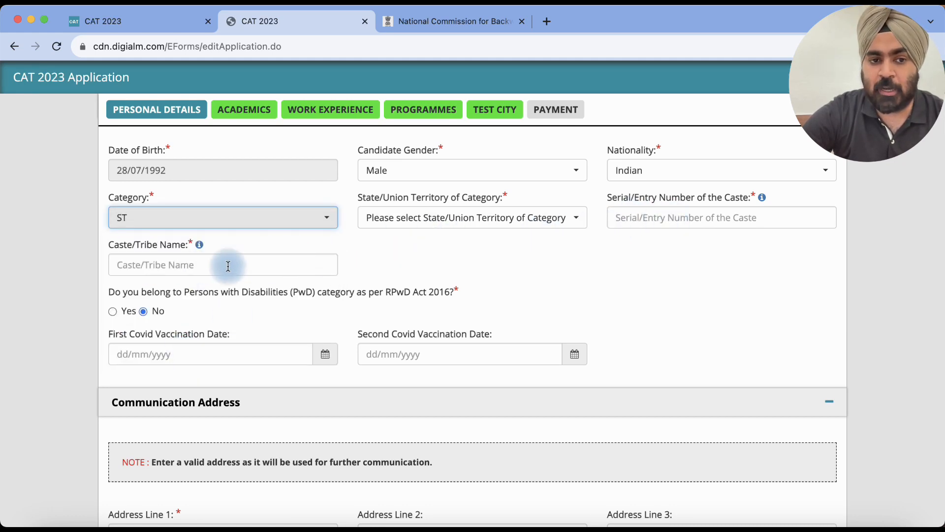
{"action": "left_click", "coordinate": [227, 223]}
{"action": "left_click", "coordinate": [164, 288]}
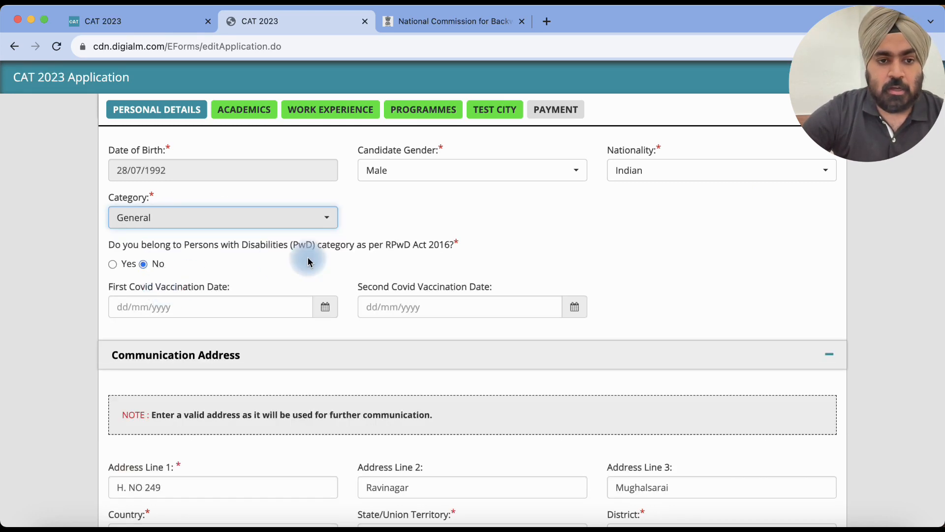
Step: Answer Yes to the PwD question, mark the disability measurable, and select the percentage field
{"action": "scroll", "coordinate": [433, 257], "scroll_direction": "down", "scroll_amount": 1}
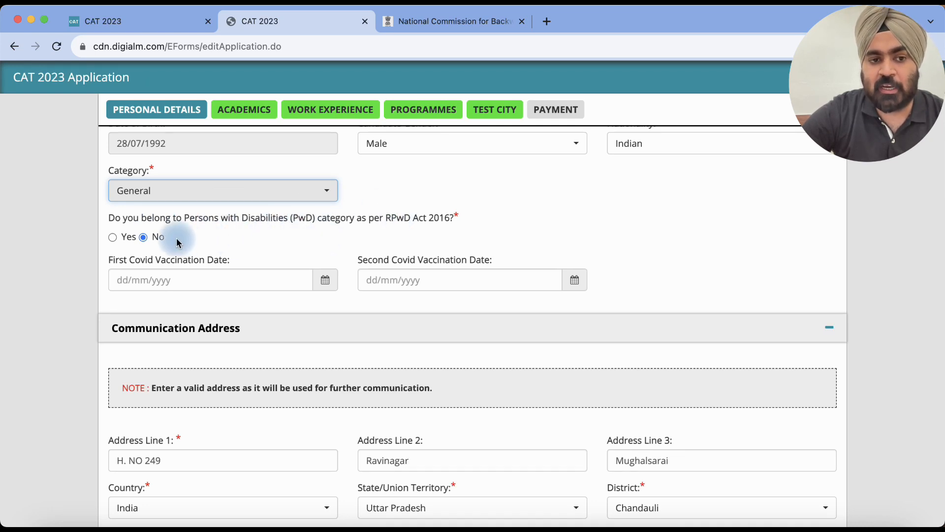
{"action": "left_click", "coordinate": [112, 238]}
{"action": "scroll", "coordinate": [338, 217], "scroll_direction": "down", "scroll_amount": 2}
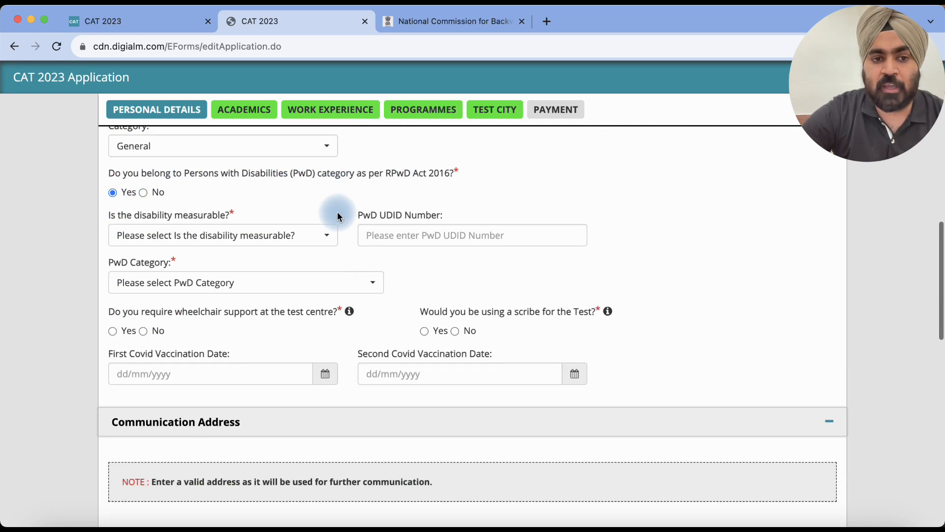
{"action": "left_click", "coordinate": [249, 237]}
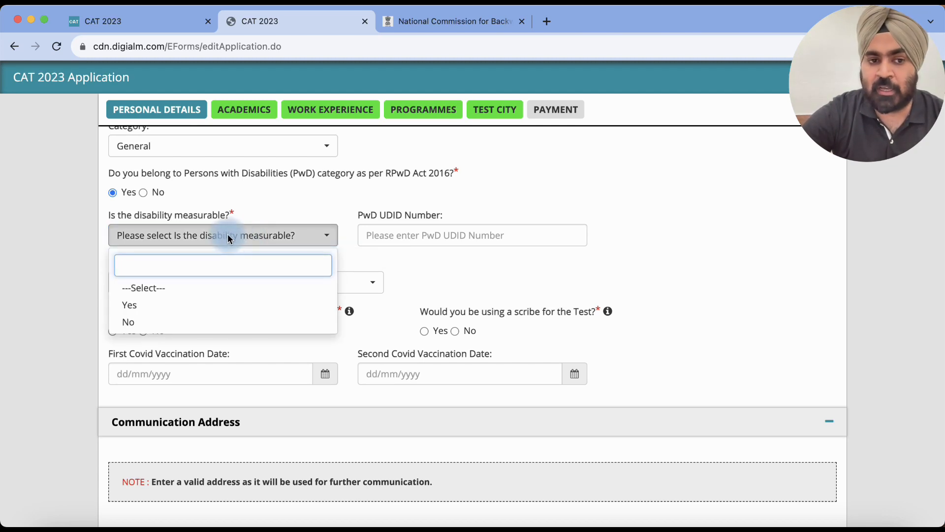
{"action": "left_click", "coordinate": [164, 307]}
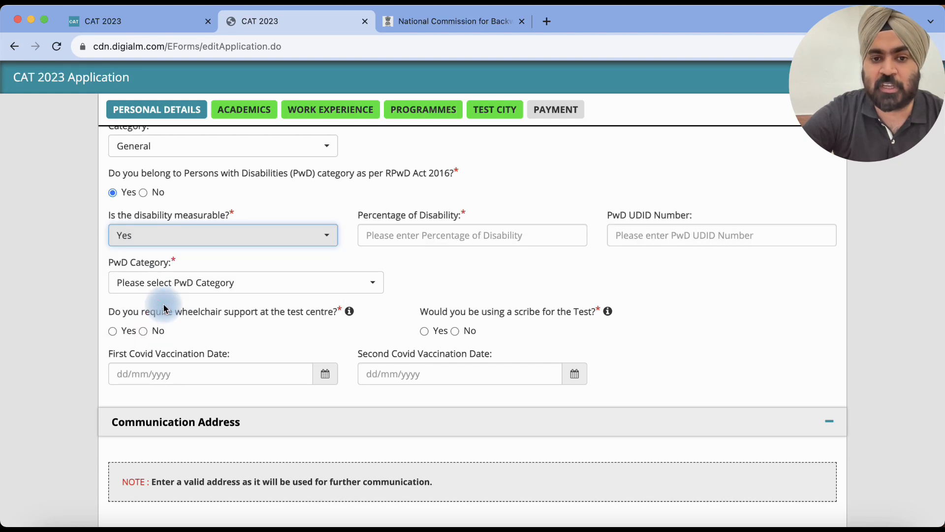
{"action": "left_click", "coordinate": [408, 230]}
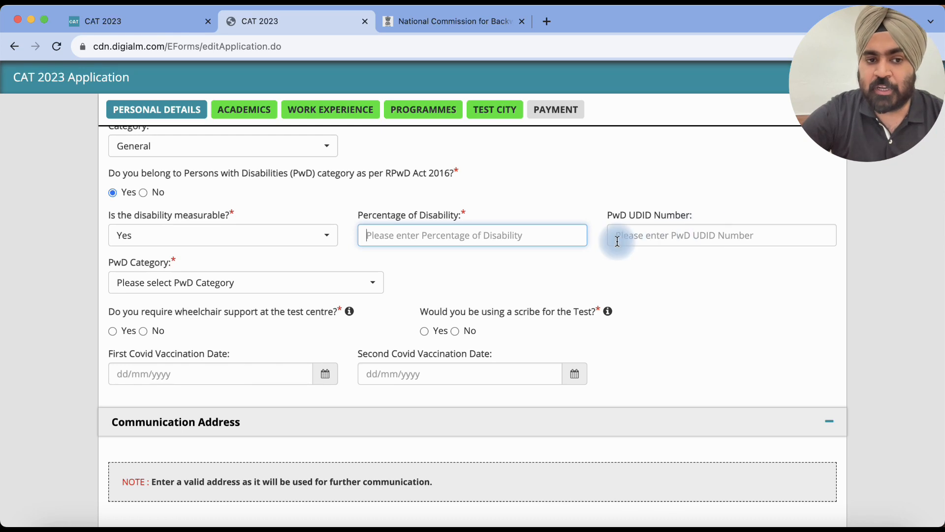
Step: Close the PwD category list without choosing and answer No to the PwD question
{"action": "left_click", "coordinate": [221, 289]}
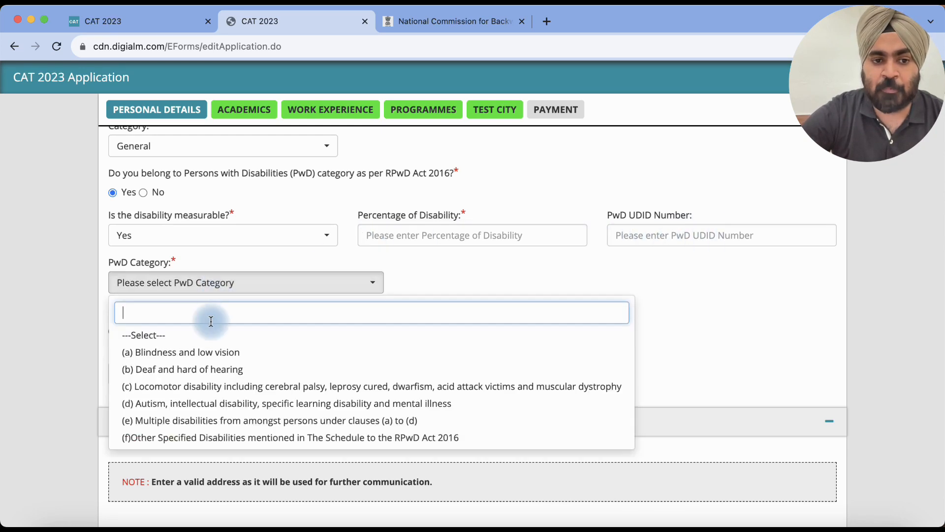
{"action": "scroll", "coordinate": [211, 375], "scroll_direction": "down", "scroll_amount": 1}
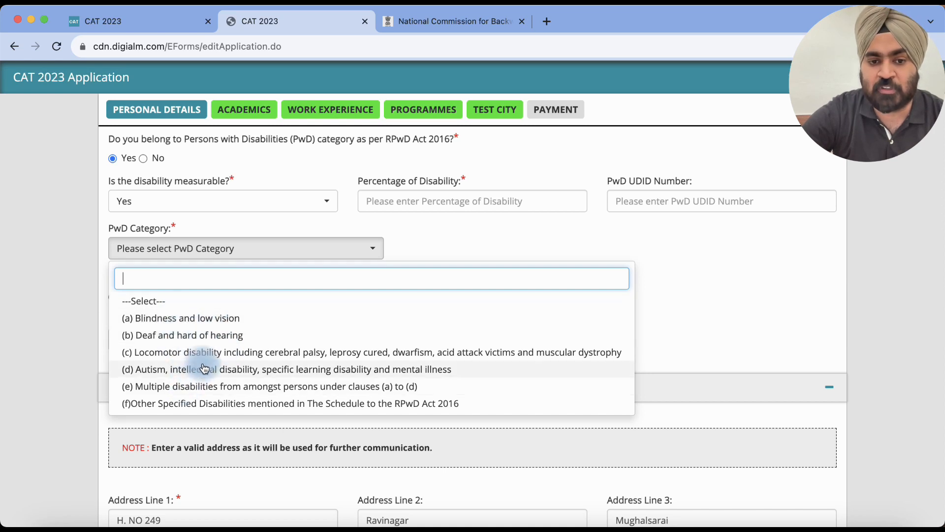
{"action": "left_click", "coordinate": [425, 235]}
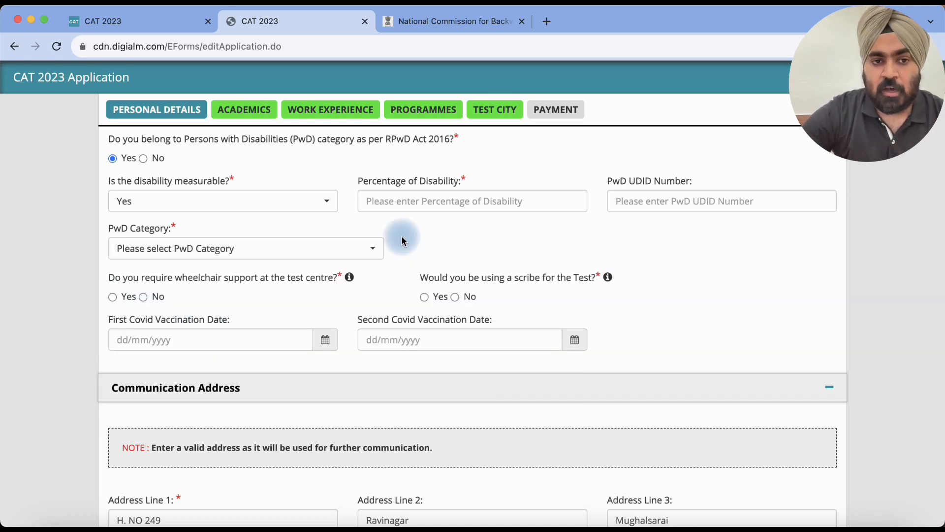
{"action": "left_click", "coordinate": [143, 159]}
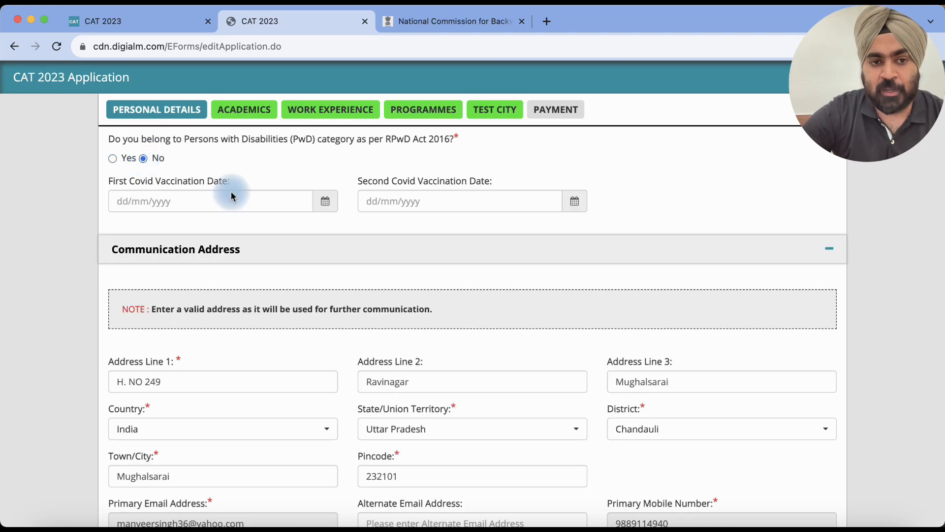
{"action": "scroll", "coordinate": [424, 163], "scroll_direction": "up", "scroll_amount": 1}
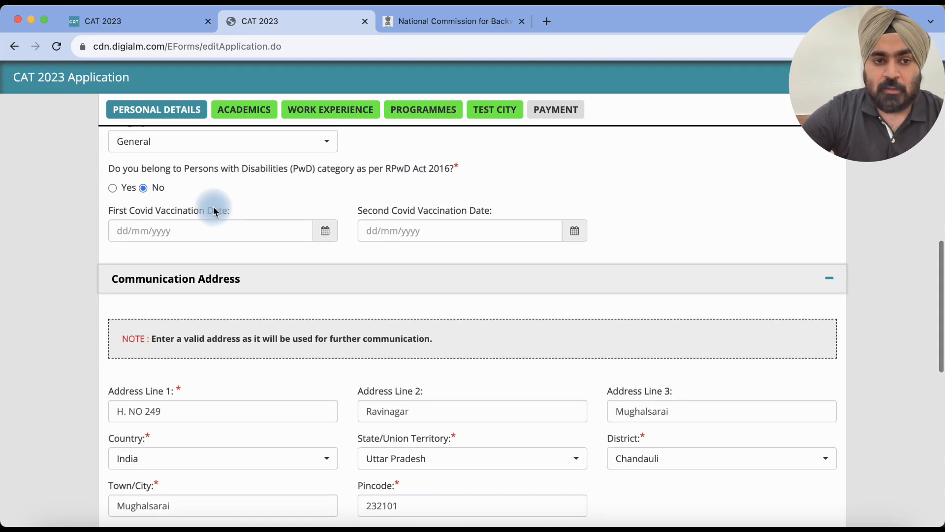
{"action": "scroll", "coordinate": [202, 213], "scroll_direction": "down", "scroll_amount": 1}
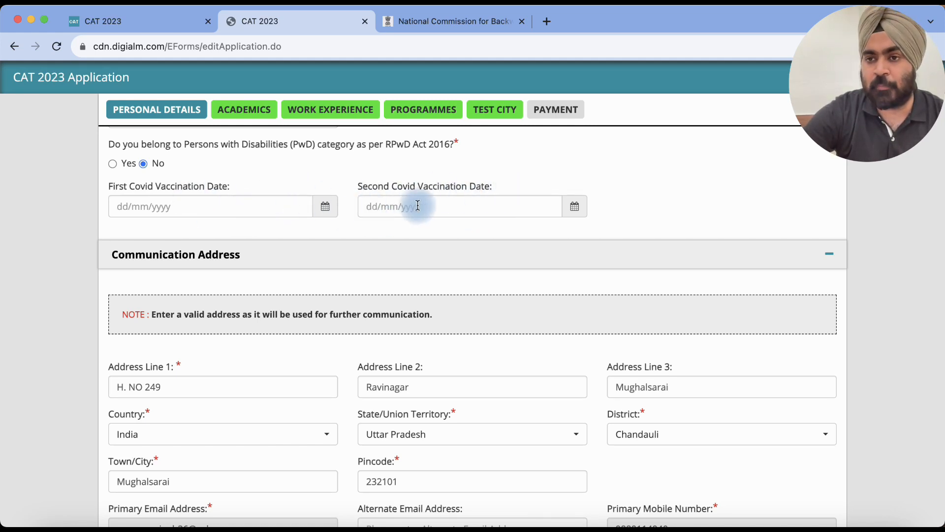
{"action": "scroll", "coordinate": [510, 244], "scroll_direction": "down", "scroll_amount": 1}
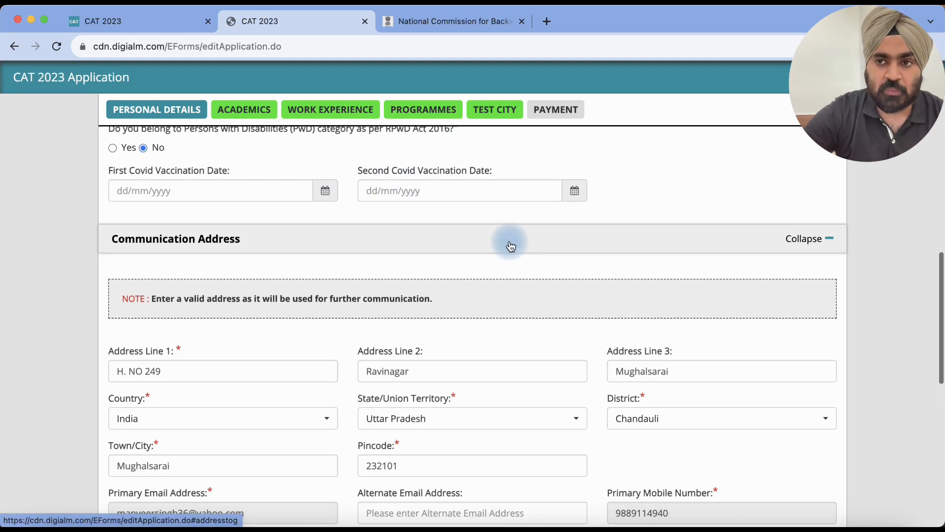
{"action": "scroll", "coordinate": [510, 245], "scroll_direction": "up", "scroll_amount": 1}
{"action": "scroll", "coordinate": [510, 245], "scroll_direction": "down", "scroll_amount": 2}
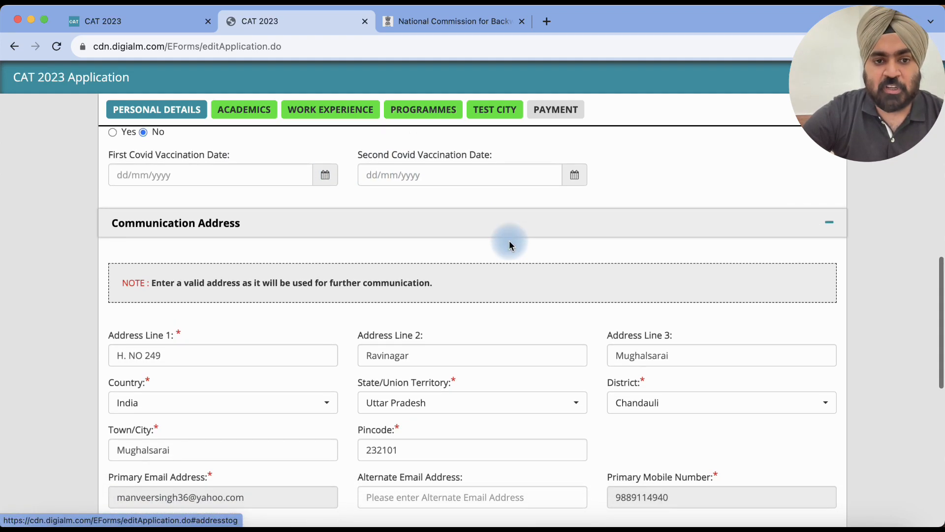
{"action": "scroll", "coordinate": [509, 241], "scroll_direction": "down", "scroll_amount": 3}
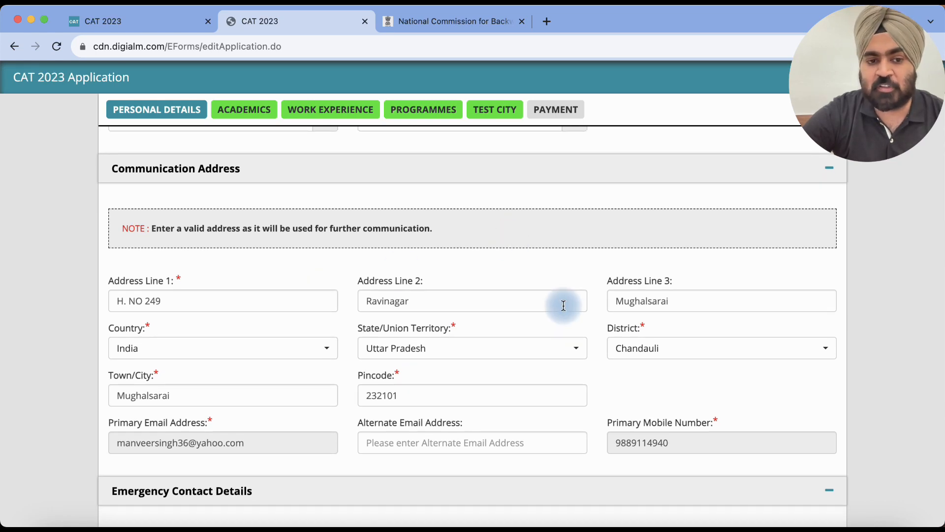
{"action": "double_click", "coordinate": [269, 400]}
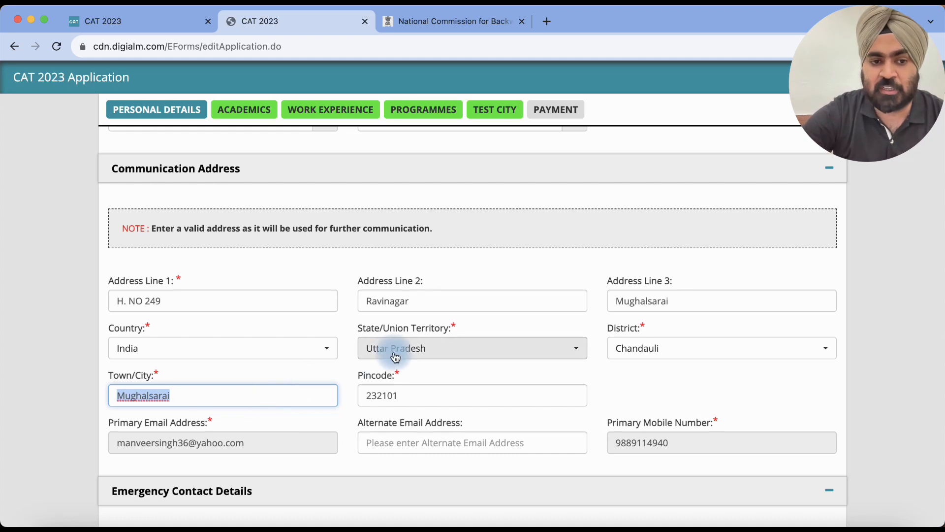
{"action": "scroll", "coordinate": [392, 355], "scroll_direction": "down", "scroll_amount": 1}
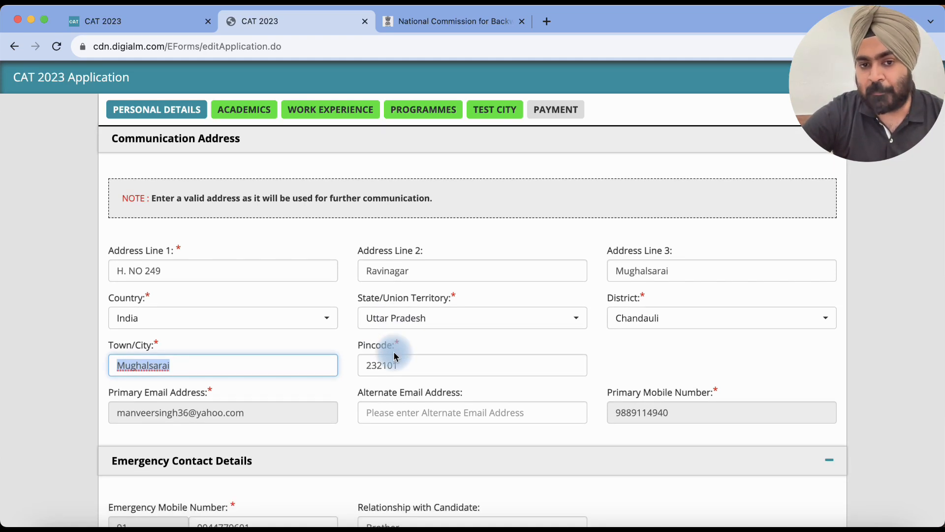
{"action": "scroll", "coordinate": [394, 356], "scroll_direction": "down", "scroll_amount": 1}
{"action": "scroll", "coordinate": [394, 350], "scroll_direction": "down", "scroll_amount": 2}
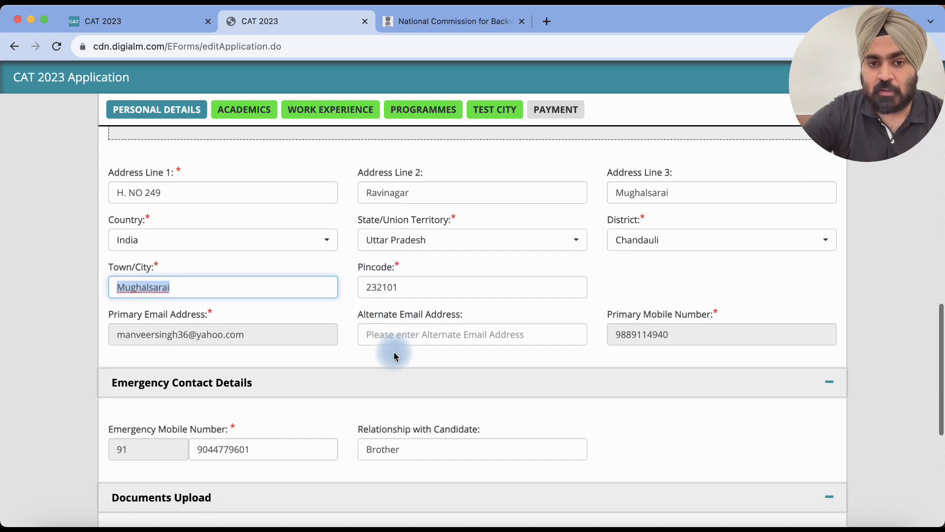
{"action": "left_click", "coordinate": [427, 338]}
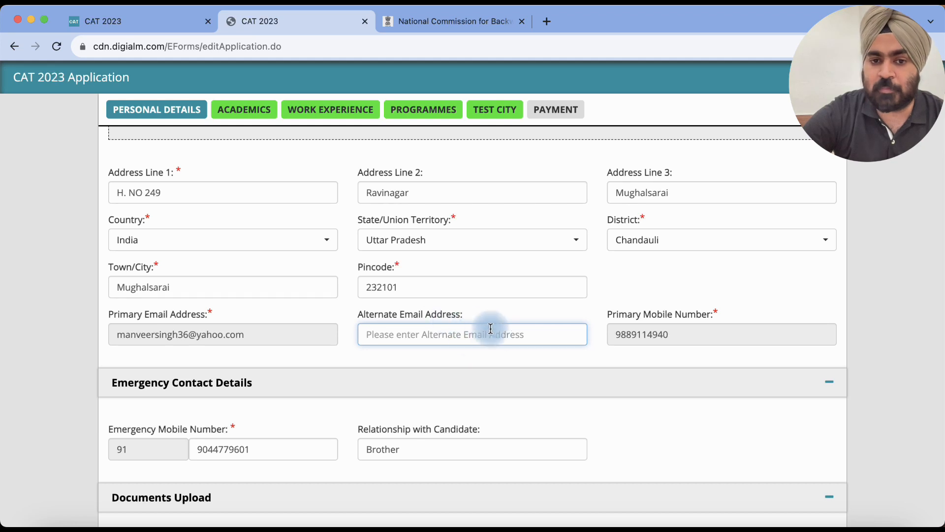
{"action": "scroll", "coordinate": [463, 342], "scroll_direction": "down", "scroll_amount": 1}
{"action": "scroll", "coordinate": [463, 342], "scroll_direction": "down", "scroll_amount": 5}
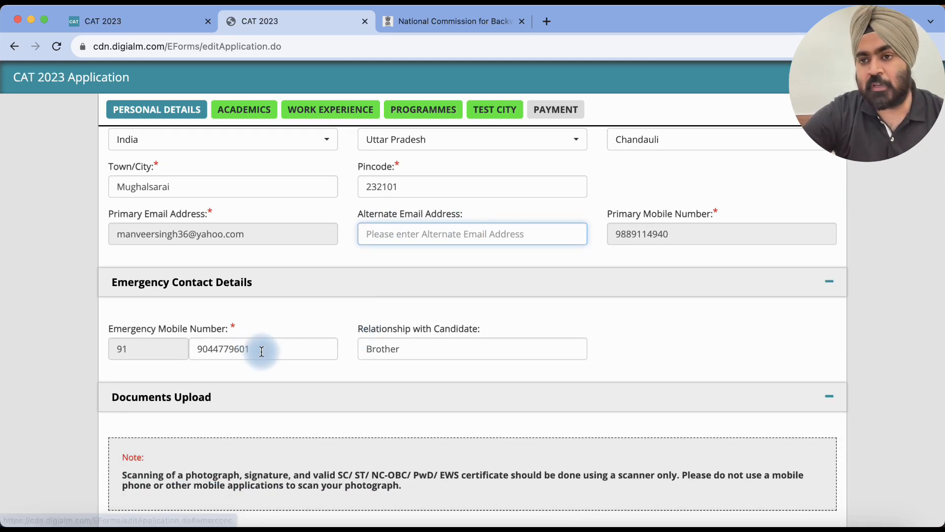
{"action": "double_click", "coordinate": [261, 351]}
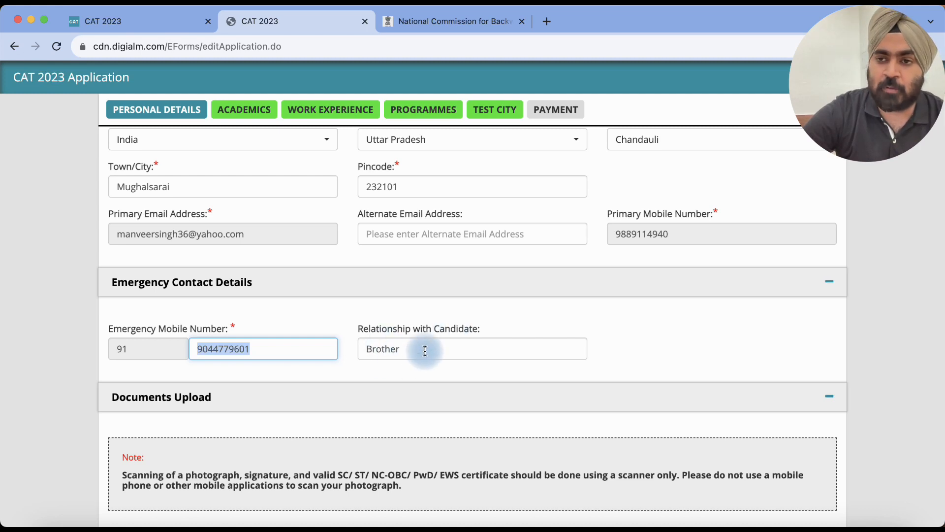
{"action": "scroll", "coordinate": [424, 307], "scroll_direction": "down", "scroll_amount": 3}
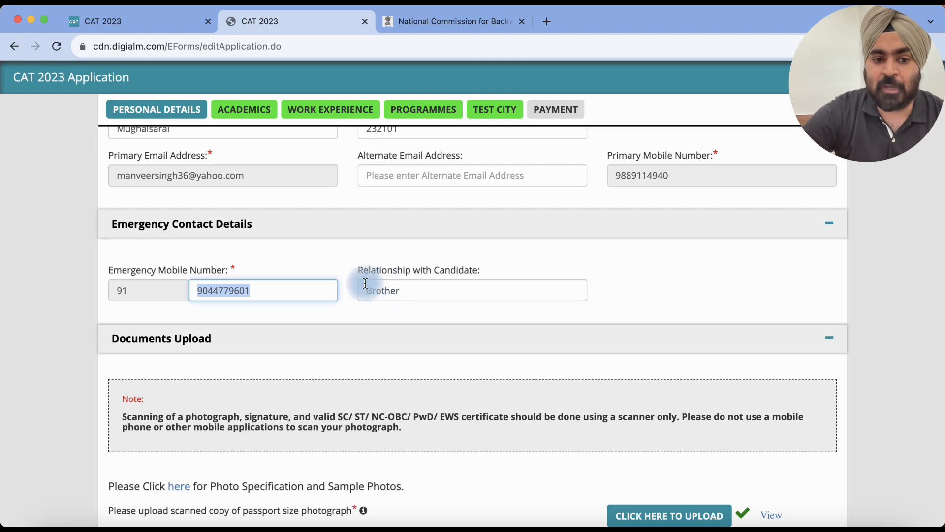
{"action": "scroll", "coordinate": [442, 274], "scroll_direction": "down", "scroll_amount": 3}
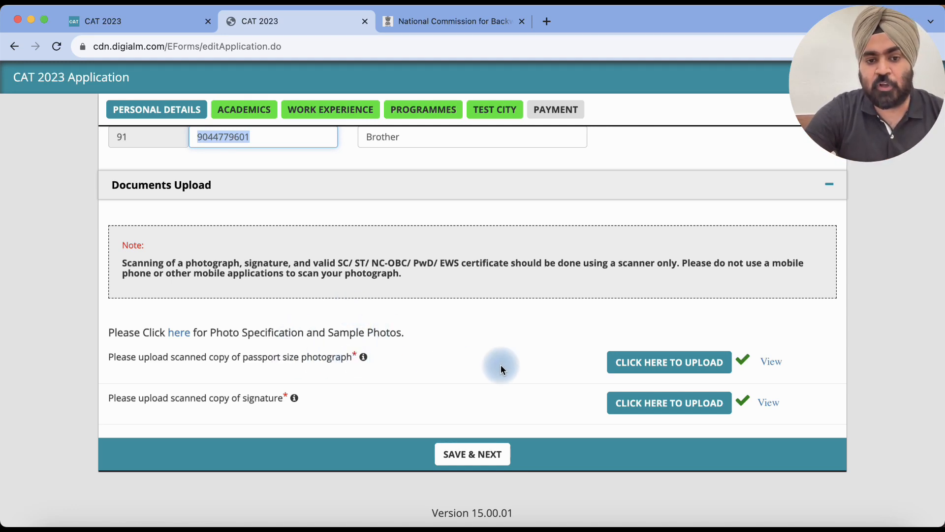
Step: Check the uploaded signature and photograph, then open the photo specification and sample photos guide
{"action": "left_click", "coordinate": [638, 404]}
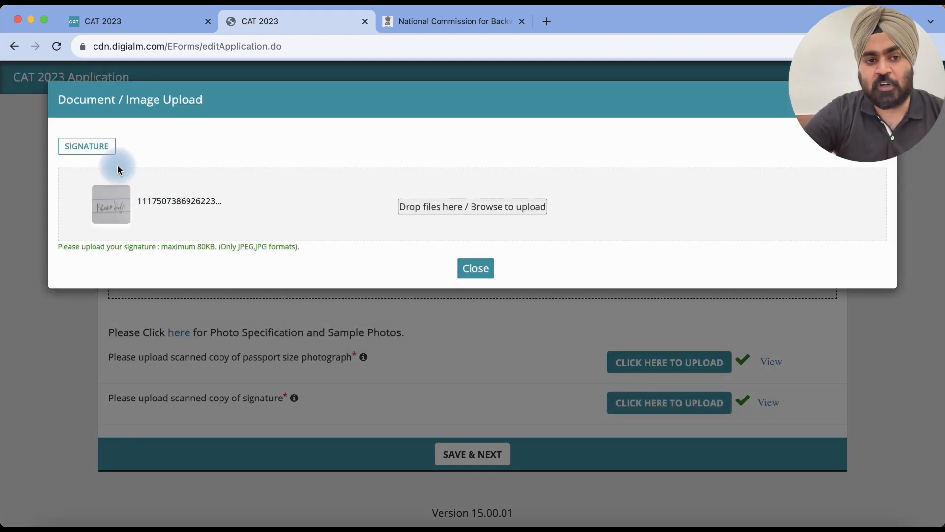
{"action": "left_click", "coordinate": [470, 268]}
{"action": "left_click", "coordinate": [756, 363]}
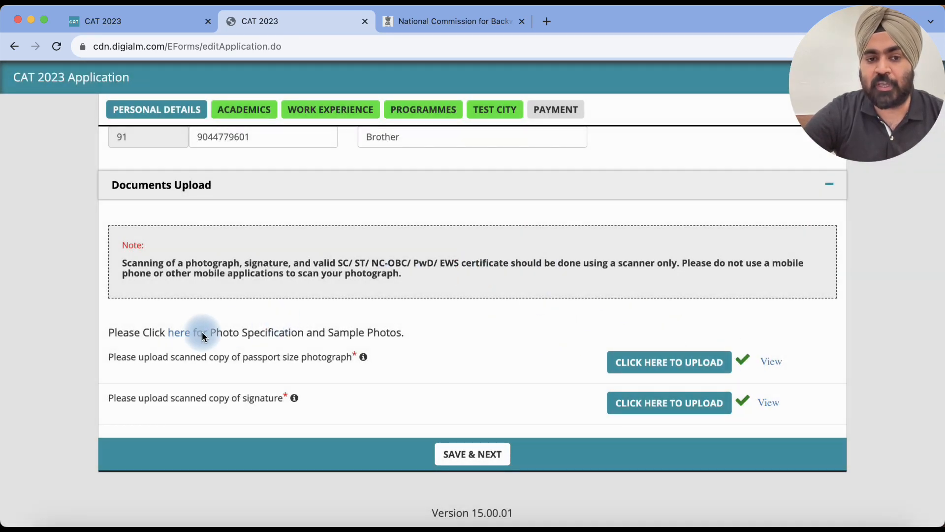
{"action": "left_click", "coordinate": [635, 362]}
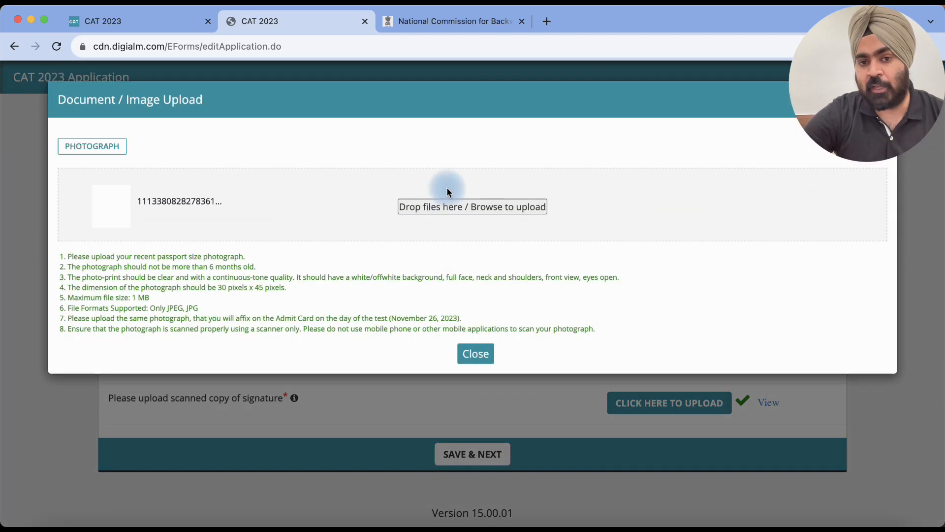
{"action": "left_click", "coordinate": [481, 359]}
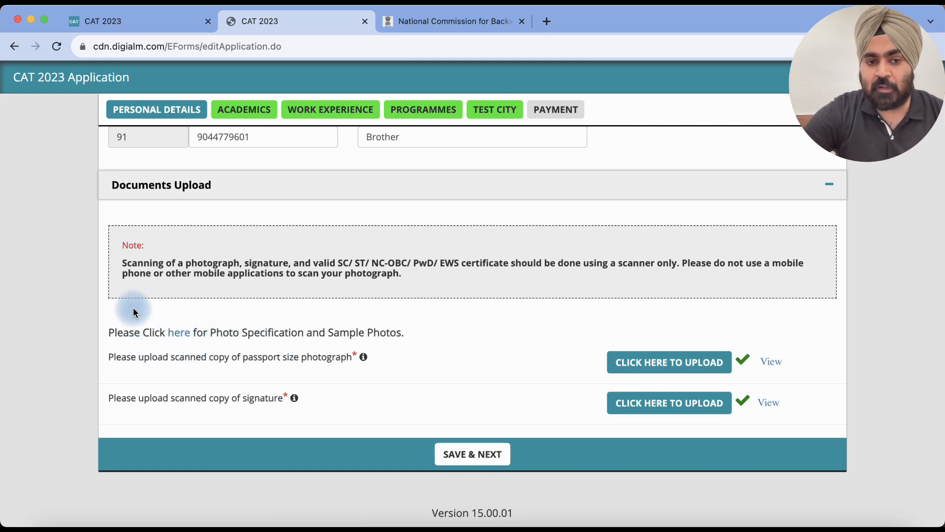
{"action": "left_click", "coordinate": [179, 331]}
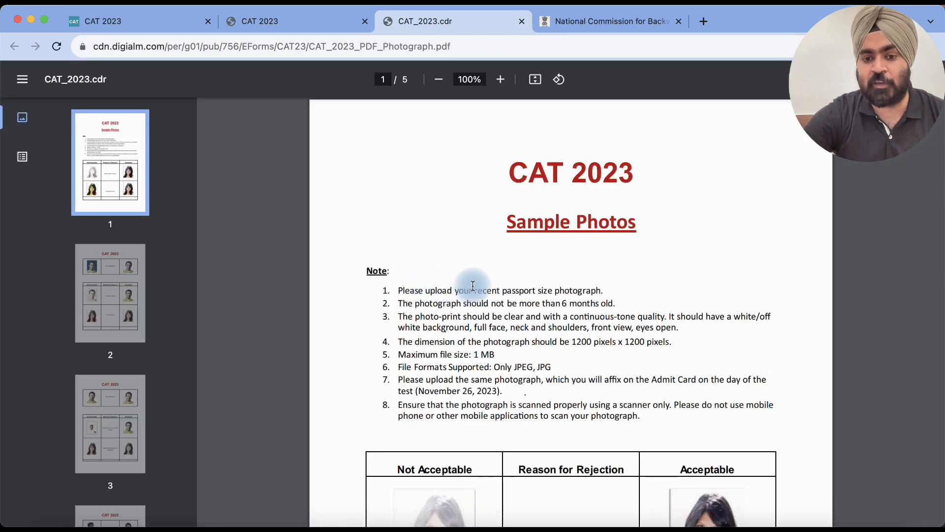
Step: Scroll through the photo specification PDF, then switch back to the CAT 2023 application form tab
{"action": "scroll", "coordinate": [473, 285], "scroll_direction": "down", "scroll_amount": 1}
{"action": "scroll", "coordinate": [473, 286], "scroll_direction": "down", "scroll_amount": 10}
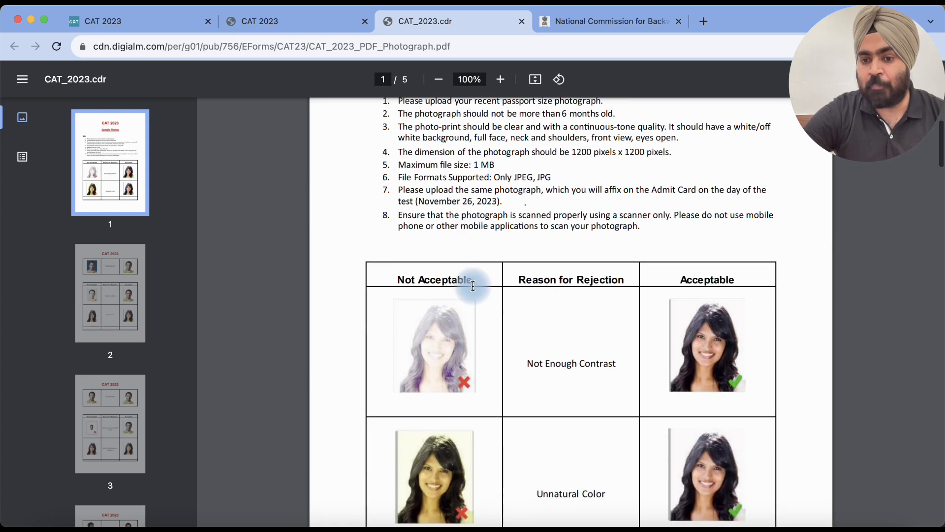
{"action": "scroll", "coordinate": [473, 285], "scroll_direction": "down", "scroll_amount": 3}
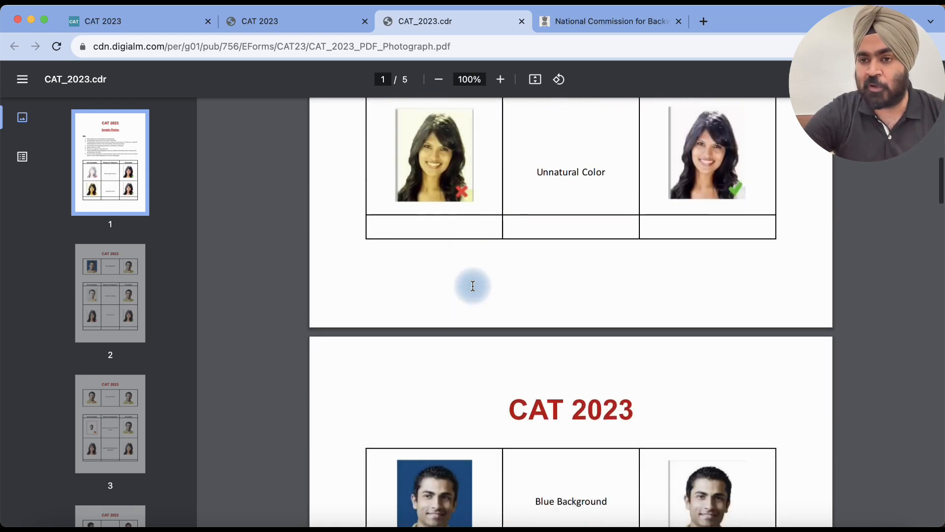
{"action": "scroll", "coordinate": [472, 285], "scroll_direction": "down", "scroll_amount": 2}
{"action": "scroll", "coordinate": [473, 285], "scroll_direction": "down", "scroll_amount": 1}
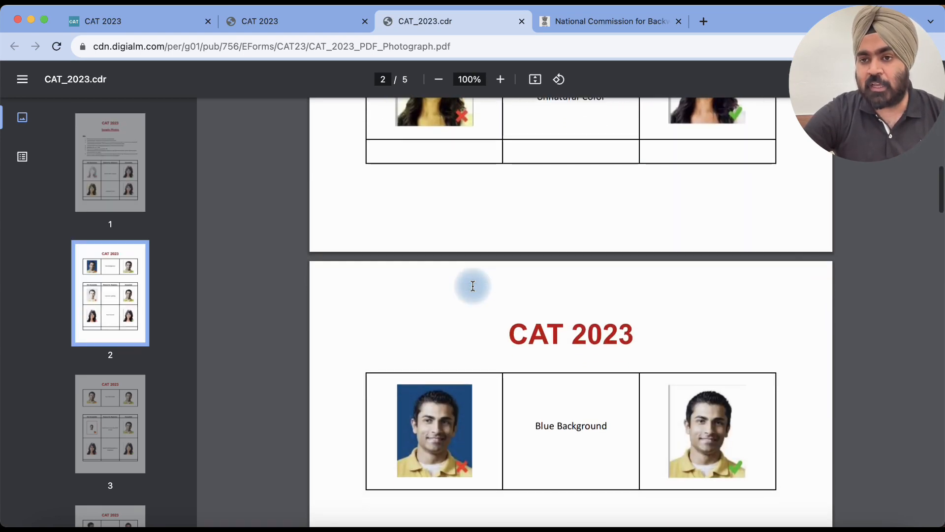
{"action": "scroll", "coordinate": [472, 286], "scroll_direction": "down", "scroll_amount": 2}
{"action": "scroll", "coordinate": [472, 285], "scroll_direction": "down", "scroll_amount": 2}
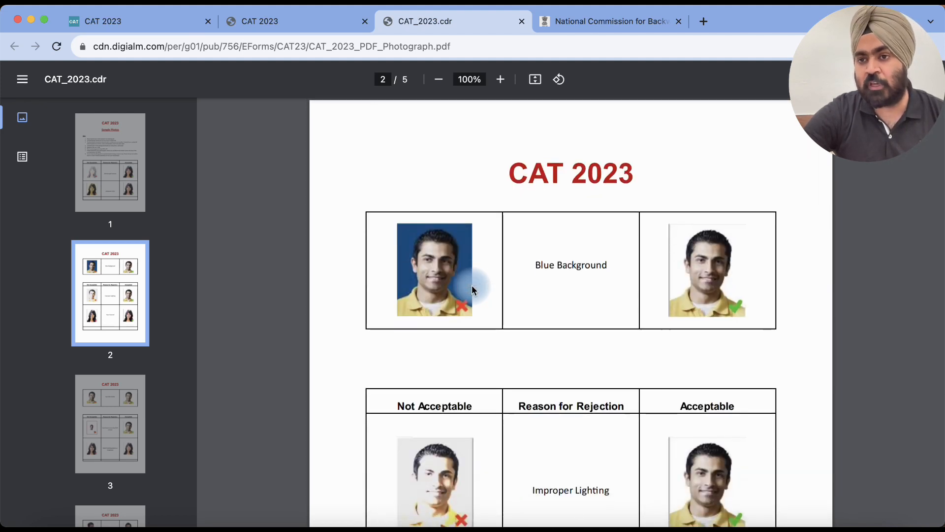
{"action": "scroll", "coordinate": [471, 285], "scroll_direction": "down", "scroll_amount": 1}
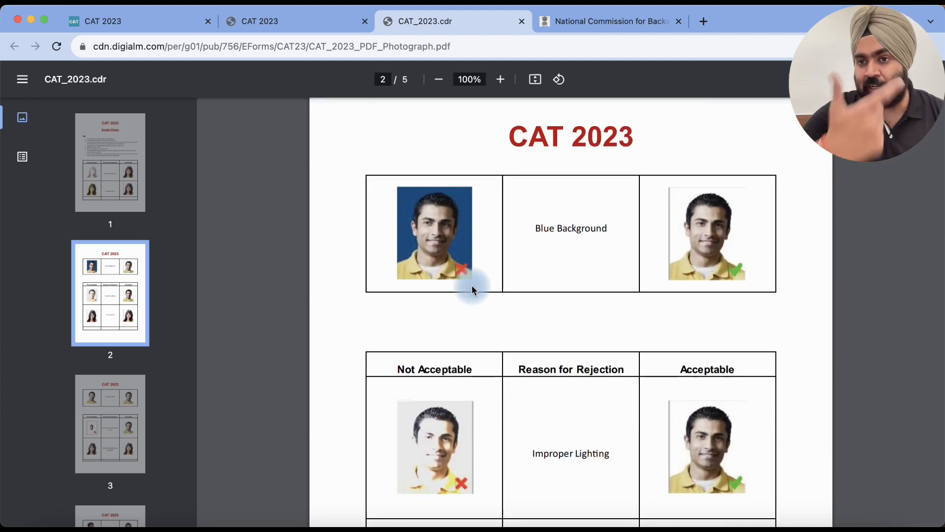
{"action": "scroll", "coordinate": [472, 285], "scroll_direction": "down", "scroll_amount": 1}
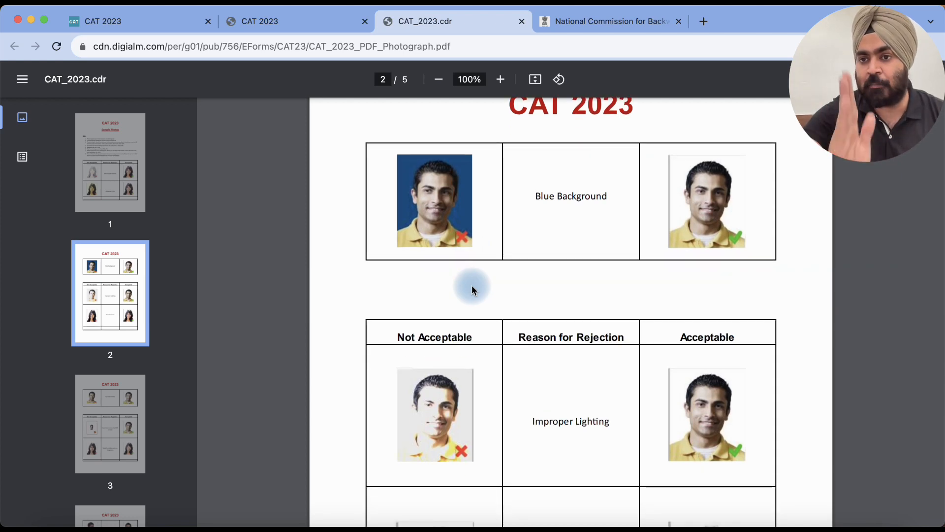
{"action": "scroll", "coordinate": [472, 285], "scroll_direction": "down", "scroll_amount": 1}
{"action": "scroll", "coordinate": [472, 285], "scroll_direction": "down", "scroll_amount": 6}
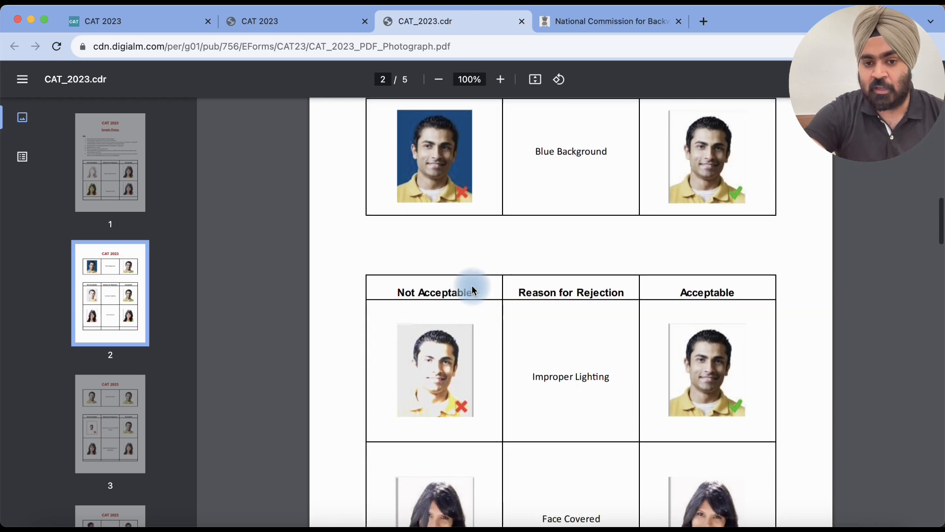
{"action": "scroll", "coordinate": [471, 286], "scroll_direction": "down", "scroll_amount": 10}
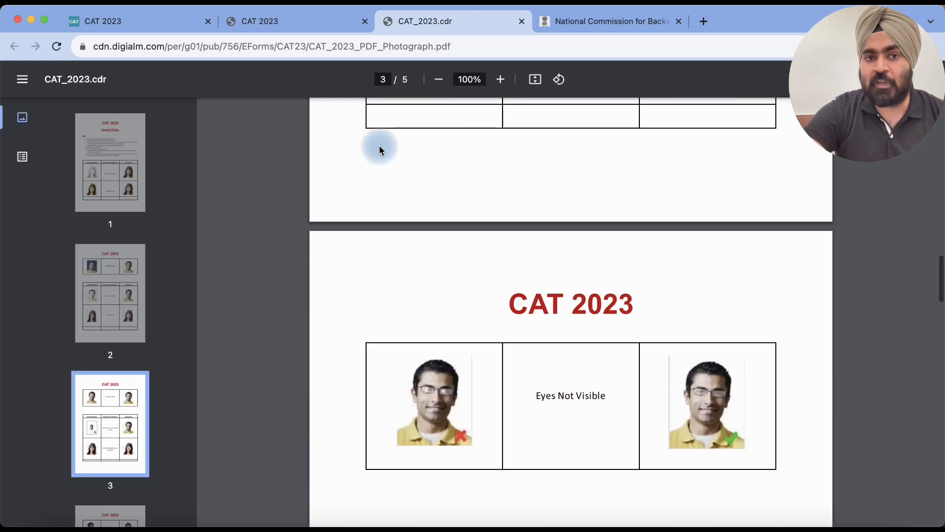
{"action": "left_click", "coordinate": [291, 27]}
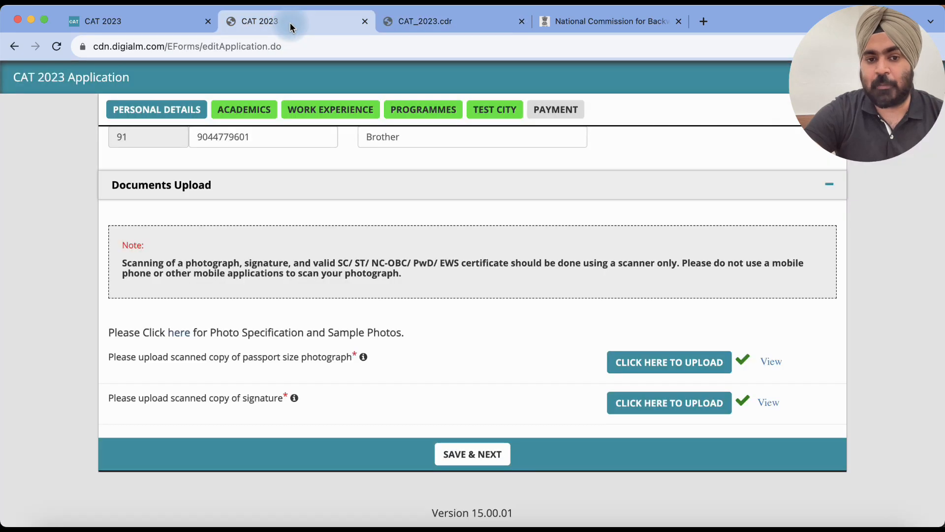
{"action": "scroll", "coordinate": [374, 278], "scroll_direction": "up", "scroll_amount": 5}
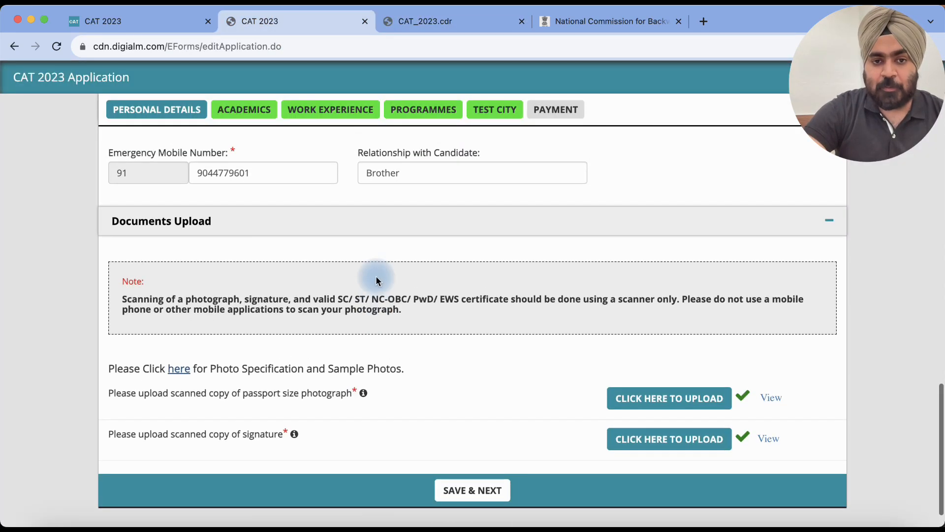
{"action": "scroll", "coordinate": [375, 286], "scroll_direction": "up", "scroll_amount": 5}
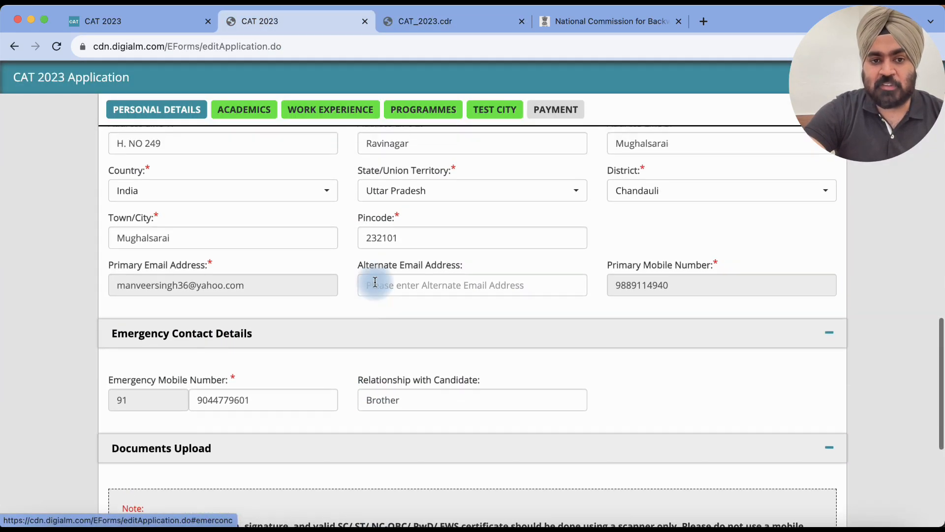
{"action": "scroll", "coordinate": [375, 286], "scroll_direction": "up", "scroll_amount": 7}
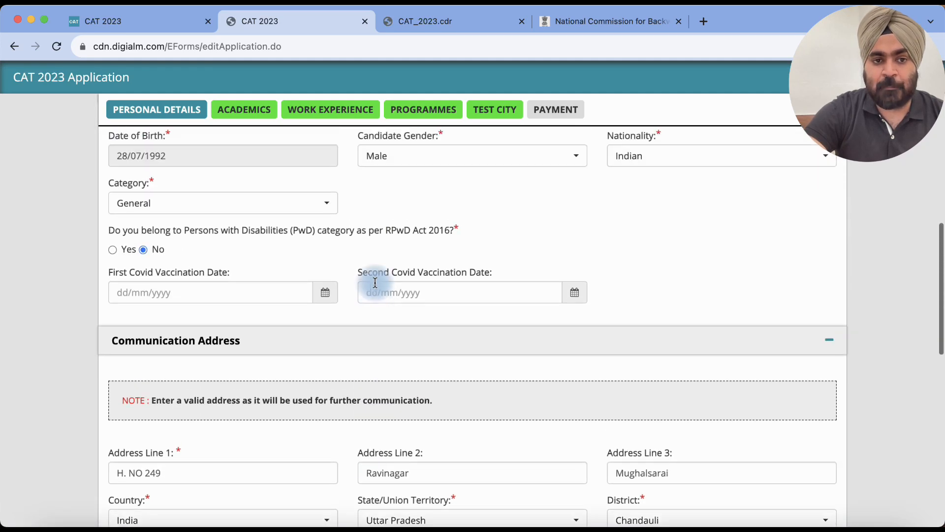
{"action": "left_click", "coordinate": [245, 245]}
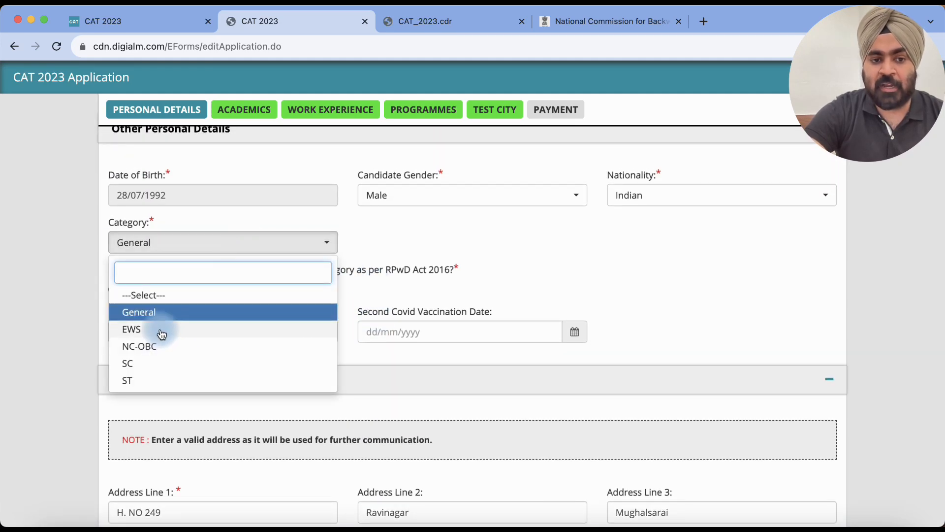
{"action": "left_click", "coordinate": [158, 331]}
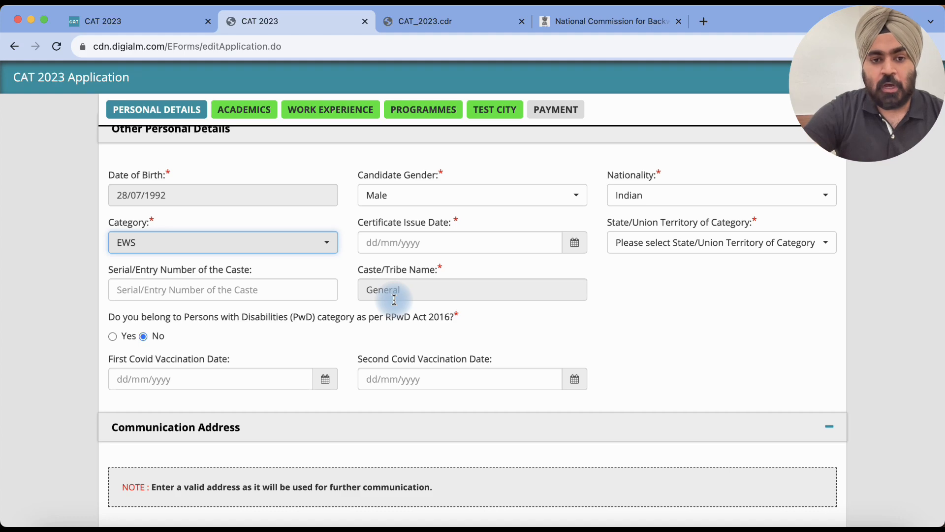
{"action": "scroll", "coordinate": [394, 298], "scroll_direction": "down", "scroll_amount": 15}
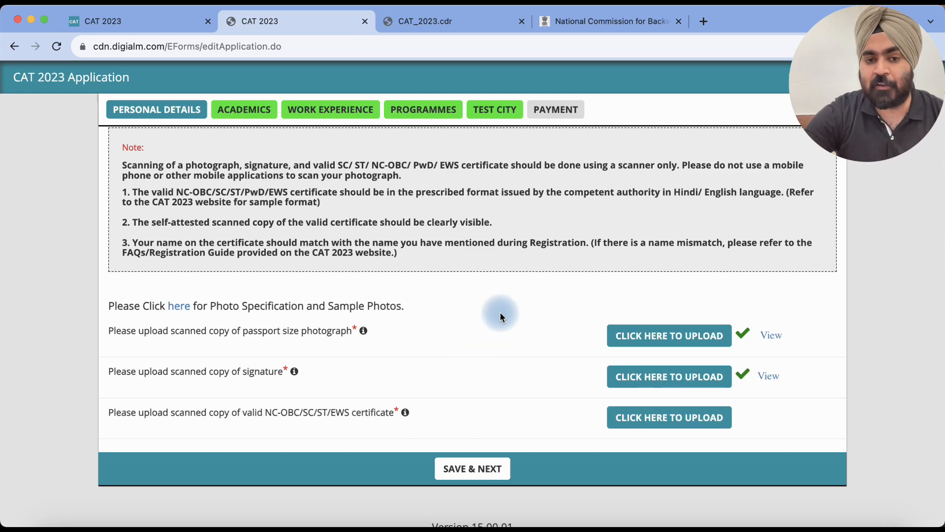
{"action": "scroll", "coordinate": [500, 313], "scroll_direction": "up", "scroll_amount": 5}
{"action": "scroll", "coordinate": [501, 313], "scroll_direction": "up", "scroll_amount": 5}
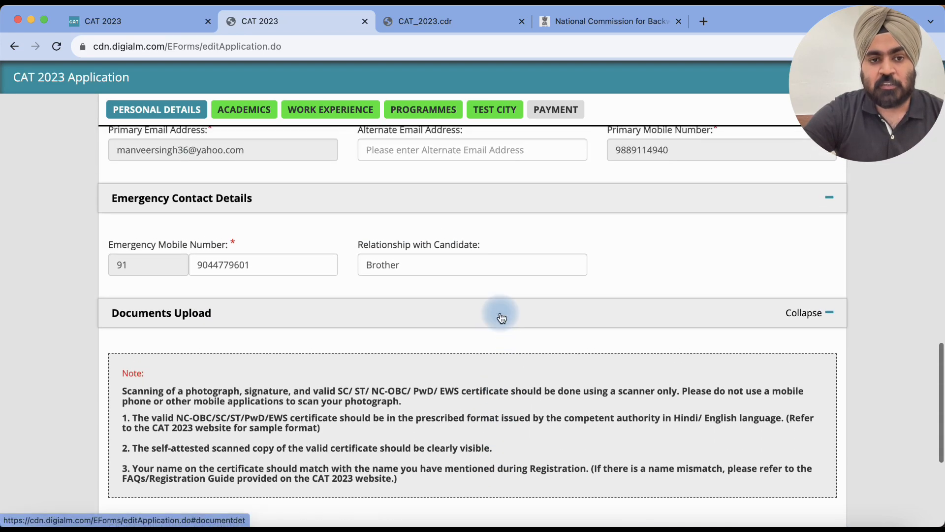
{"action": "scroll", "coordinate": [298, 270], "scroll_direction": "up", "scroll_amount": 5}
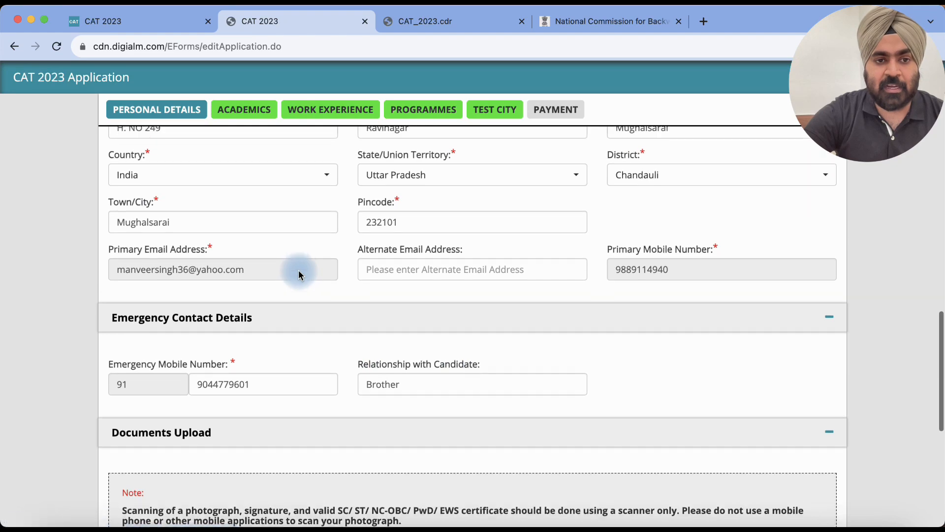
{"action": "scroll", "coordinate": [299, 271], "scroll_direction": "up", "scroll_amount": 12}
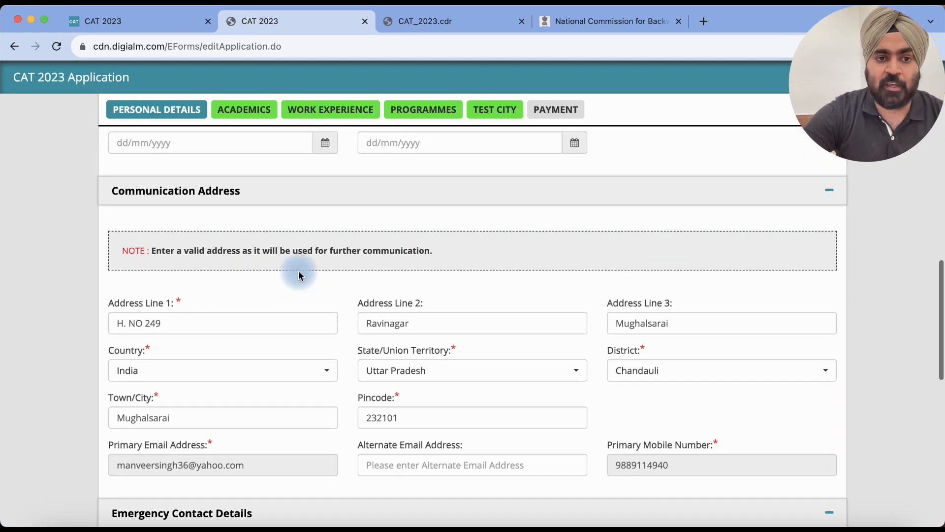
{"action": "left_click", "coordinate": [218, 342]}
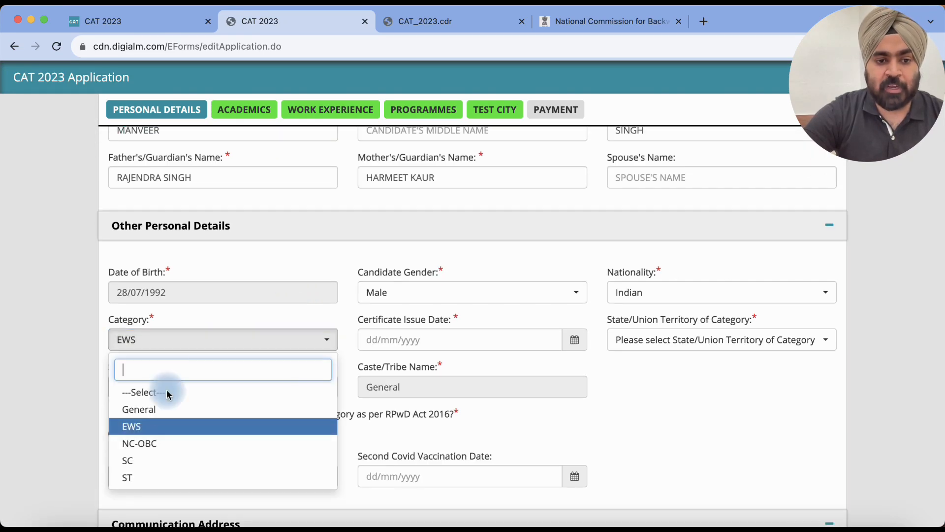
{"action": "left_click", "coordinate": [152, 410]}
{"action": "scroll", "coordinate": [378, 381], "scroll_direction": "down", "scroll_amount": 2}
{"action": "scroll", "coordinate": [379, 383], "scroll_direction": "down", "scroll_amount": 10}
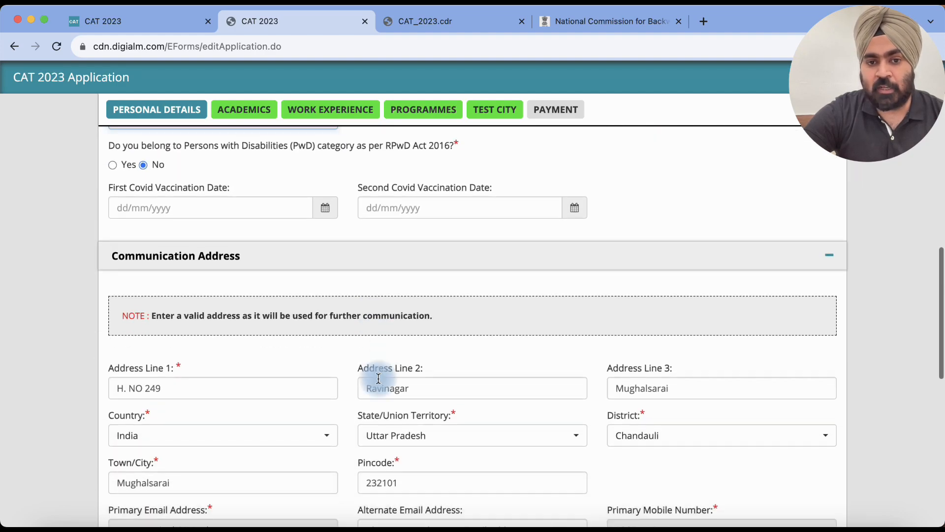
{"action": "scroll", "coordinate": [379, 378], "scroll_direction": "down", "scroll_amount": 9}
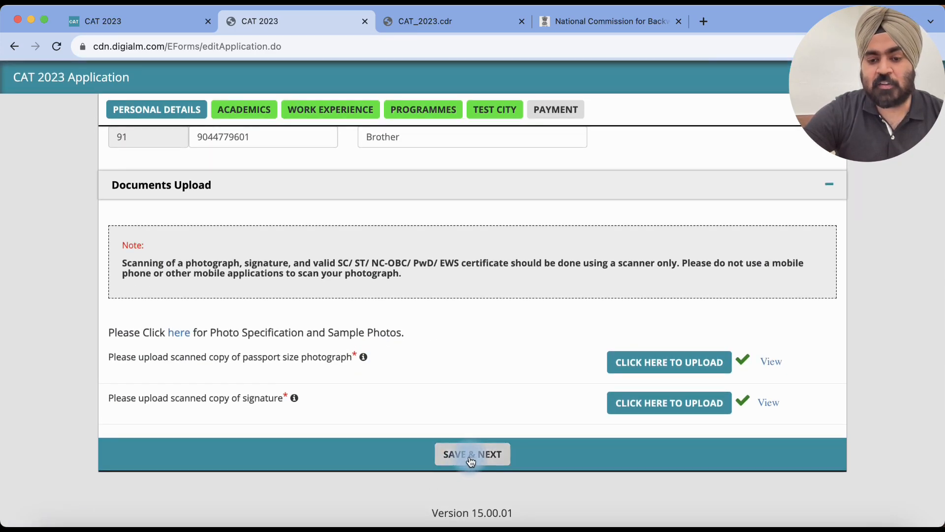
{"action": "left_click", "coordinate": [468, 456]}
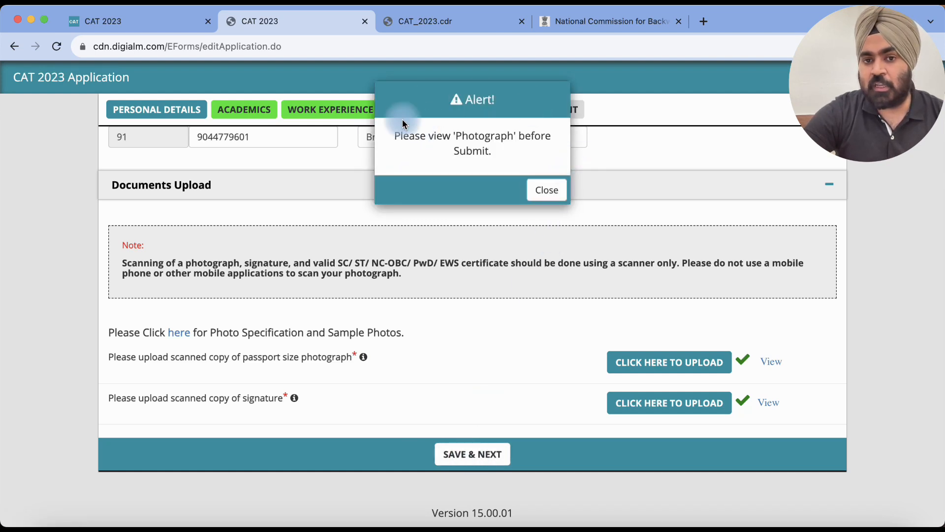
{"action": "left_click", "coordinate": [542, 197]}
{"action": "left_click", "coordinate": [773, 363]}
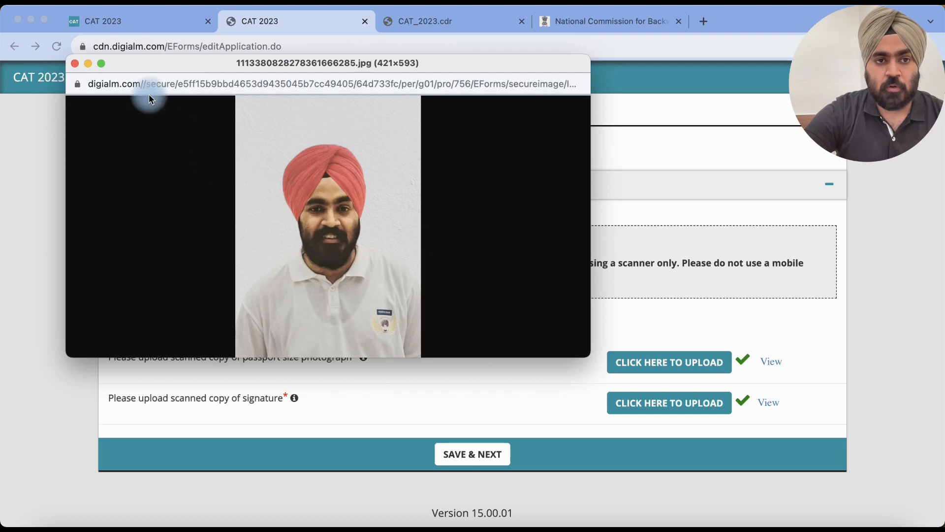
{"action": "left_click", "coordinate": [75, 63]}
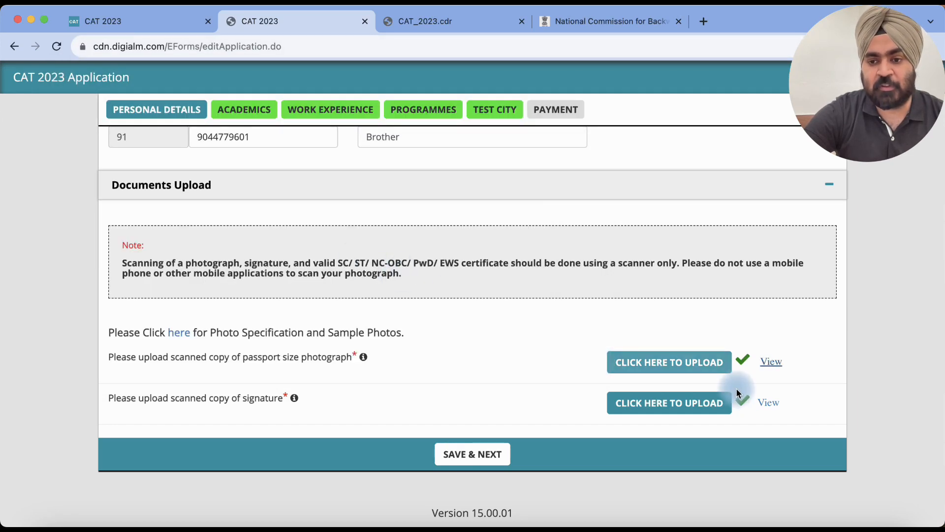
{"action": "left_click", "coordinate": [771, 401]}
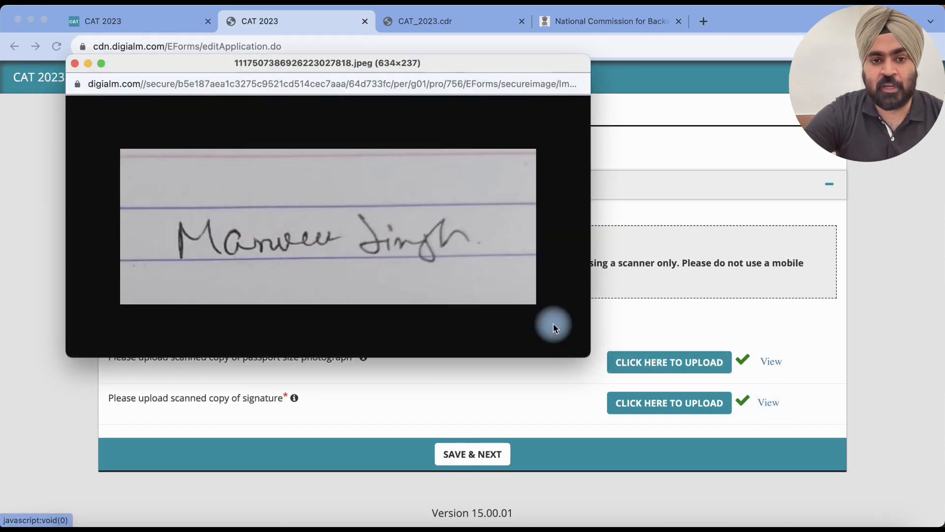
{"action": "left_click", "coordinate": [77, 64]}
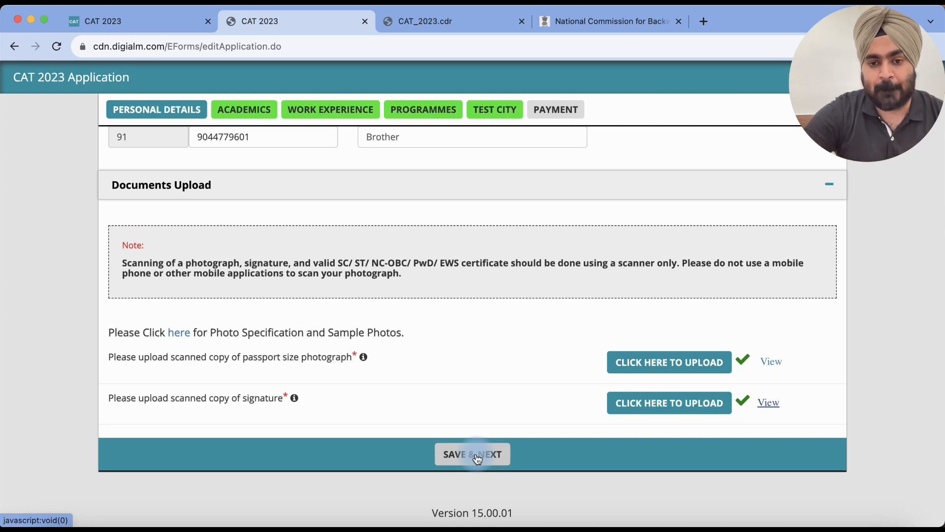
Step: Save the personal details, confirm the success message, and scroll through the Academics tab
{"action": "left_click", "coordinate": [477, 456]}
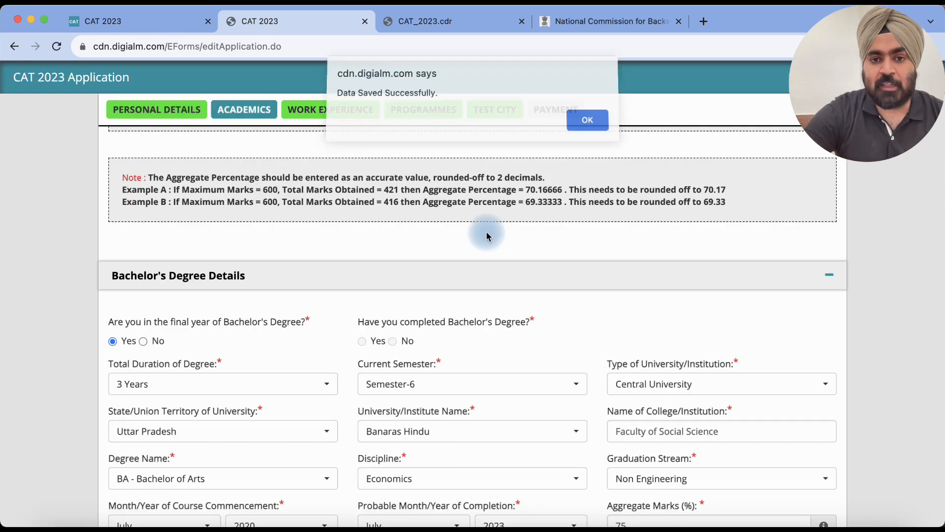
{"action": "left_click", "coordinate": [591, 122]}
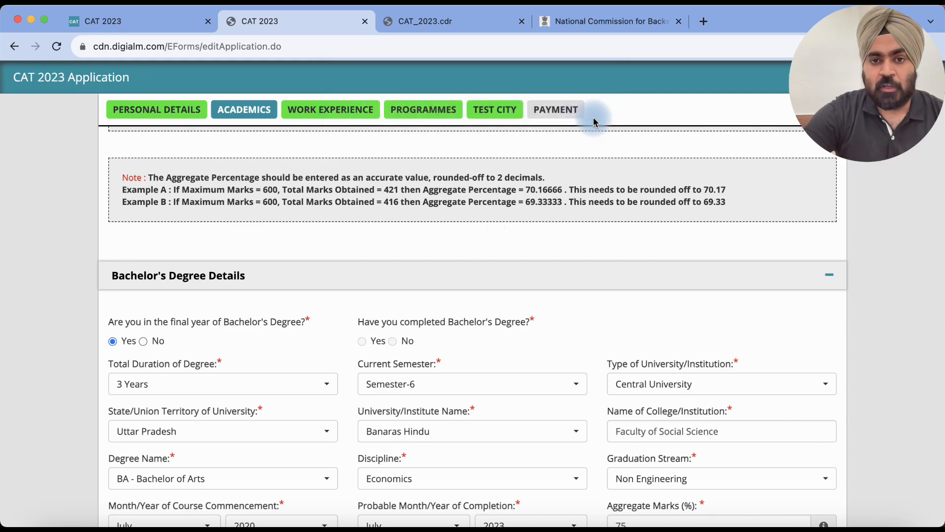
{"action": "scroll", "coordinate": [540, 215], "scroll_direction": "up", "scroll_amount": 2}
{"action": "scroll", "coordinate": [541, 214], "scroll_direction": "up", "scroll_amount": 10}
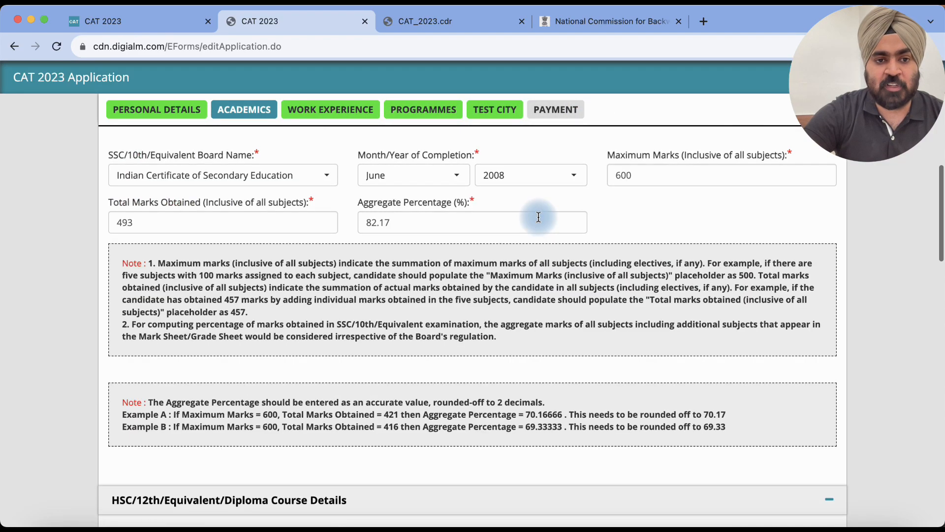
{"action": "scroll", "coordinate": [540, 221], "scroll_direction": "up", "scroll_amount": 3}
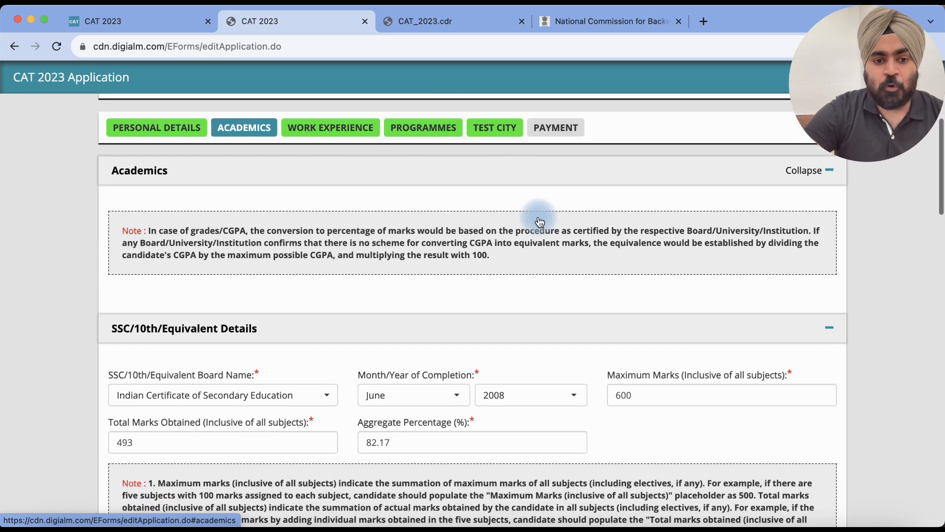
{"action": "scroll", "coordinate": [540, 222], "scroll_direction": "down", "scroll_amount": 5}
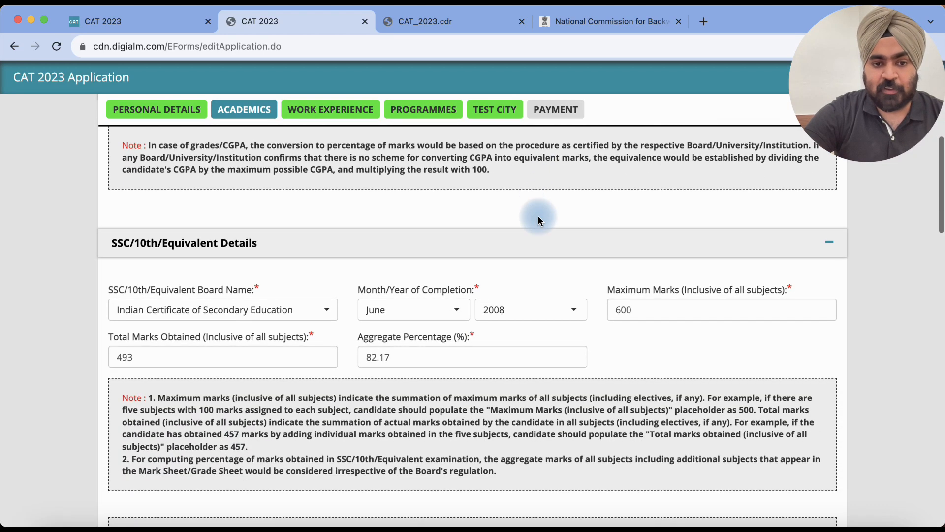
{"action": "scroll", "coordinate": [539, 220], "scroll_direction": "down", "scroll_amount": 1}
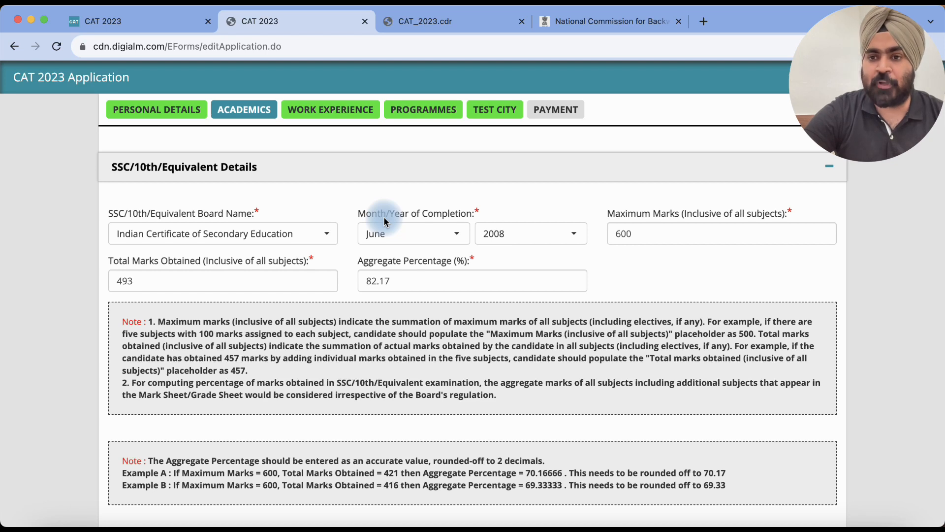
Step: Open and close the 10th board list, collapsing the SSC/10th section
{"action": "left_click", "coordinate": [269, 237]}
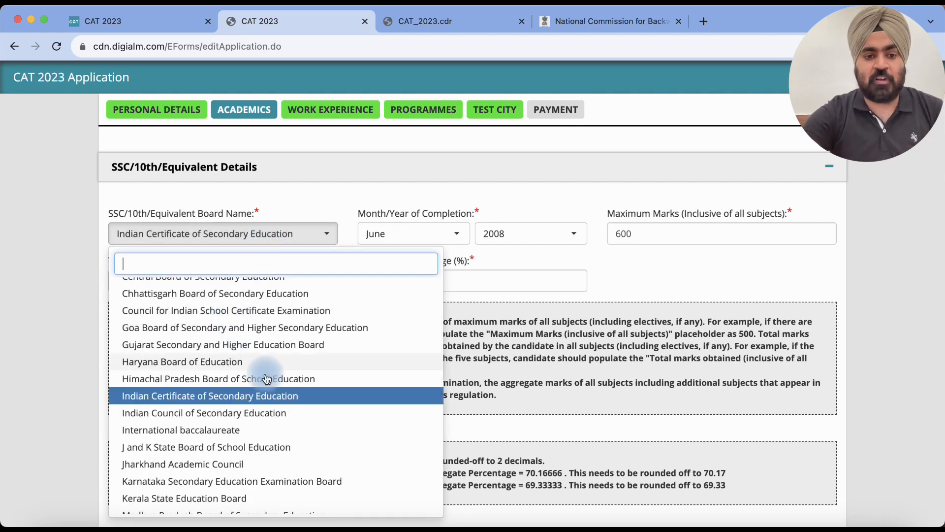
{"action": "scroll", "coordinate": [279, 400], "scroll_direction": "down", "scroll_amount": 5}
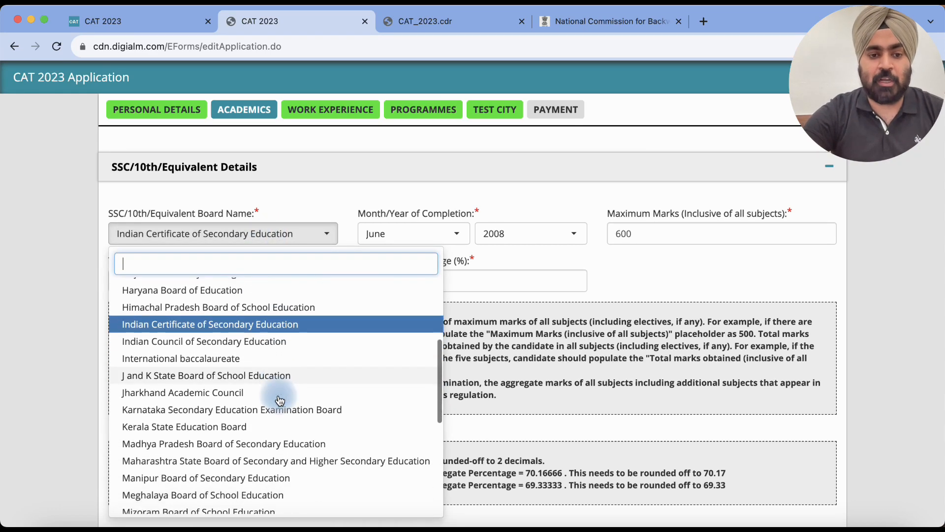
{"action": "scroll", "coordinate": [277, 394], "scroll_direction": "down", "scroll_amount": 2}
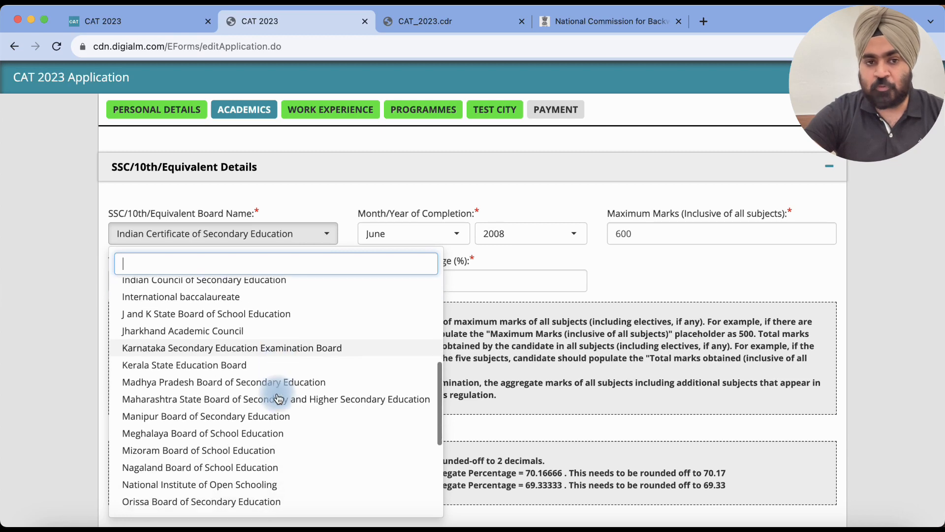
{"action": "left_click", "coordinate": [310, 172]}
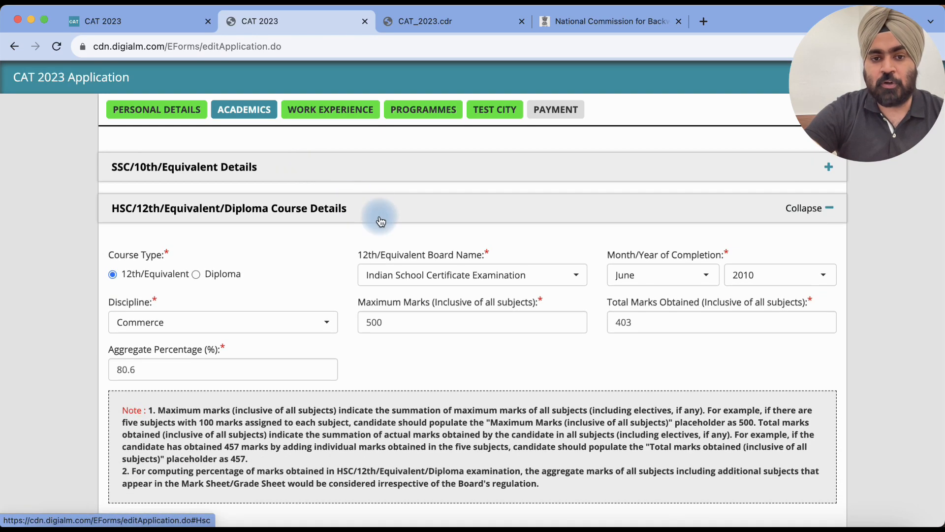
Step: Expand the SSC/10th/Equivalent Details section to show the ICSE, June 2008, 82.17% entry
{"action": "left_click", "coordinate": [446, 185]}
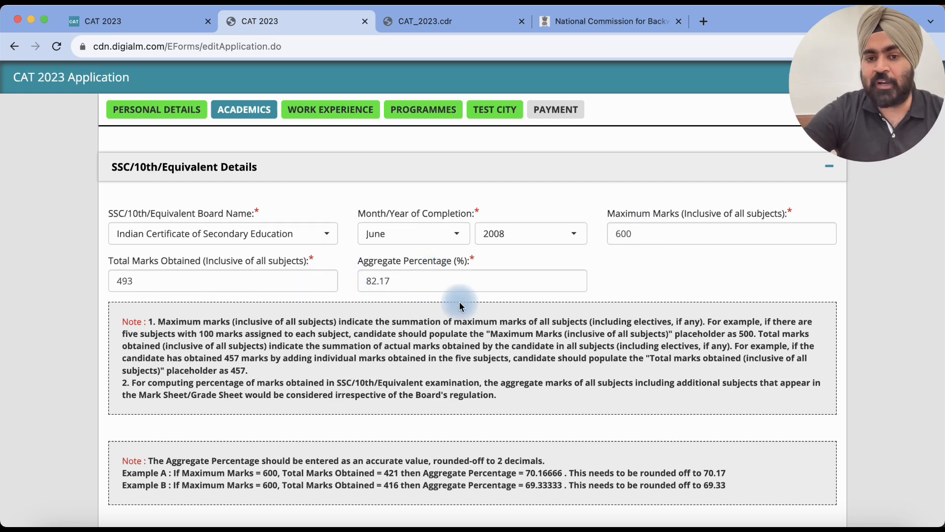
Step: Change the SSC/10th Aggregate Percentage from 82.17 to 82.1, dismissing the incorrect-percentage alert
{"action": "scroll", "coordinate": [460, 307], "scroll_direction": "down", "scroll_amount": 2}
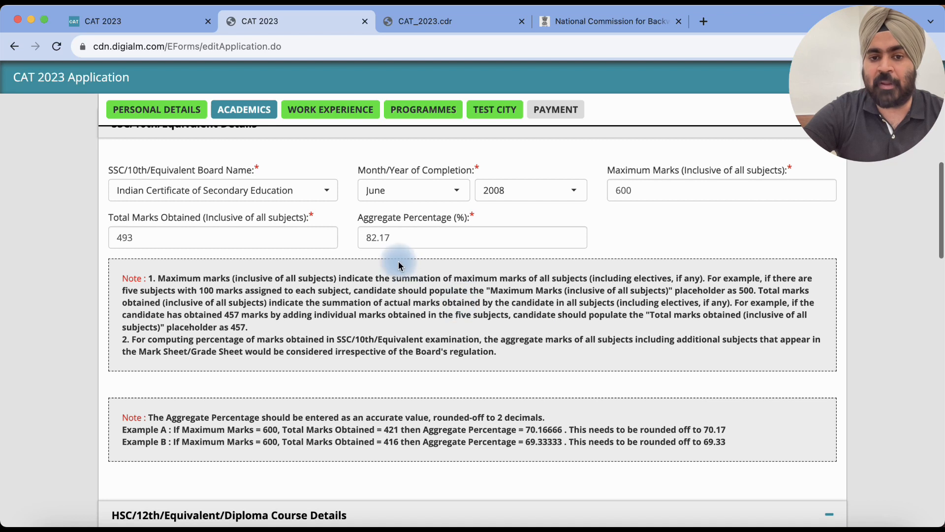
{"action": "left_click", "coordinate": [426, 237]}
{"action": "key", "text": "BackSpace"}
{"action": "type", "text": "5"}
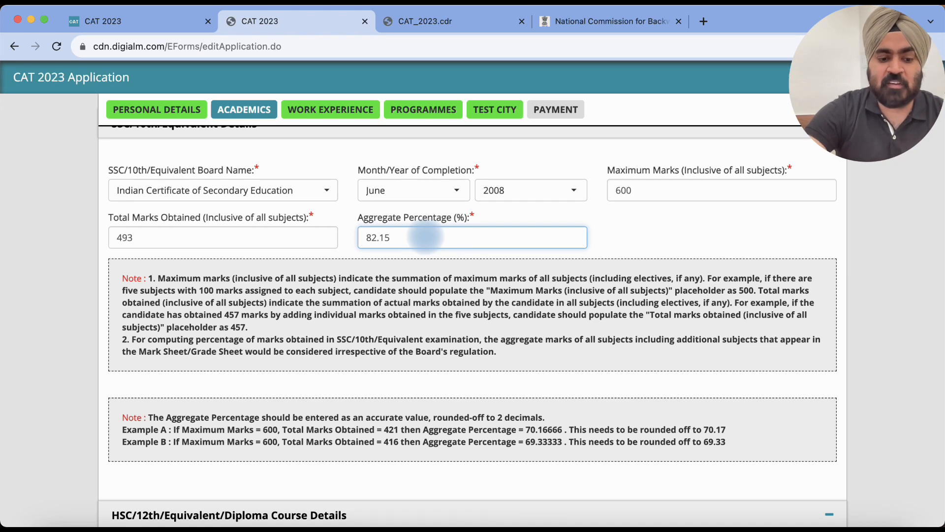
{"action": "key", "text": "Tab"}
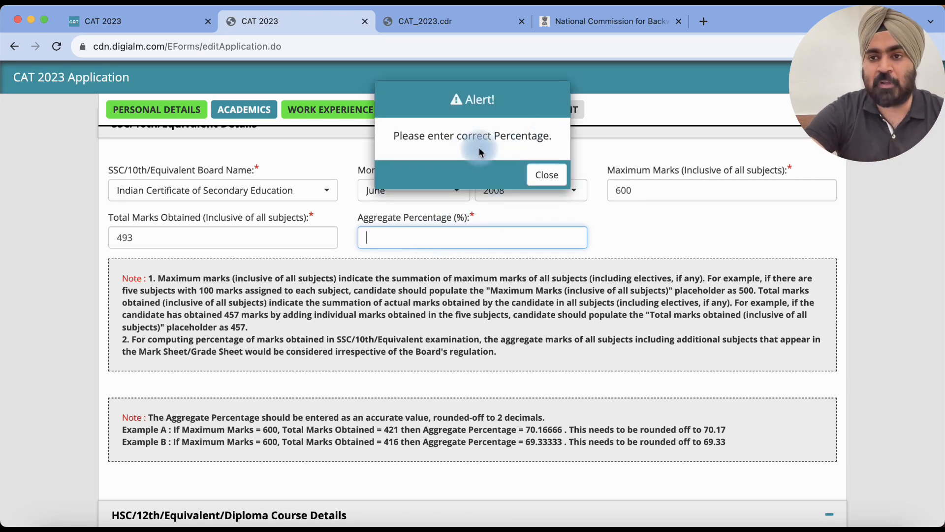
{"action": "left_click", "coordinate": [545, 176]}
{"action": "left_click", "coordinate": [438, 229]}
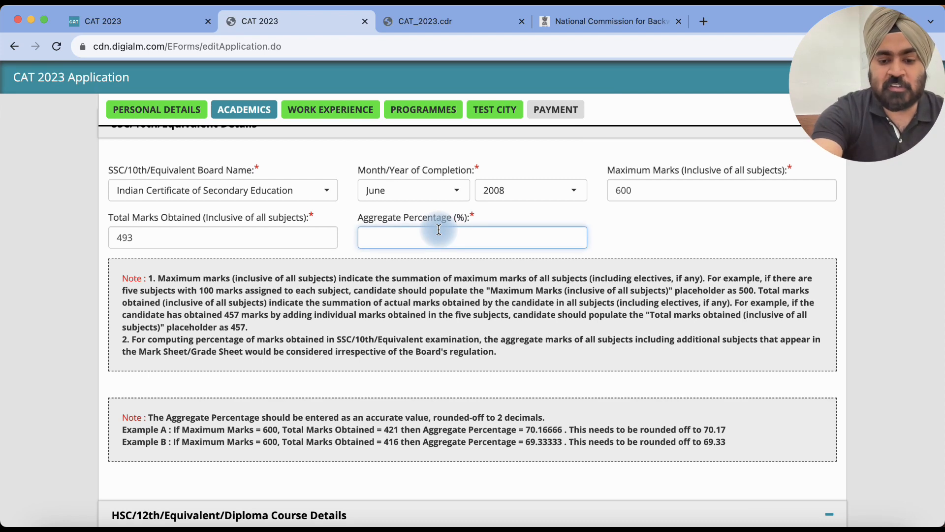
{"action": "type", "text": "2"}
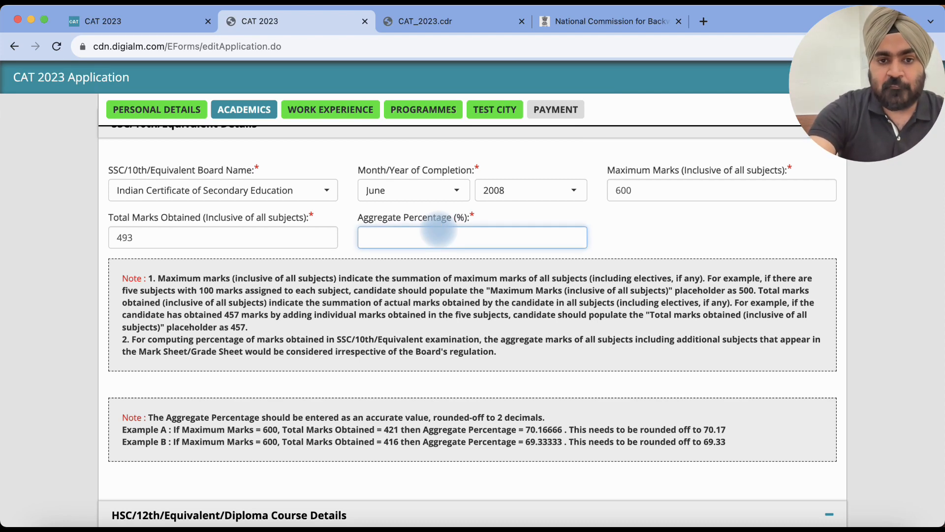
{"action": "type", "text": "8"}
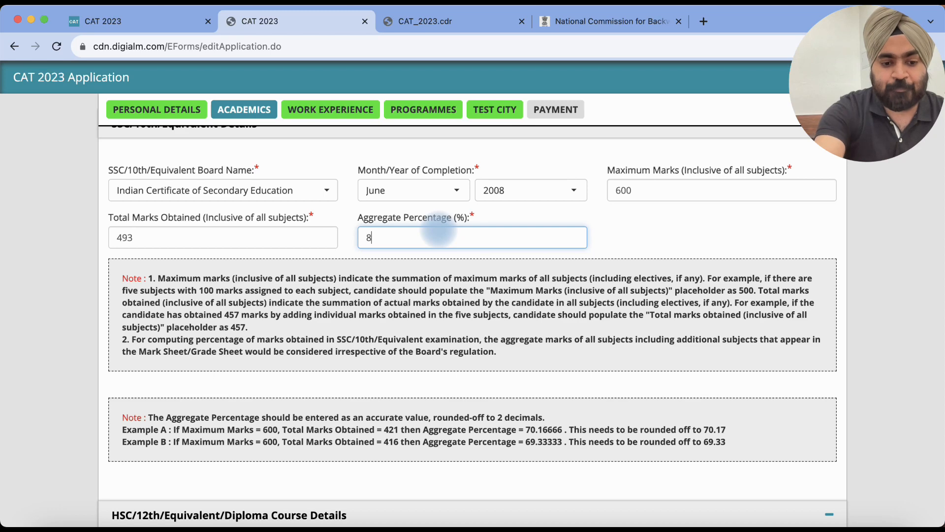
{"action": "type", "text": "2.17"}
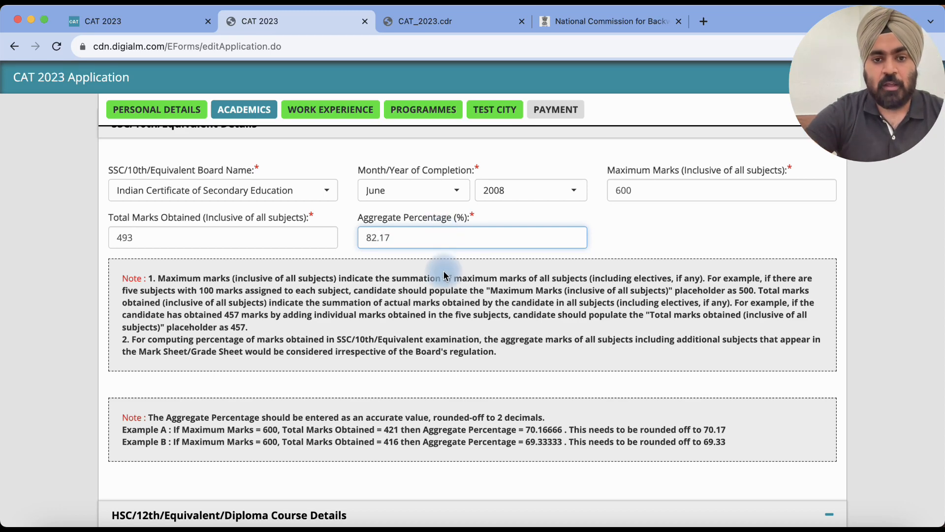
{"action": "scroll", "coordinate": [443, 275], "scroll_direction": "down", "scroll_amount": 5}
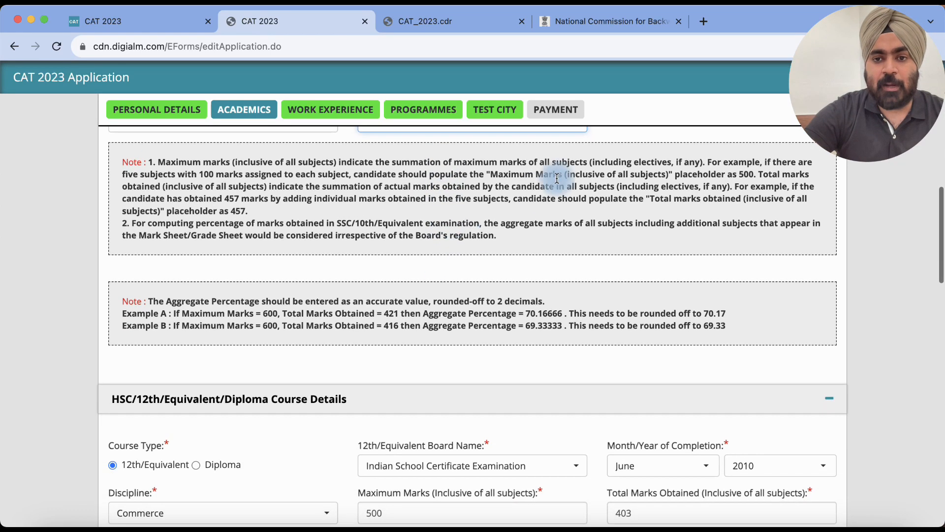
{"action": "left_click", "coordinate": [606, 136]}
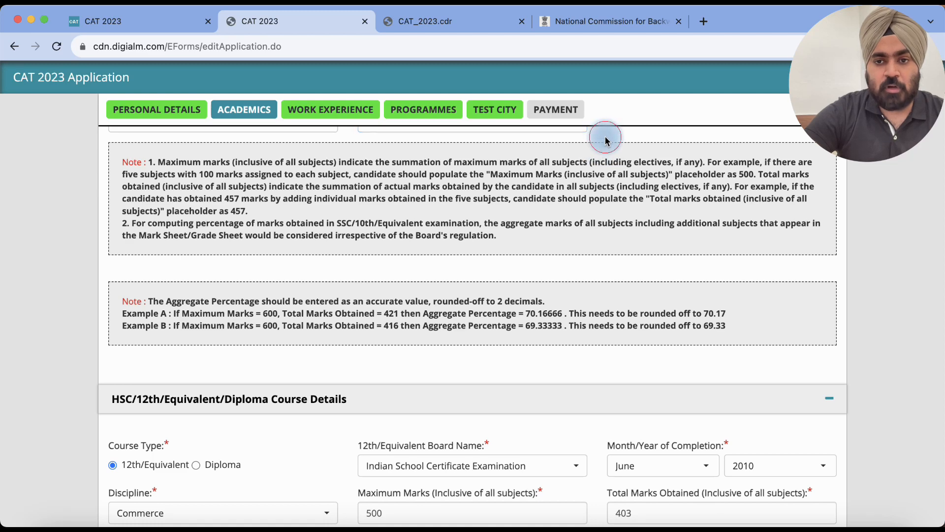
{"action": "scroll", "coordinate": [540, 290], "scroll_direction": "down", "scroll_amount": 4}
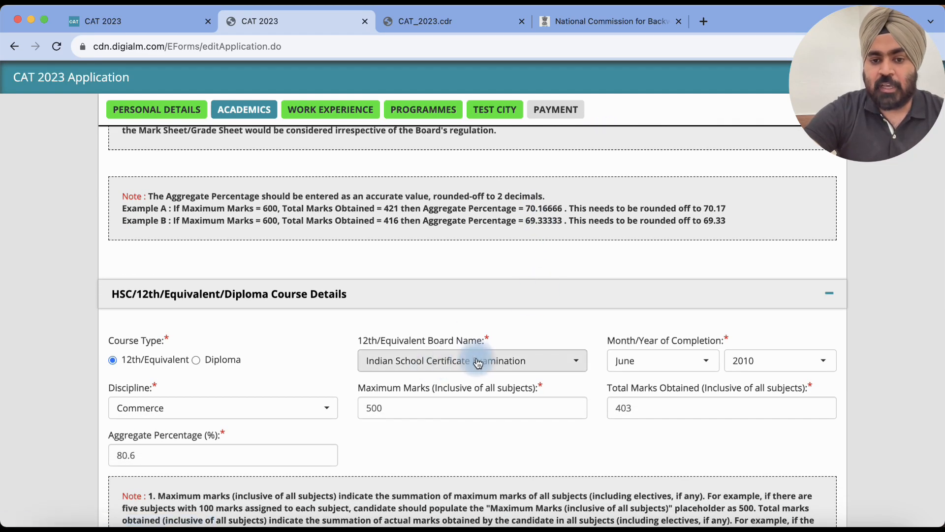
{"action": "scroll", "coordinate": [482, 317], "scroll_direction": "down", "scroll_amount": 1}
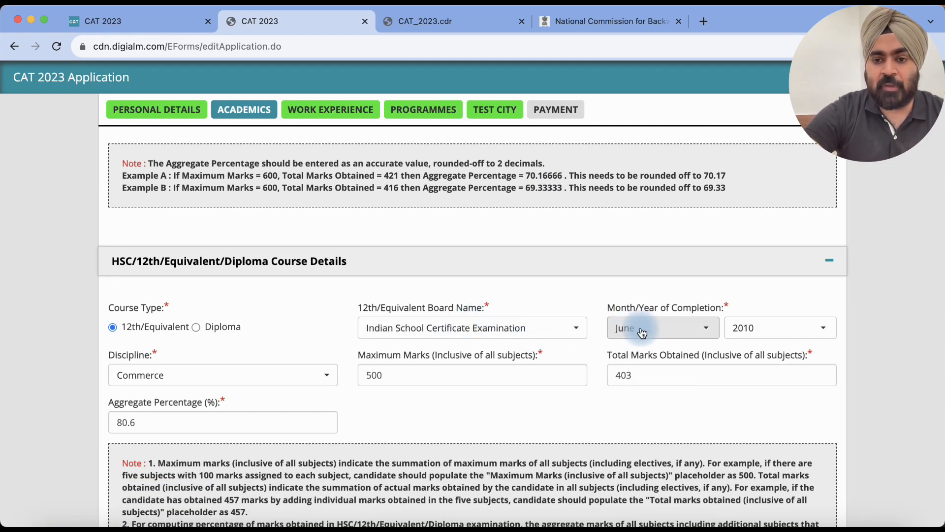
{"action": "scroll", "coordinate": [545, 280], "scroll_direction": "down", "scroll_amount": 1}
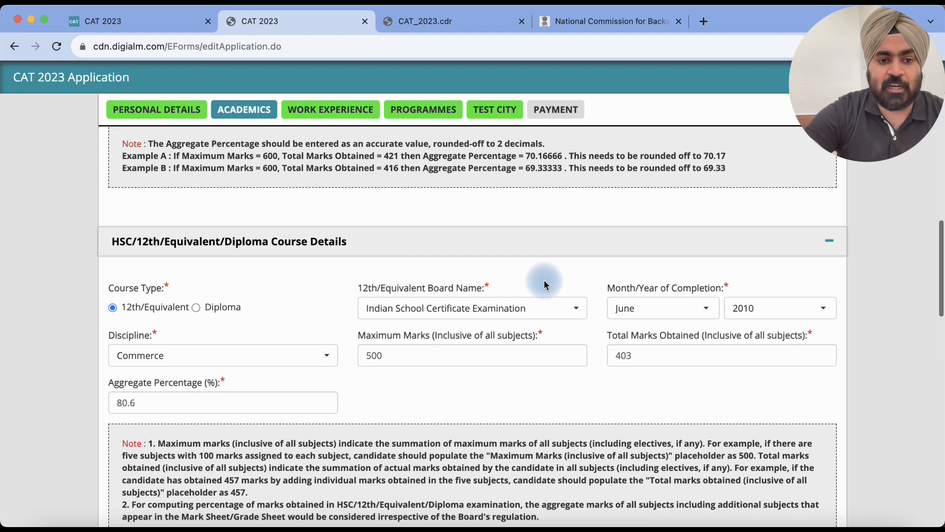
{"action": "left_click", "coordinate": [299, 358]}
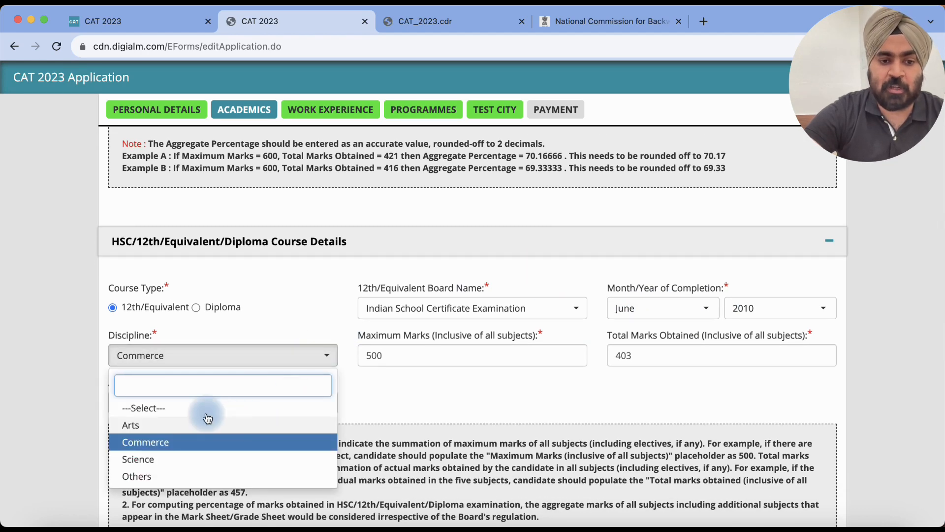
{"action": "left_click", "coordinate": [167, 444]}
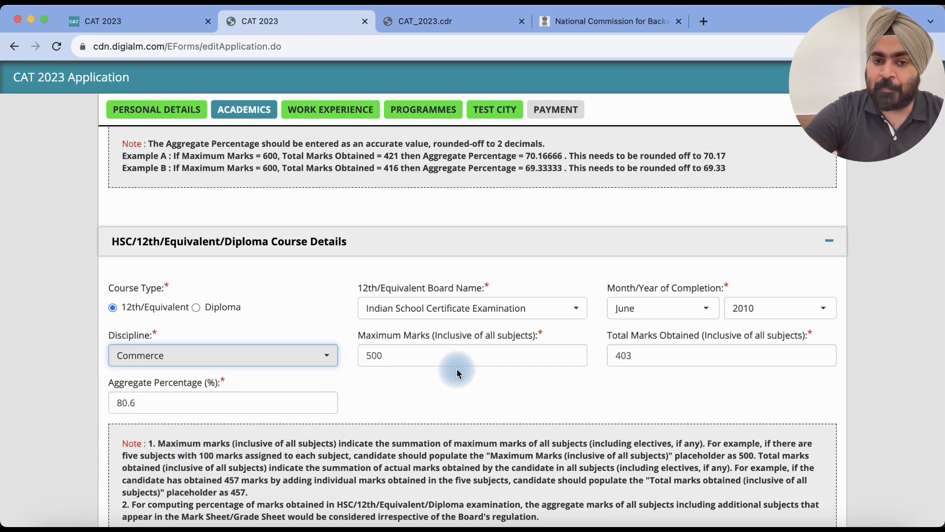
{"action": "scroll", "coordinate": [456, 369], "scroll_direction": "down", "scroll_amount": 2}
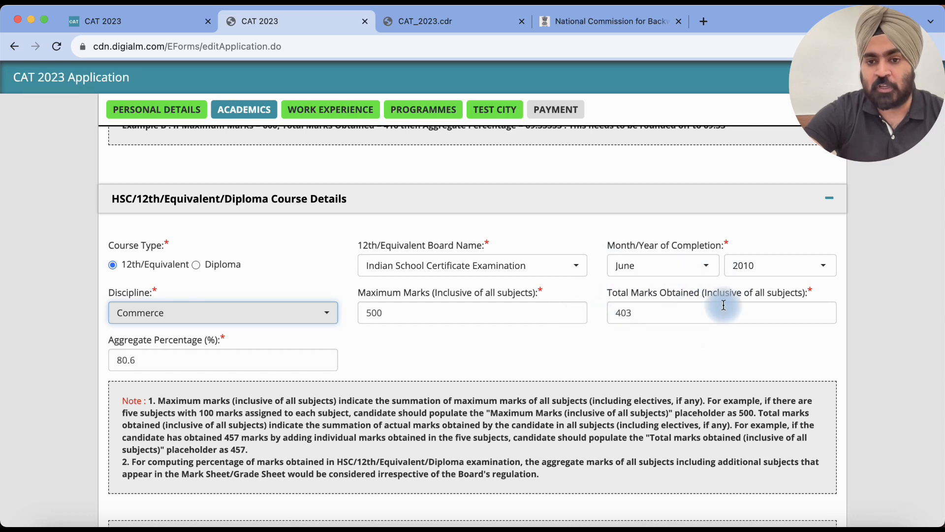
{"action": "scroll", "coordinate": [452, 320], "scroll_direction": "down", "scroll_amount": 1}
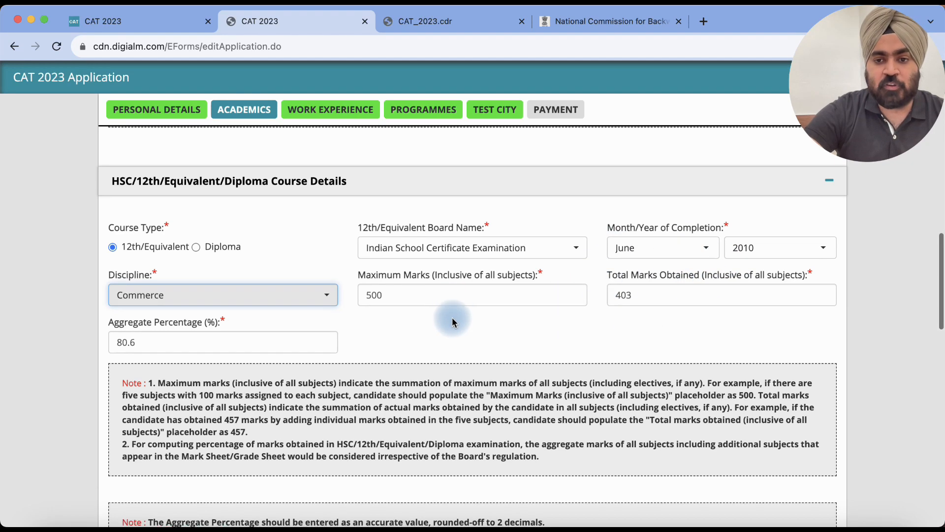
{"action": "scroll", "coordinate": [453, 320], "scroll_direction": "down", "scroll_amount": 1}
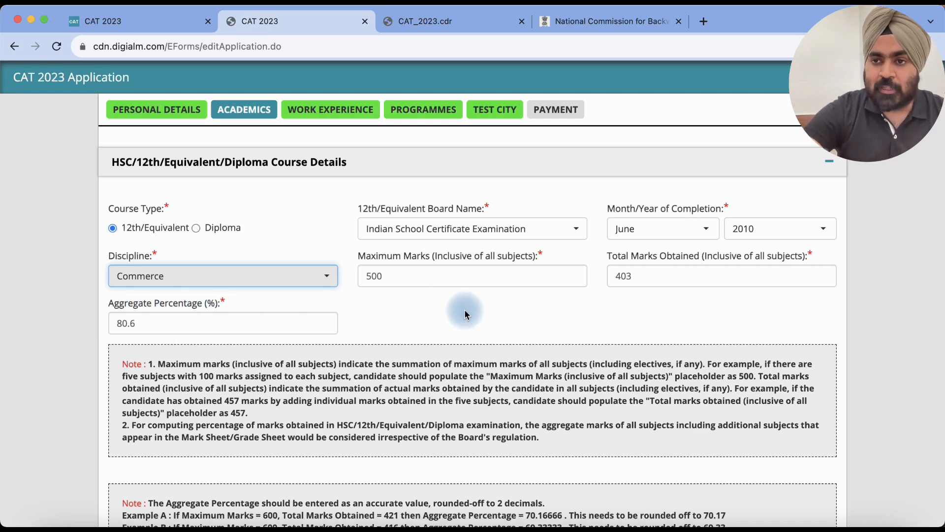
{"action": "scroll", "coordinate": [464, 310], "scroll_direction": "down", "scroll_amount": 1}
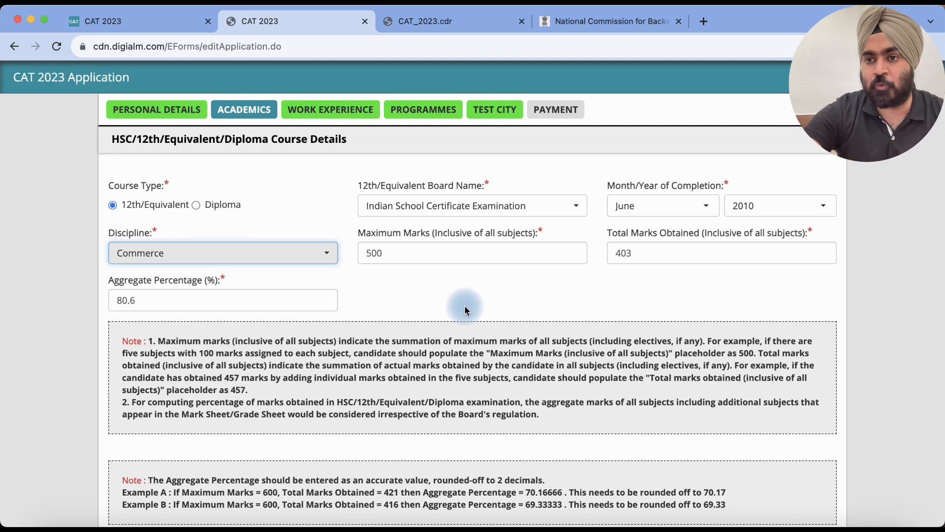
{"action": "scroll", "coordinate": [465, 310], "scroll_direction": "down", "scroll_amount": 4}
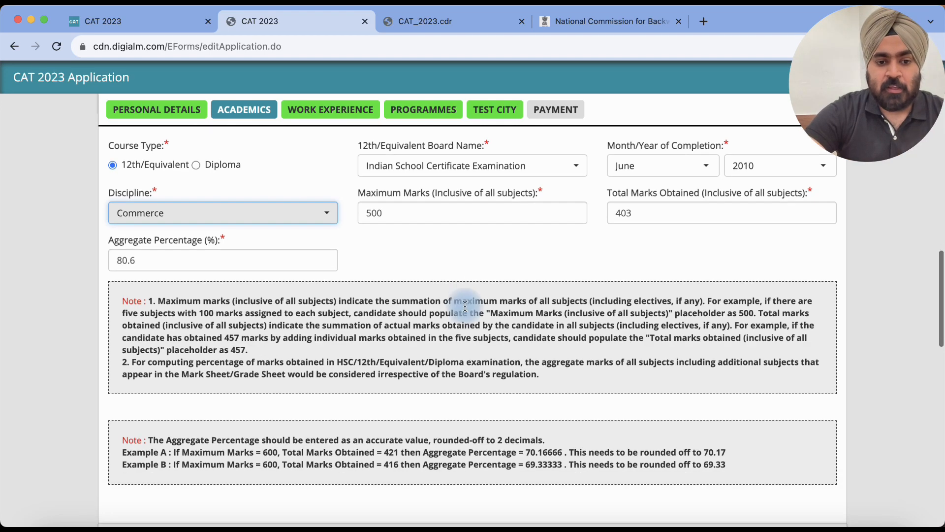
{"action": "scroll", "coordinate": [465, 310], "scroll_direction": "down", "scroll_amount": 14}
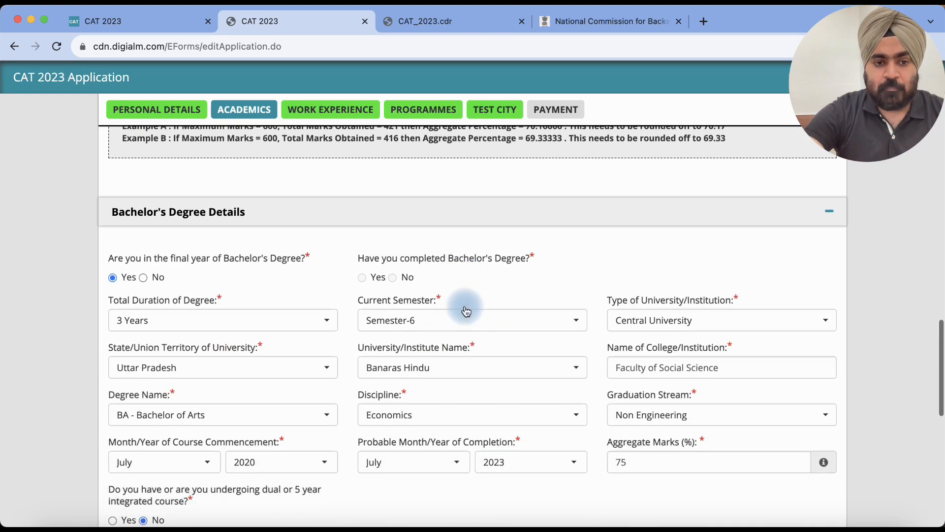
{"action": "scroll", "coordinate": [464, 310], "scroll_direction": "down", "scroll_amount": 1}
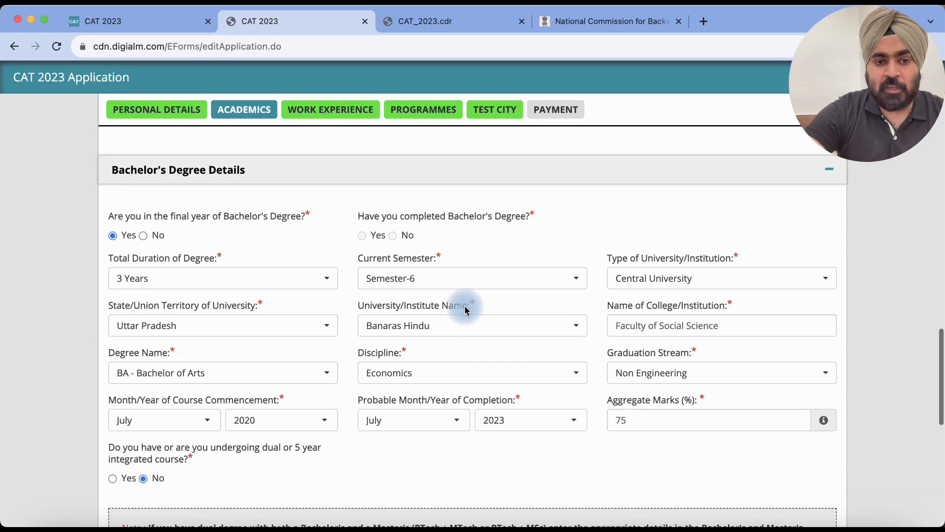
{"action": "scroll", "coordinate": [463, 311], "scroll_direction": "down", "scroll_amount": 1}
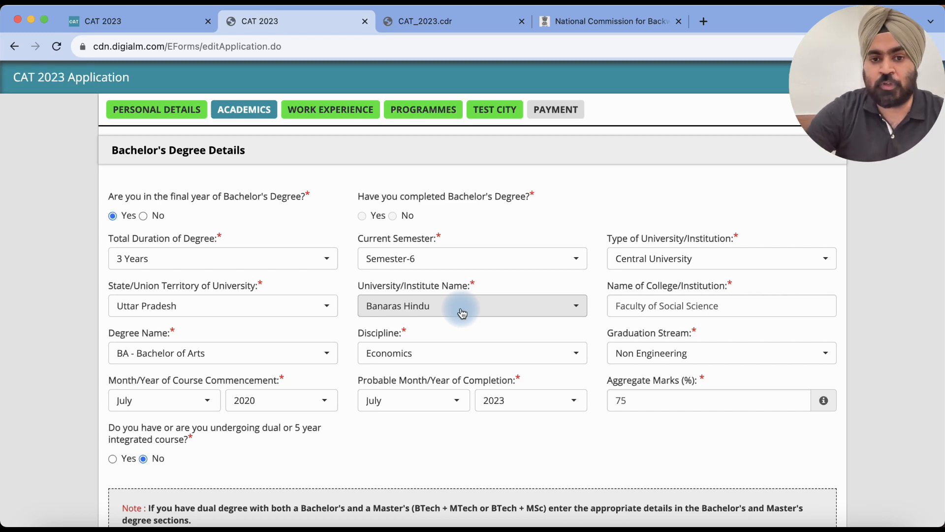
{"action": "scroll", "coordinate": [462, 313], "scroll_direction": "down", "scroll_amount": 2}
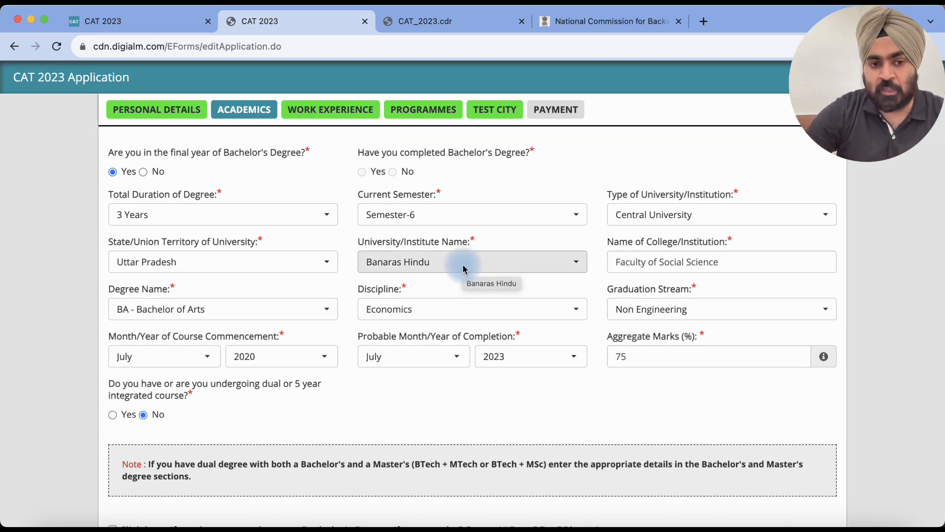
{"action": "scroll", "coordinate": [235, 399], "scroll_direction": "down", "scroll_amount": 1}
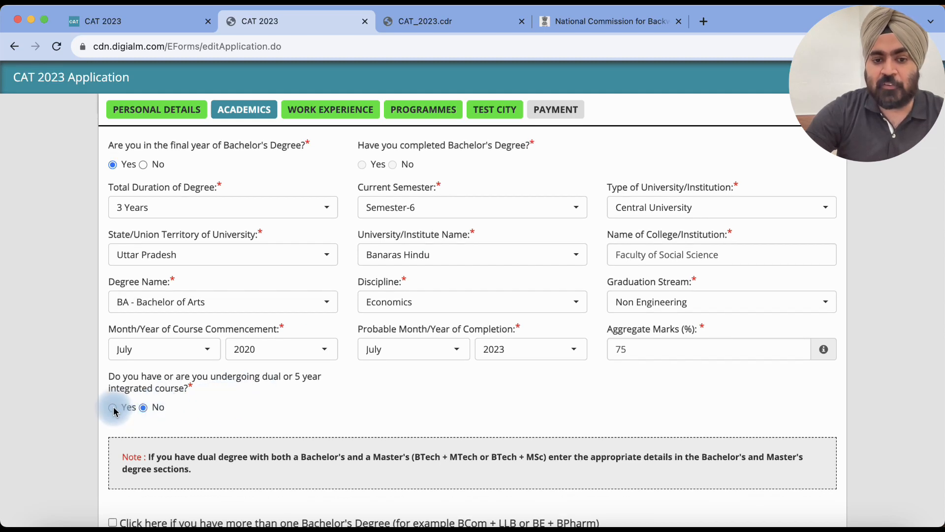
{"action": "scroll", "coordinate": [270, 404], "scroll_direction": "down", "scroll_amount": 1}
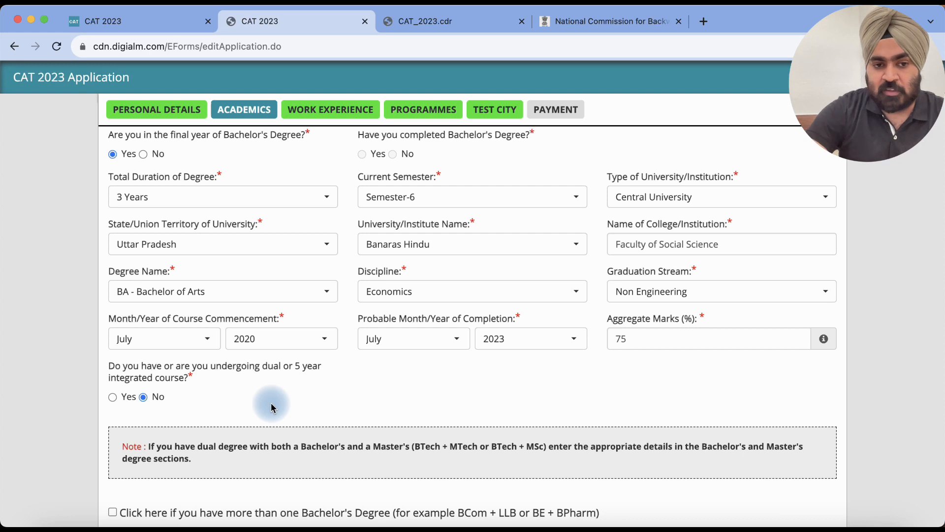
{"action": "scroll", "coordinate": [317, 329], "scroll_direction": "down", "scroll_amount": 1}
{"action": "scroll", "coordinate": [315, 329], "scroll_direction": "up", "scroll_amount": 1}
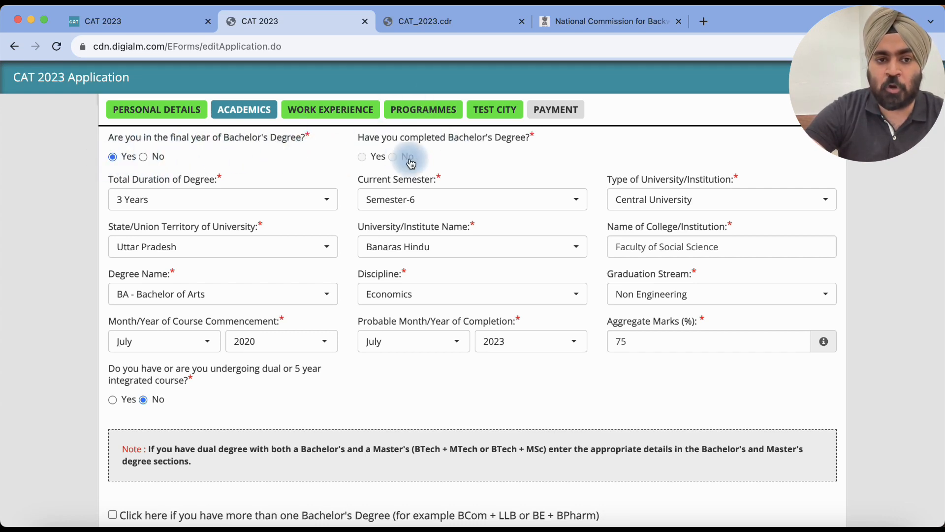
{"action": "scroll", "coordinate": [261, 164], "scroll_direction": "down", "scroll_amount": 1}
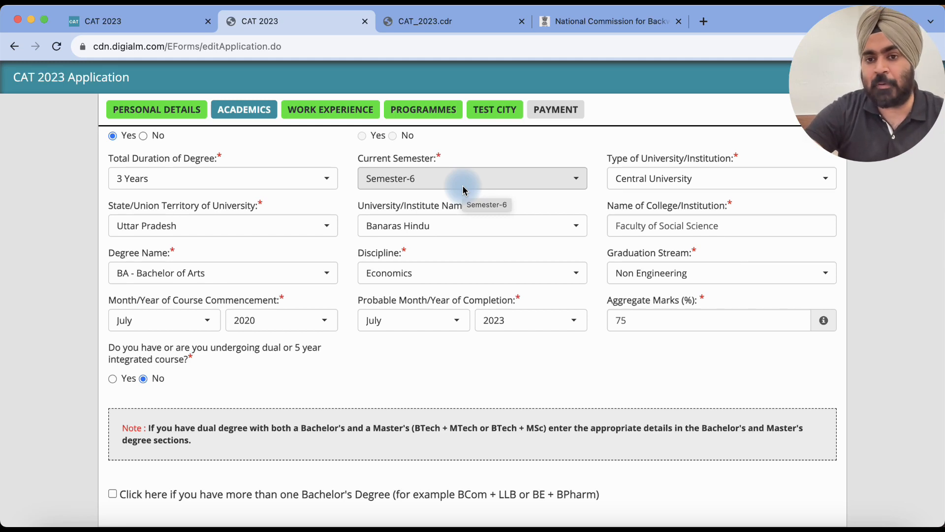
{"action": "left_click", "coordinate": [662, 179]}
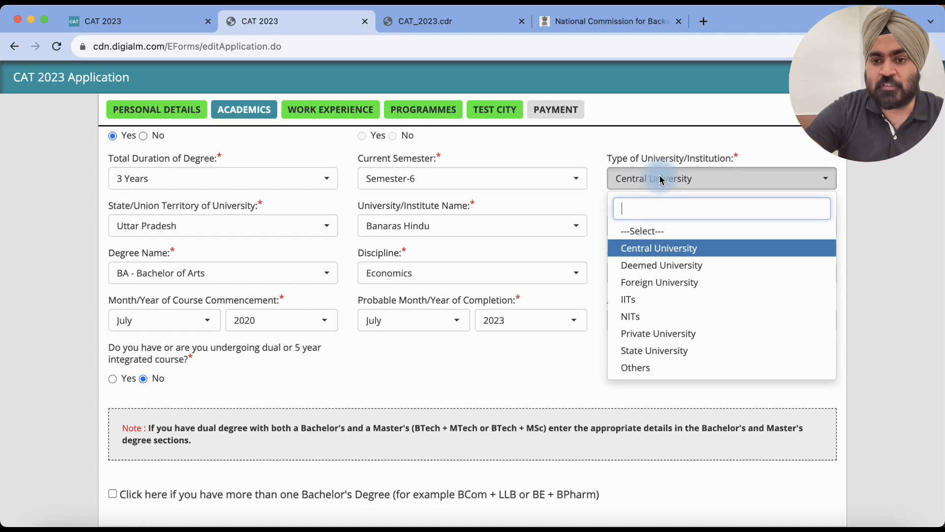
{"action": "scroll", "coordinate": [664, 294], "scroll_direction": "down", "scroll_amount": 1}
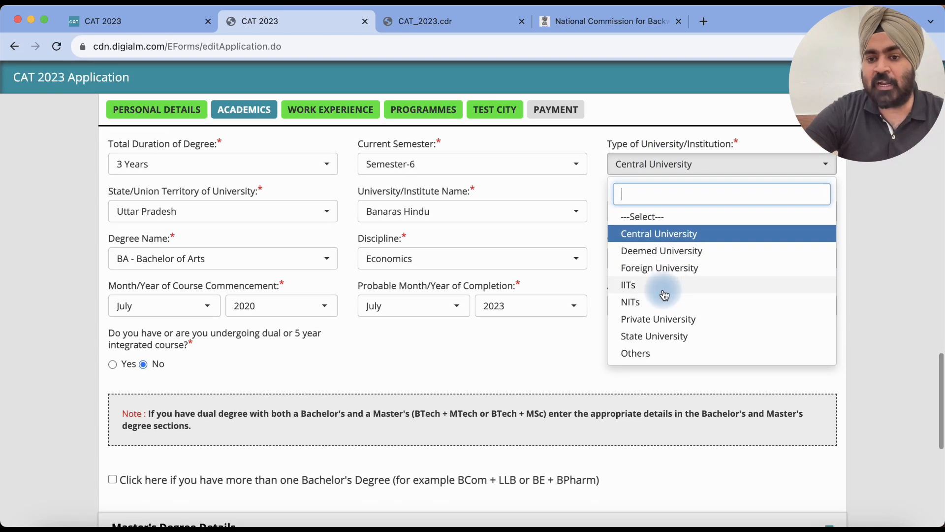
{"action": "left_click", "coordinate": [675, 233]}
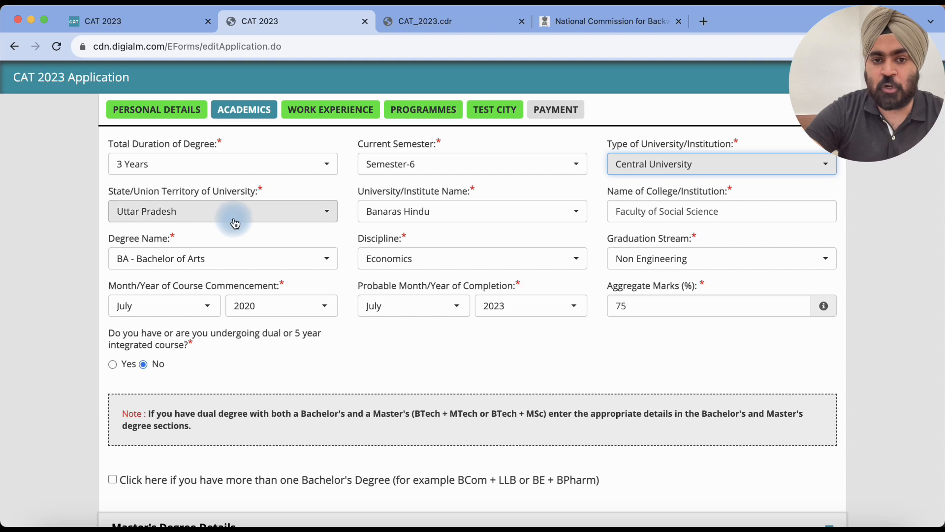
{"action": "left_click", "coordinate": [439, 217]}
{"action": "scroll", "coordinate": [430, 386], "scroll_direction": "down", "scroll_amount": 8}
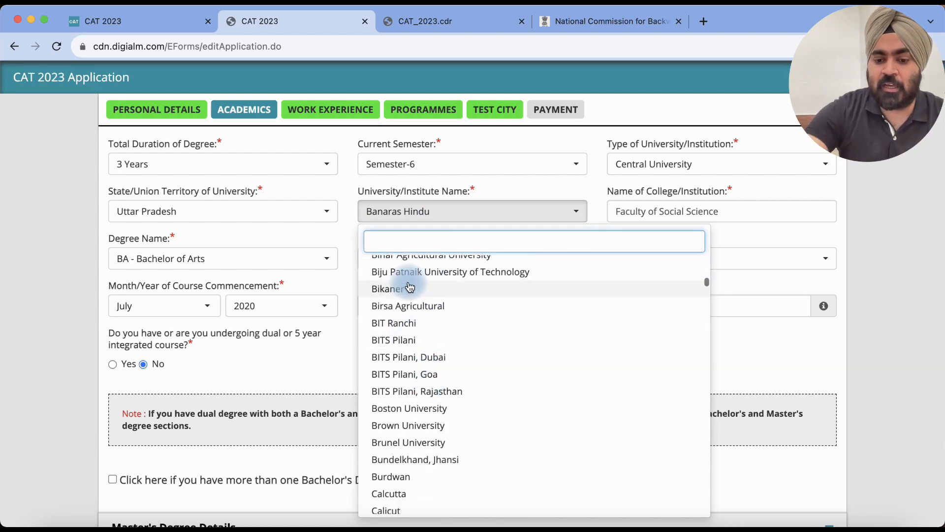
{"action": "type", "text": "oth"}
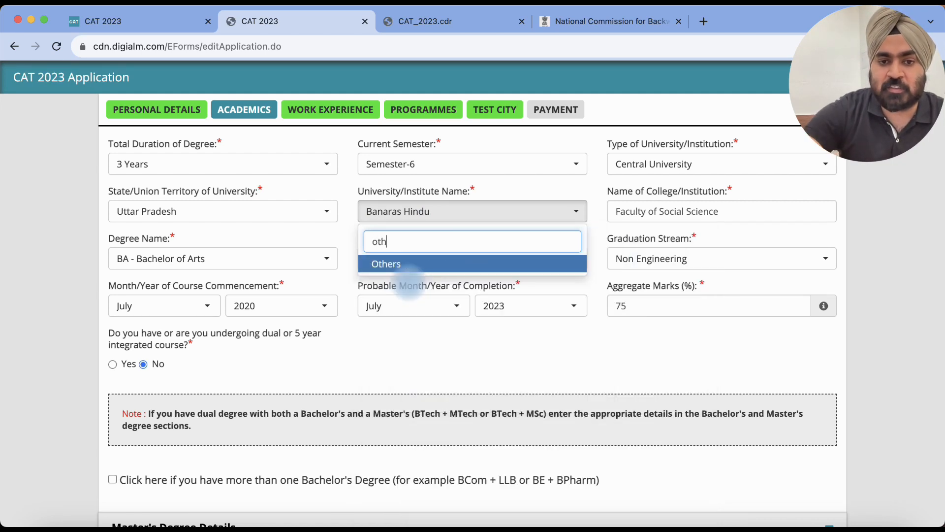
{"action": "double_click", "coordinate": [406, 240]}
{"action": "left_click", "coordinate": [399, 266]}
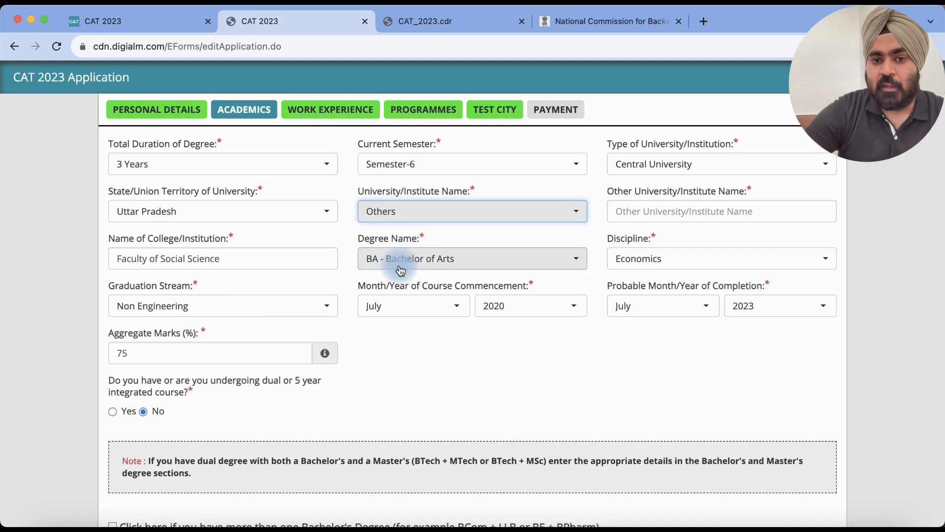
{"action": "left_click", "coordinate": [645, 211]}
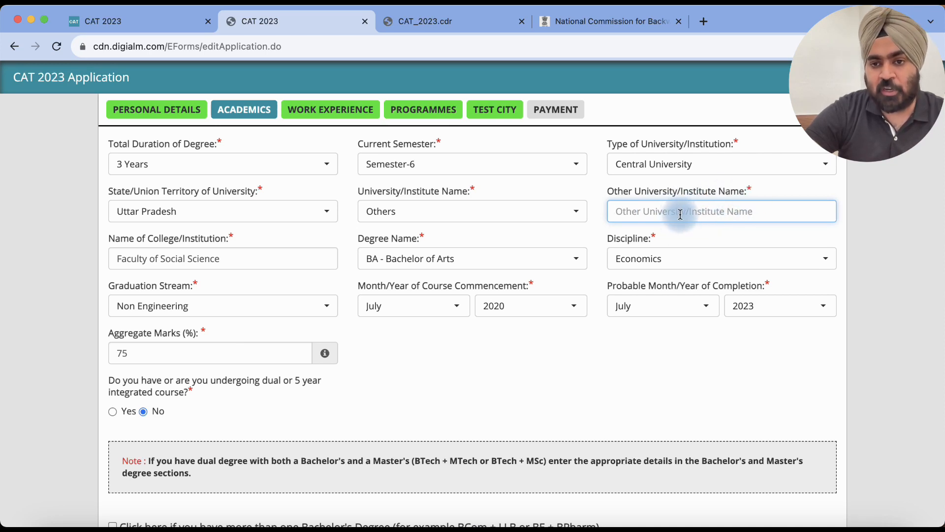
{"action": "type", "text": "o"}
{"action": "key", "text": "BackSpace"}
{"action": "type", "text": "gh"}
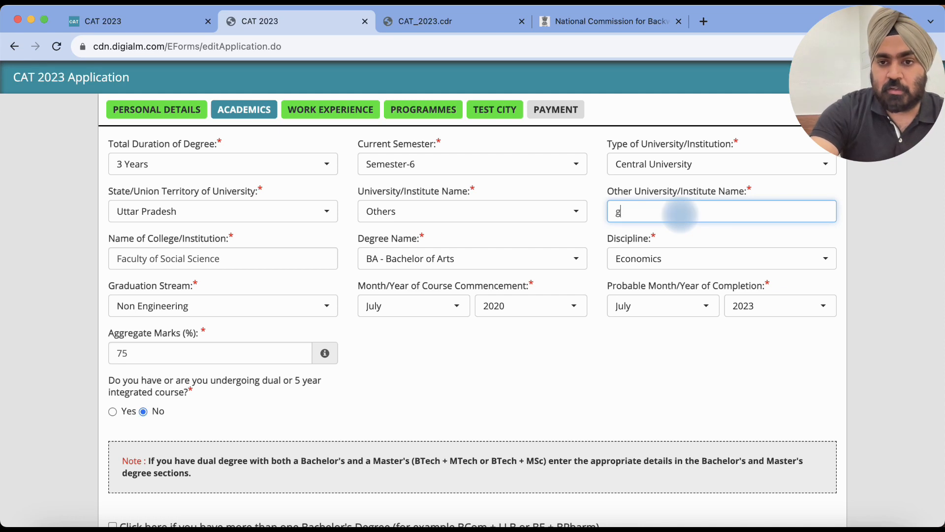
{"action": "key", "text": "BackSpace"}
{"action": "key", "text": "BackSpace"}
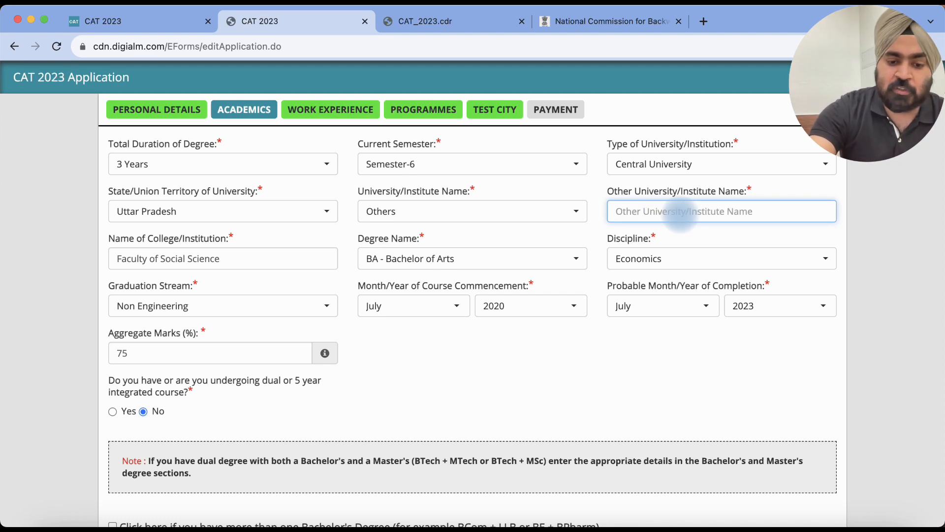
{"action": "type", "text": "ddu"}
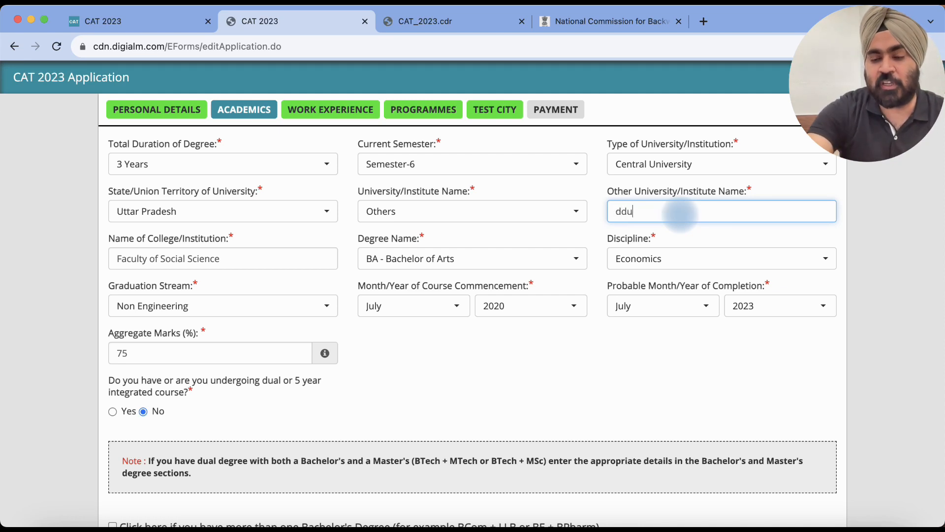
{"action": "double_click", "coordinate": [680, 207]}
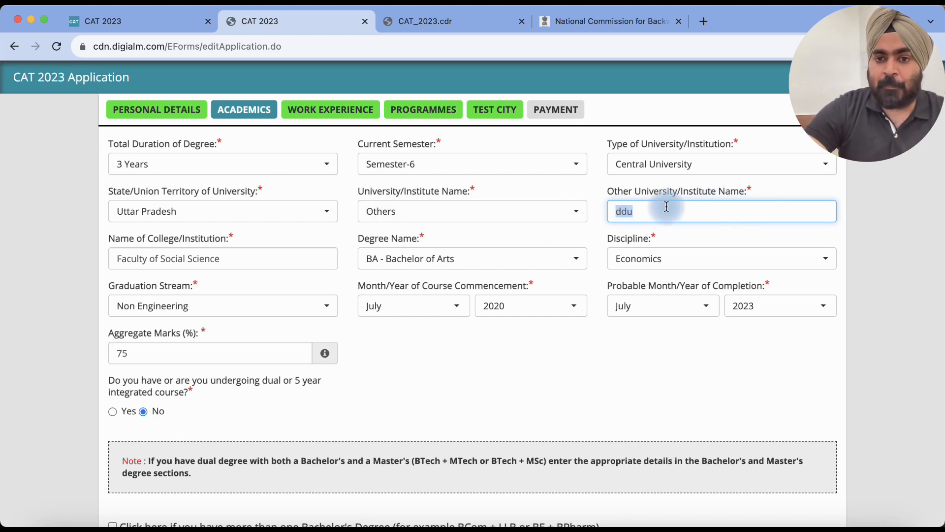
{"action": "left_click", "coordinate": [526, 209]}
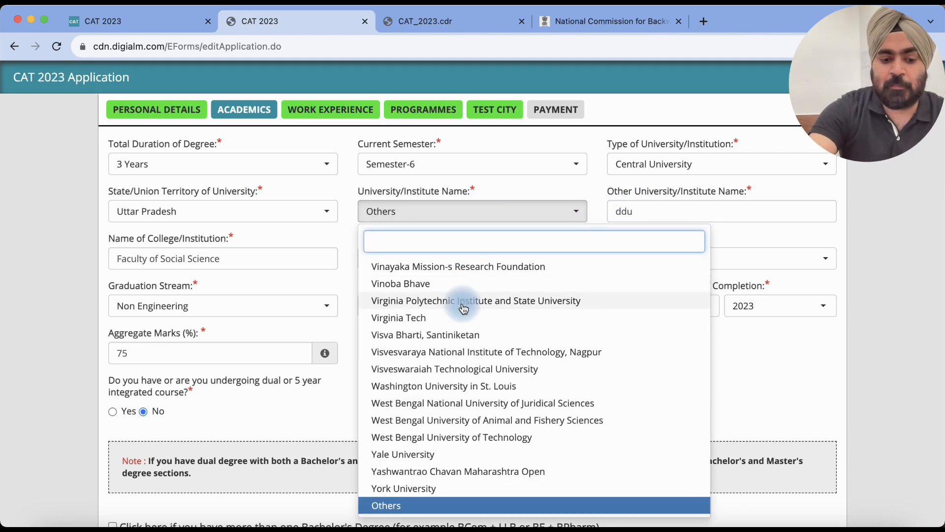
{"action": "type", "text": "ba"}
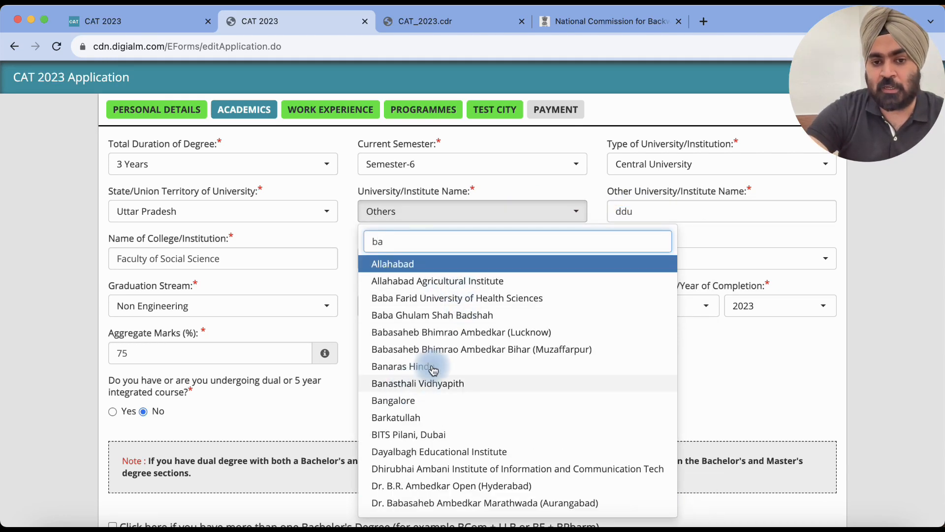
{"action": "type", "text": "n"}
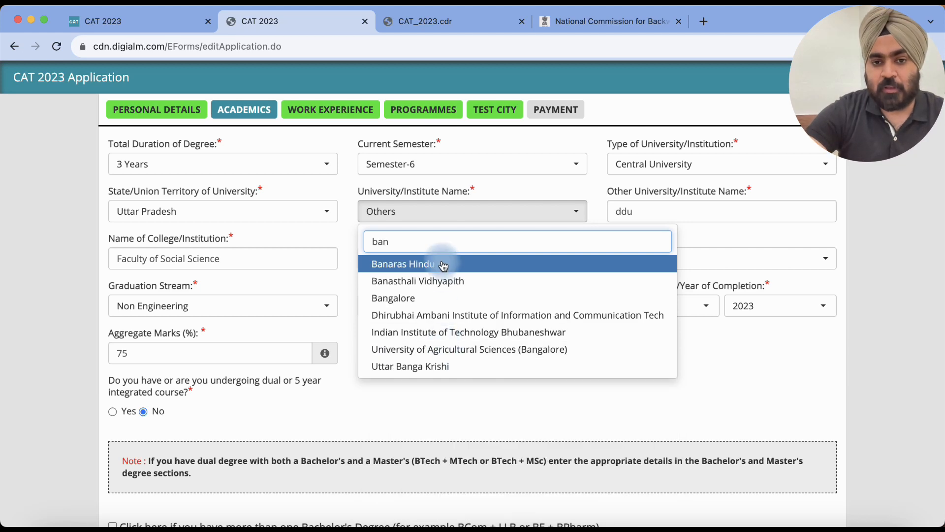
{"action": "left_click", "coordinate": [413, 264]}
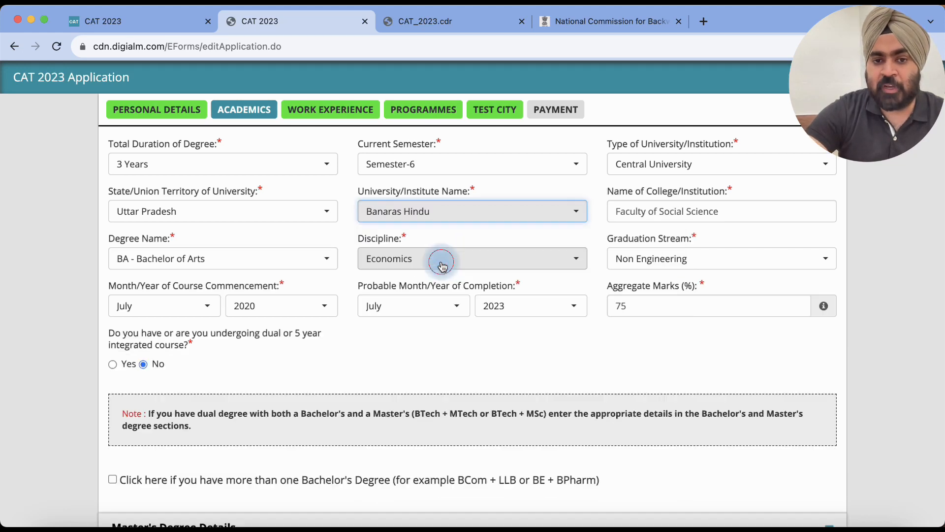
{"action": "left_click", "coordinate": [654, 212]}
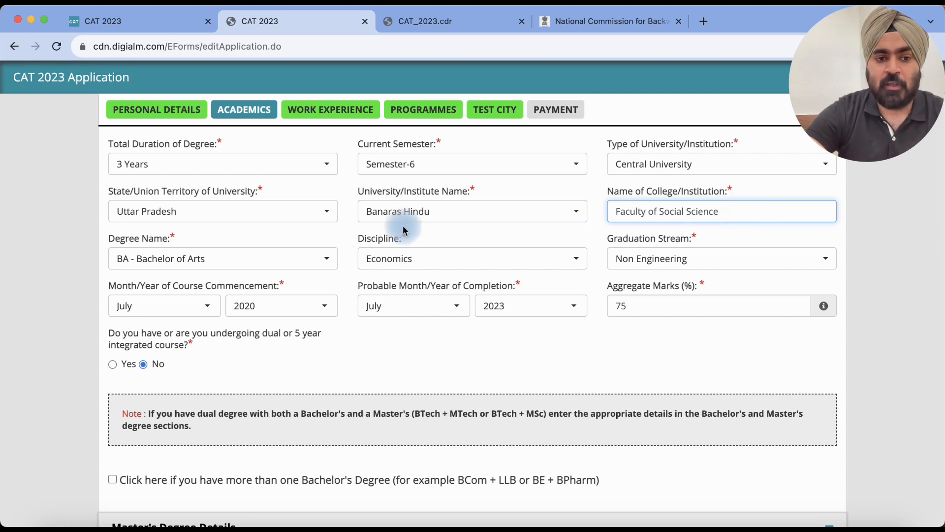
Step: Browse the Degree Name list keeping BA - Bachelor of Arts, and bring up the Discipline list
{"action": "scroll", "coordinate": [374, 237], "scroll_direction": "down", "scroll_amount": 1}
{"action": "left_click", "coordinate": [292, 230]}
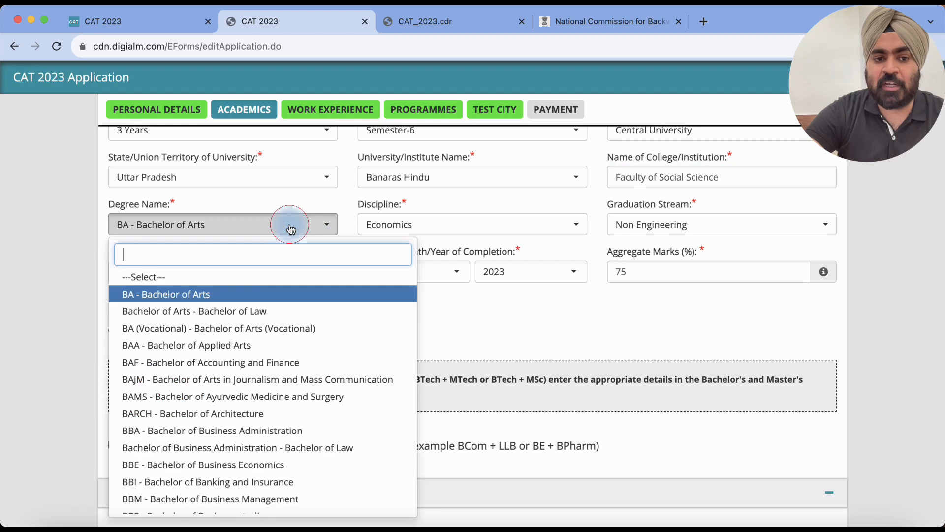
{"action": "scroll", "coordinate": [254, 425], "scroll_direction": "down", "scroll_amount": 5}
{"action": "scroll", "coordinate": [253, 425], "scroll_direction": "down", "scroll_amount": 5}
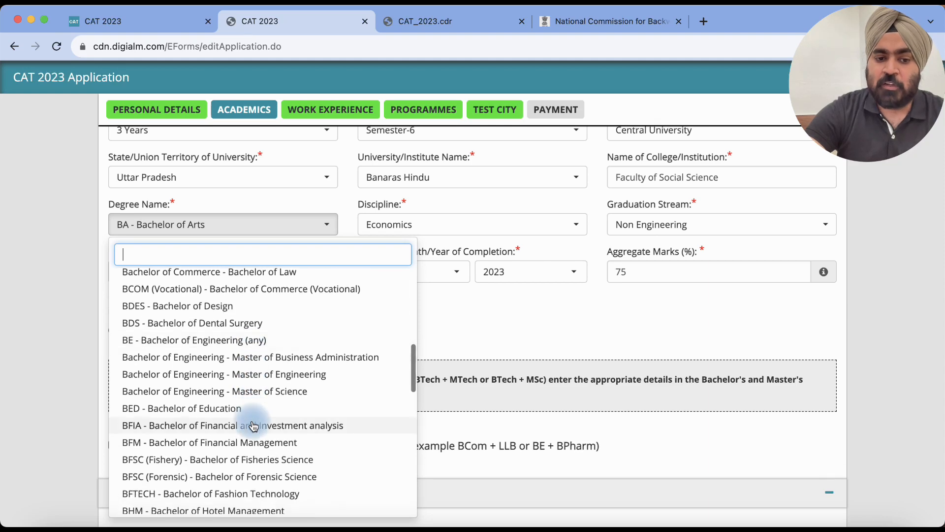
{"action": "scroll", "coordinate": [254, 425], "scroll_direction": "down", "scroll_amount": 5}
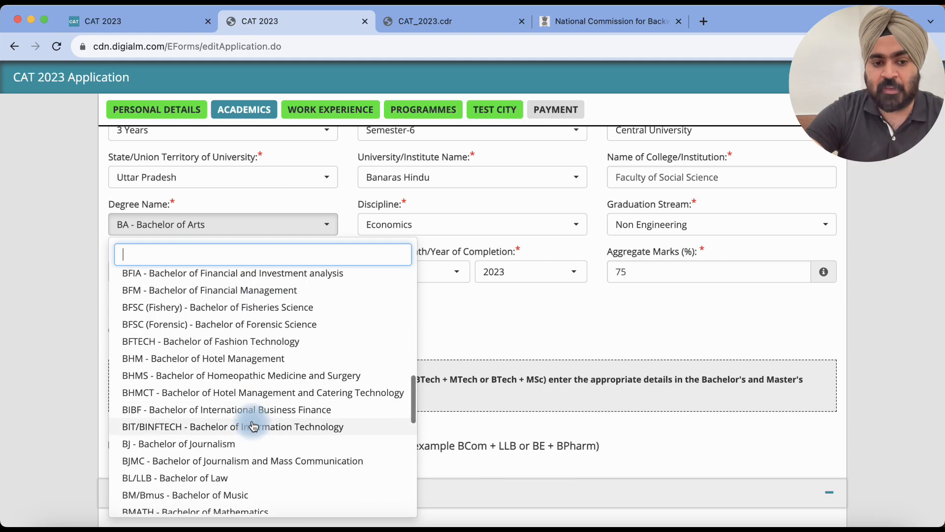
{"action": "scroll", "coordinate": [254, 426], "scroll_direction": "down", "scroll_amount": 10}
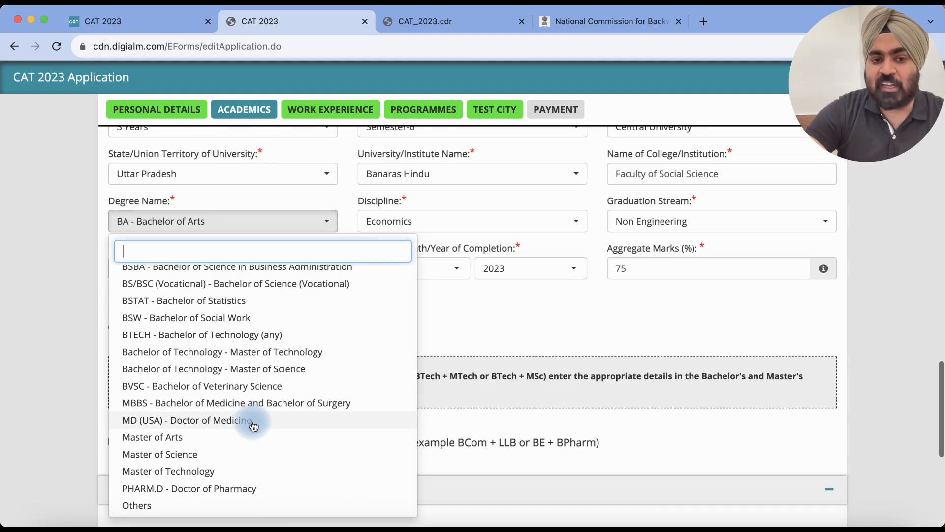
{"action": "scroll", "coordinate": [280, 290], "scroll_direction": "up", "scroll_amount": 6}
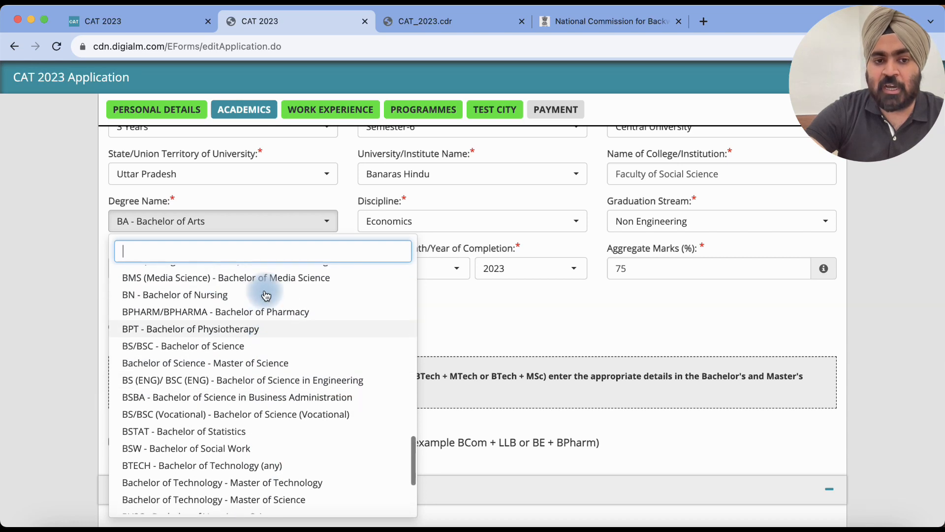
{"action": "scroll", "coordinate": [265, 293], "scroll_direction": "down", "scroll_amount": 6}
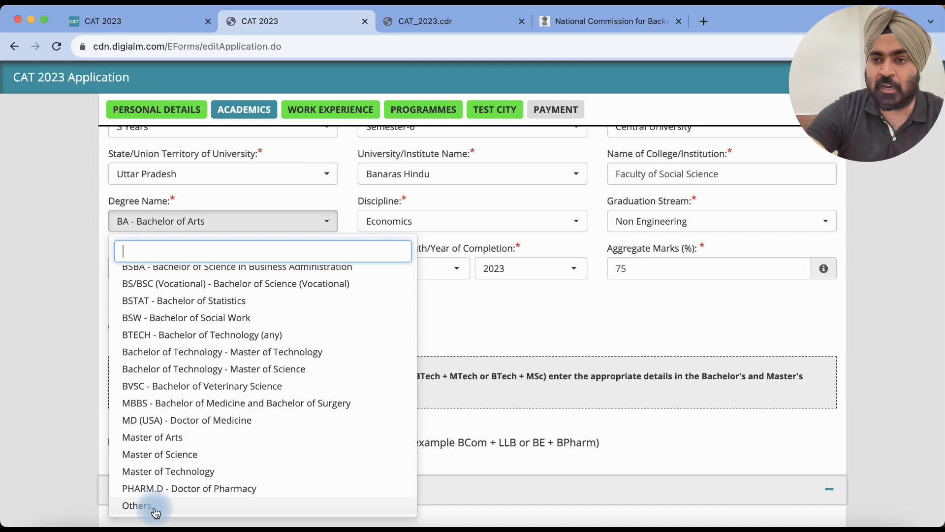
{"action": "left_click", "coordinate": [473, 220]}
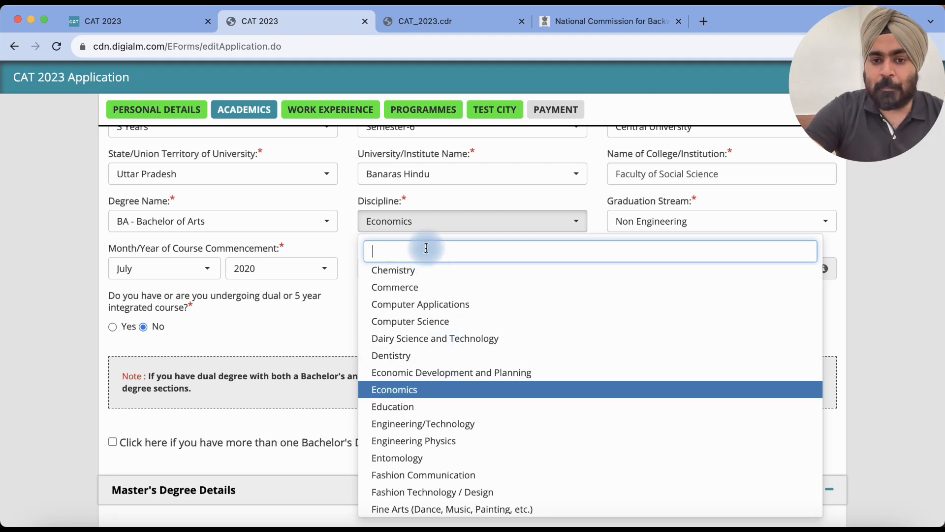
Step: Set the discipline to Others via an 'oth' search, then reopen and close the discipline list
{"action": "type", "text": "oth"}
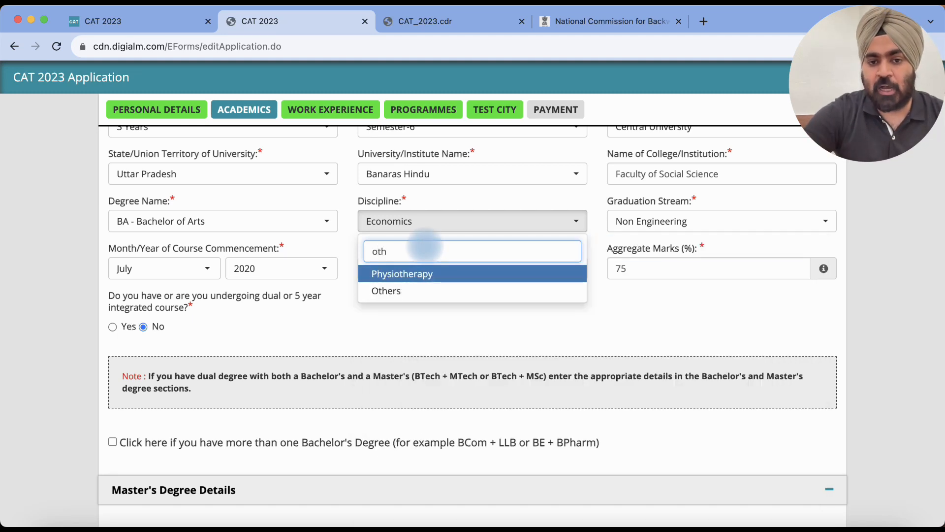
{"action": "left_click", "coordinate": [401, 291]}
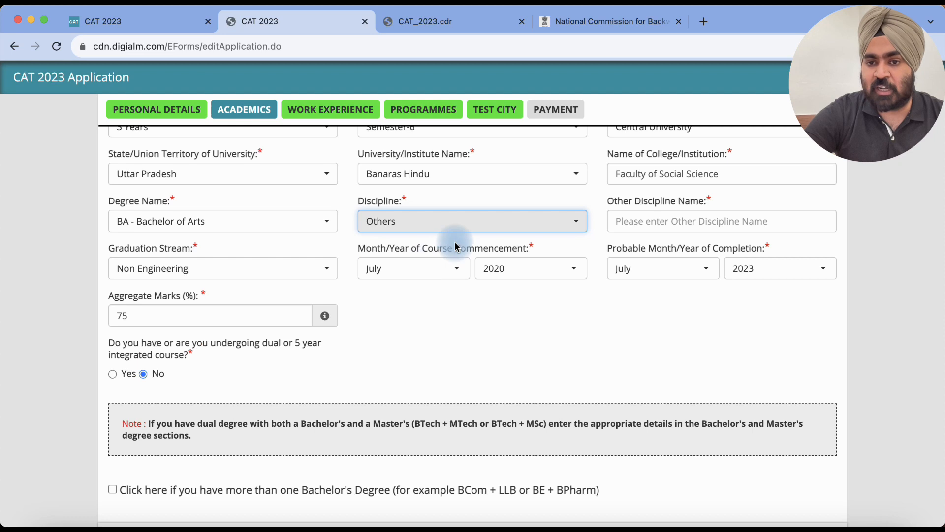
{"action": "left_click", "coordinate": [433, 228]}
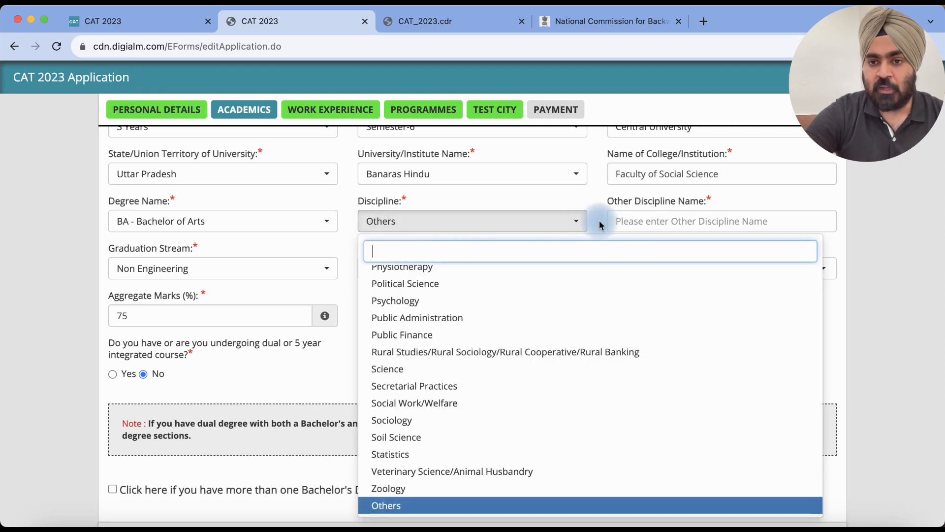
{"action": "left_click", "coordinate": [654, 219]}
{"action": "left_click", "coordinate": [510, 229]}
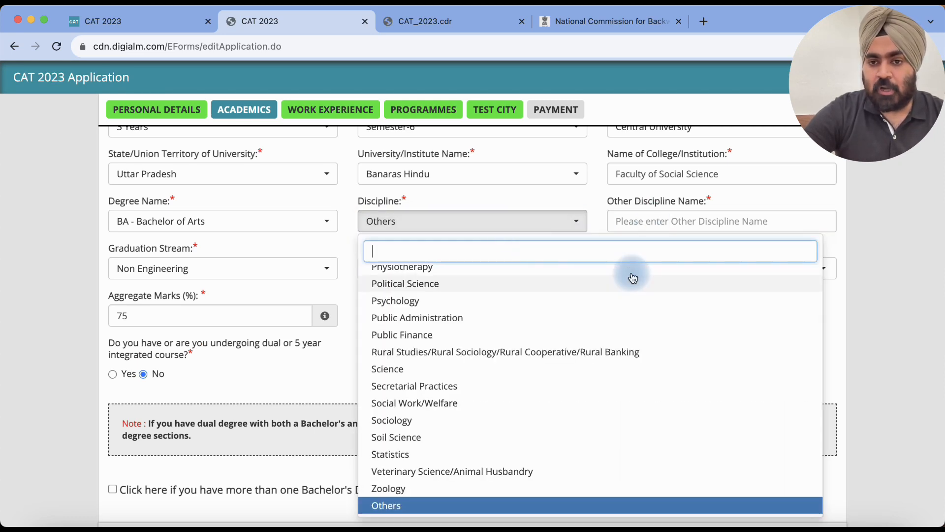
{"action": "left_click", "coordinate": [658, 222]}
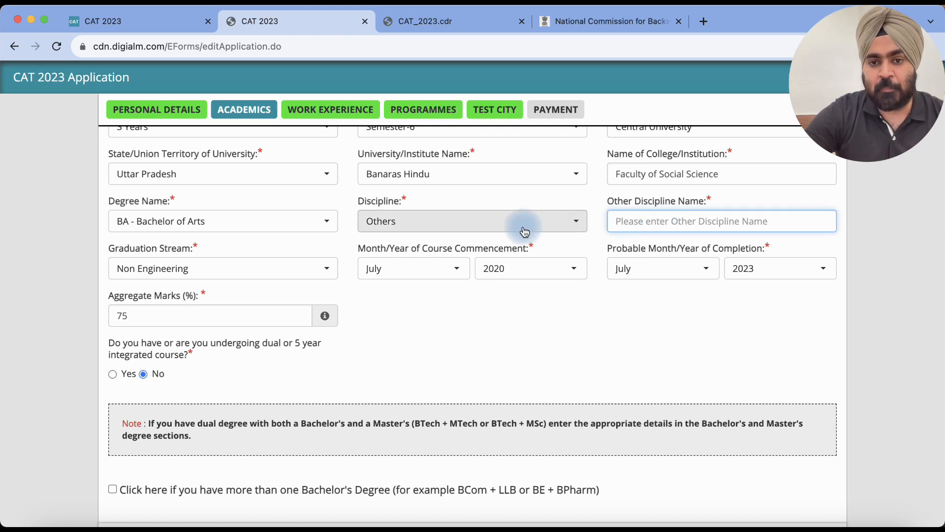
{"action": "left_click", "coordinate": [498, 224]}
Step: Switch the discipline back to Economics and keep Non Engineering as the graduation stream
{"action": "type", "text": "ec"}
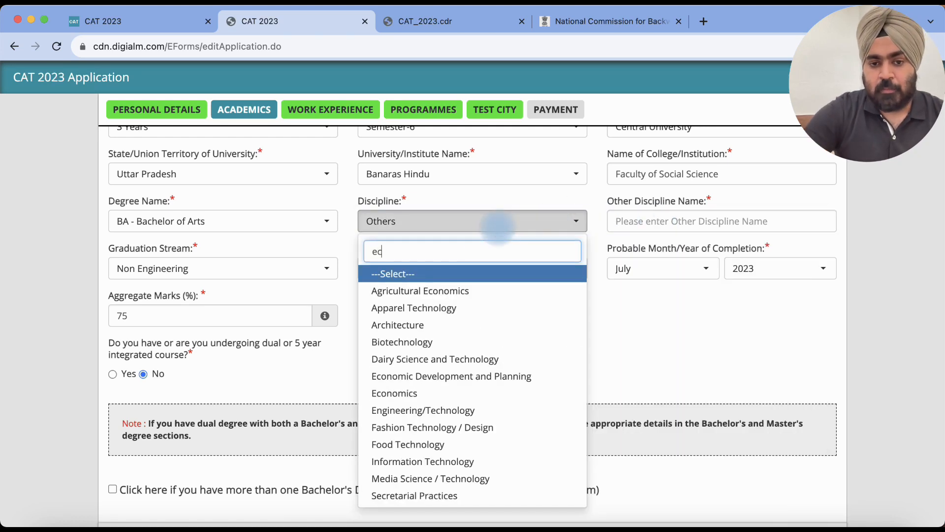
{"action": "left_click", "coordinate": [415, 396]}
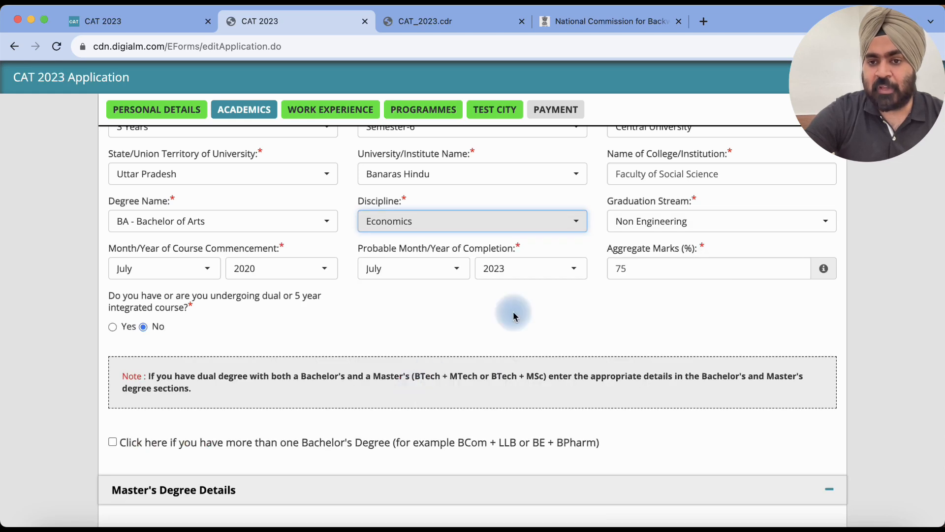
{"action": "left_click", "coordinate": [650, 224]}
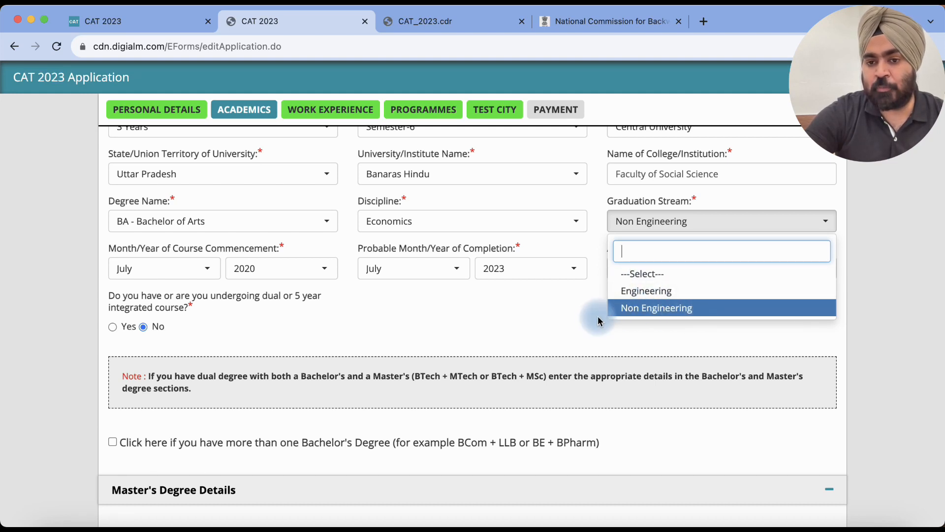
{"action": "left_click", "coordinate": [650, 223]}
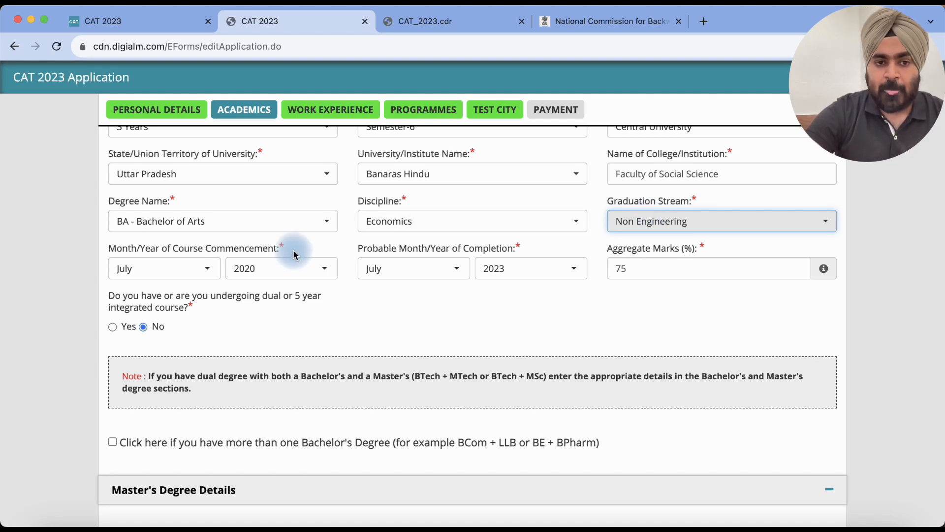
{"action": "scroll", "coordinate": [315, 249], "scroll_direction": "down", "scroll_amount": 1}
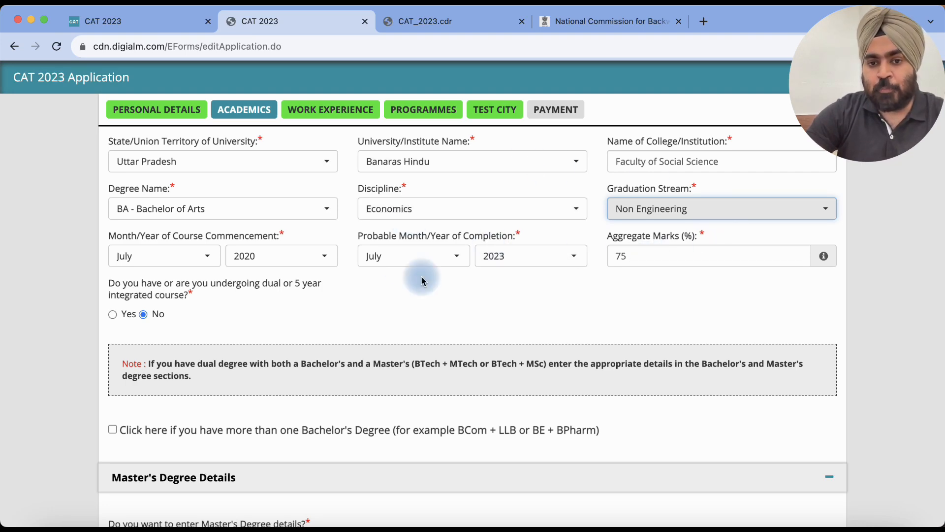
Step: Mark the Bachelor's degree as not final year but completed, with a 3 Years duration
{"action": "scroll", "coordinate": [528, 219], "scroll_direction": "up", "scroll_amount": 2}
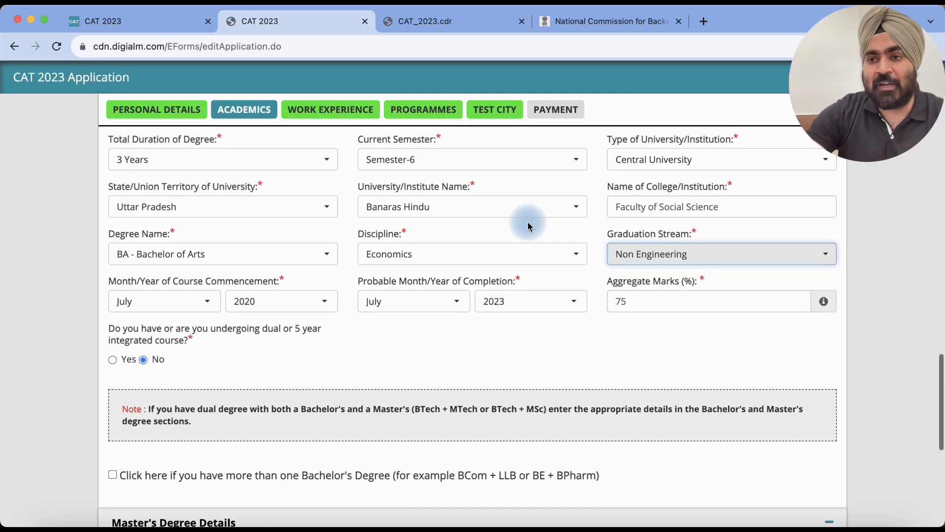
{"action": "scroll", "coordinate": [527, 225], "scroll_direction": "up", "scroll_amount": 5}
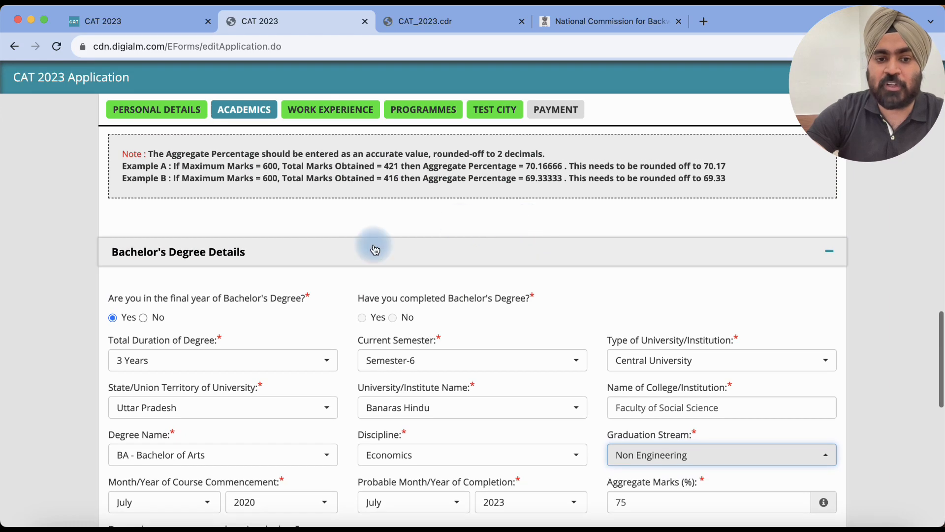
{"action": "scroll", "coordinate": [359, 254], "scroll_direction": "down", "scroll_amount": 2}
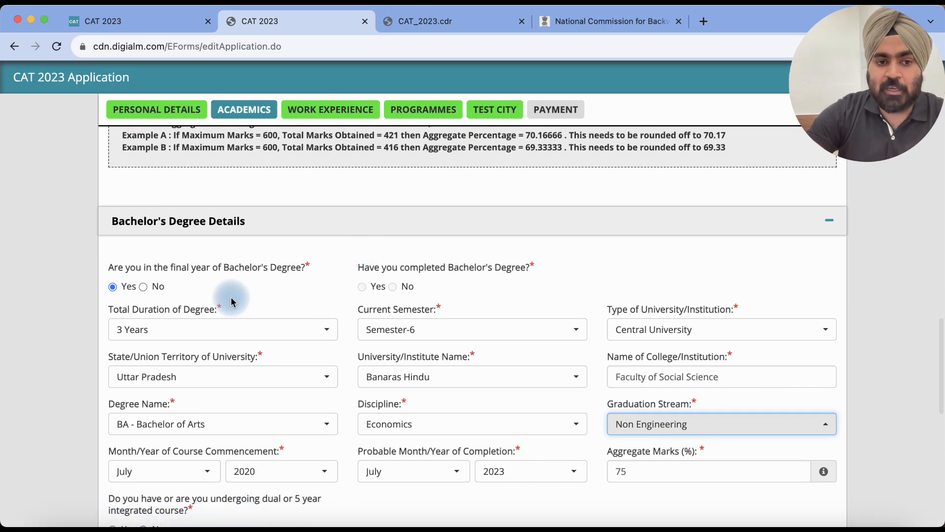
{"action": "left_click", "coordinate": [146, 290]}
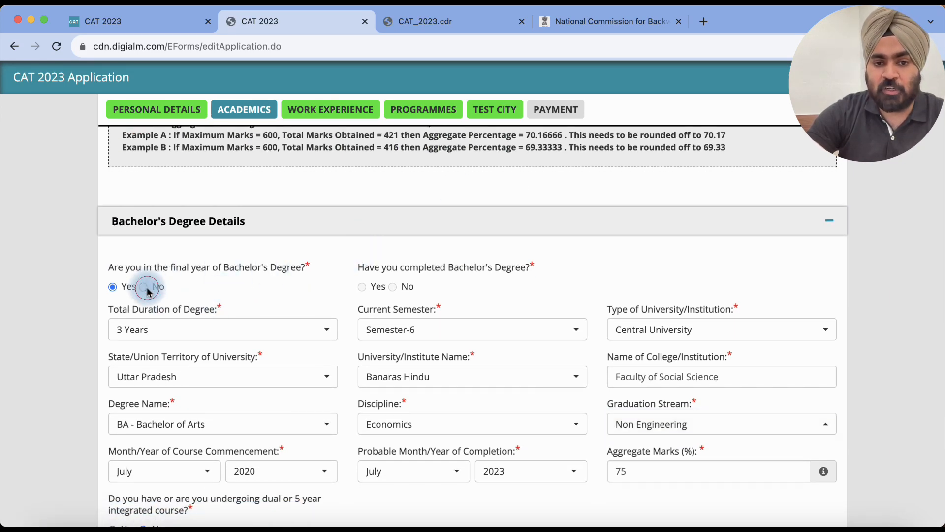
{"action": "scroll", "coordinate": [304, 245], "scroll_direction": "down", "scroll_amount": 1}
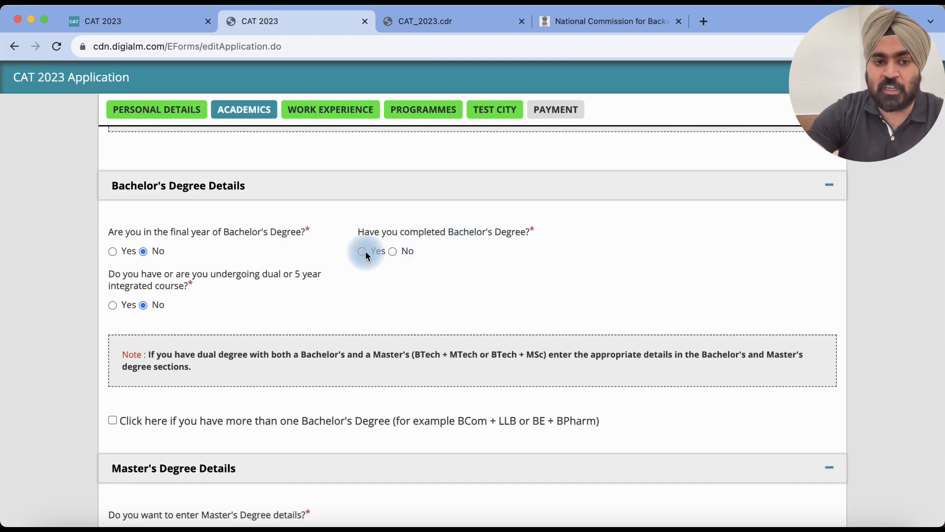
{"action": "left_click", "coordinate": [365, 251]}
{"action": "scroll", "coordinate": [296, 261], "scroll_direction": "down", "scroll_amount": 1}
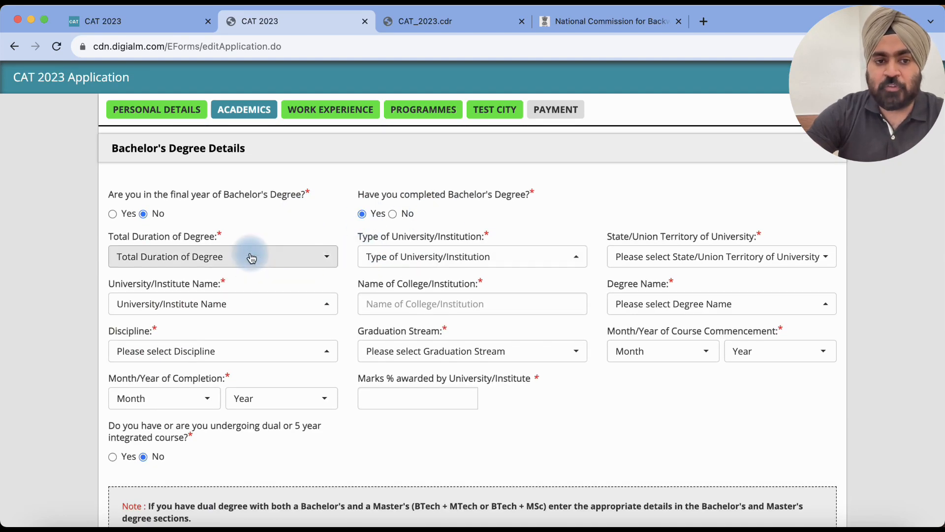
{"action": "left_click", "coordinate": [250, 254]}
{"action": "left_click", "coordinate": [162, 343]}
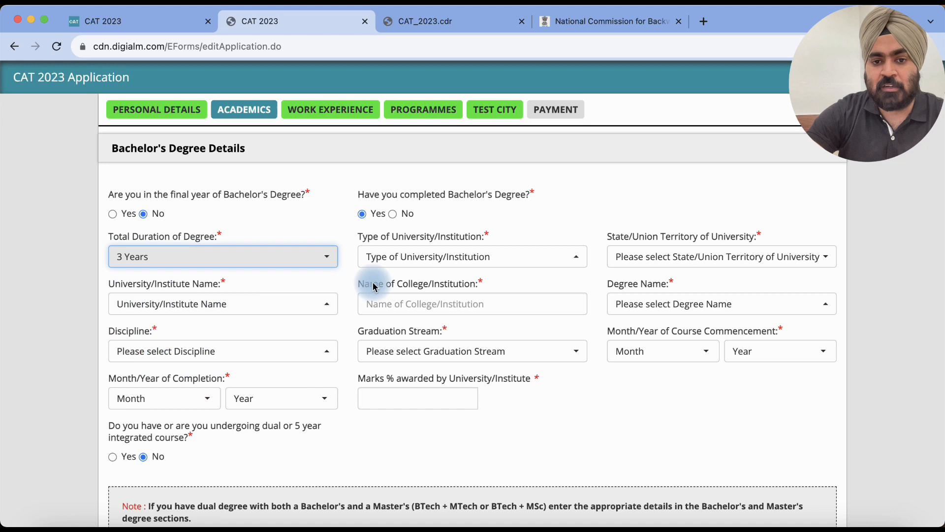
Step: Set the university type to Central University and the university's state to Uttarakhand
{"action": "left_click", "coordinate": [410, 266]}
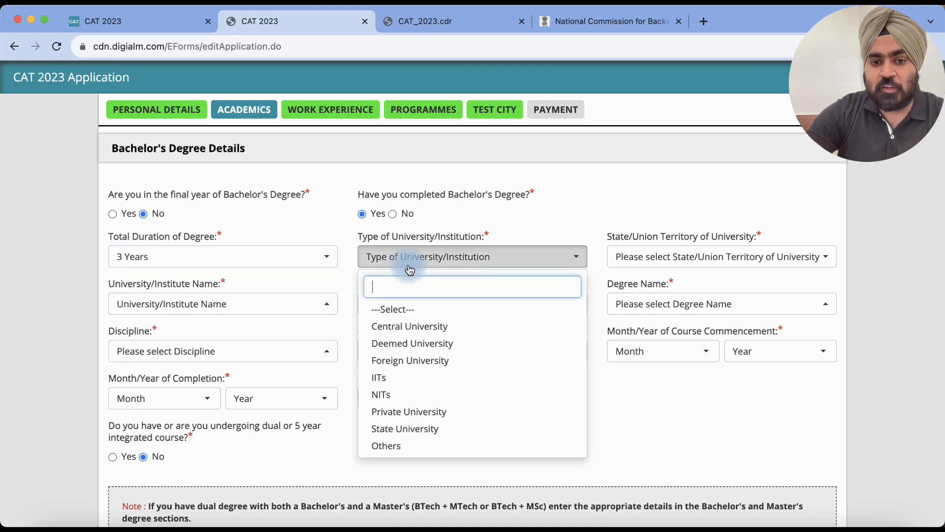
{"action": "left_click", "coordinate": [404, 328]}
{"action": "left_click", "coordinate": [683, 266]}
{"action": "left_click", "coordinate": [664, 288]}
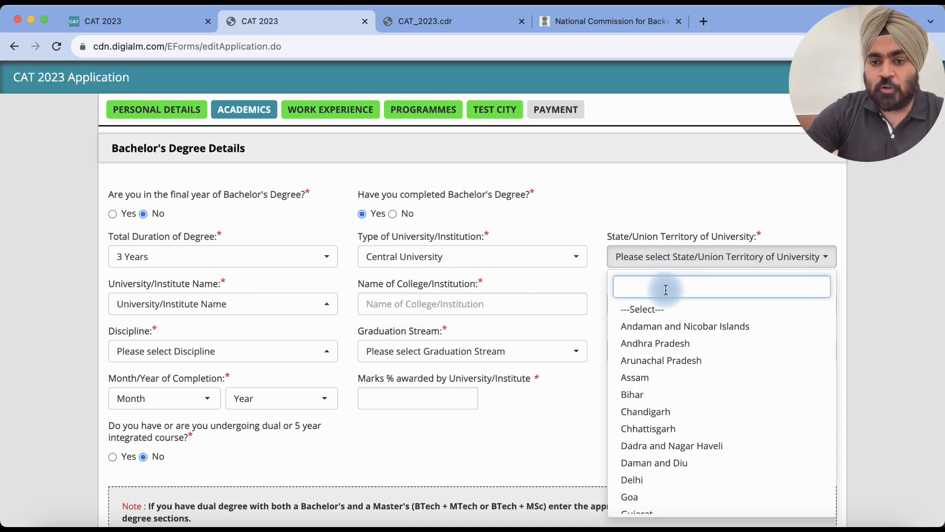
{"action": "type", "text": "uu"}
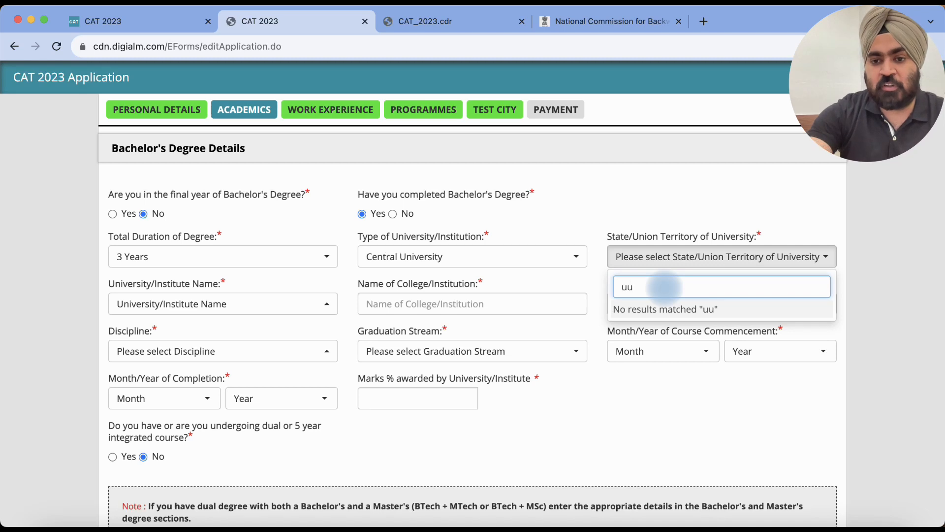
{"action": "key", "text": "BackSpace"}
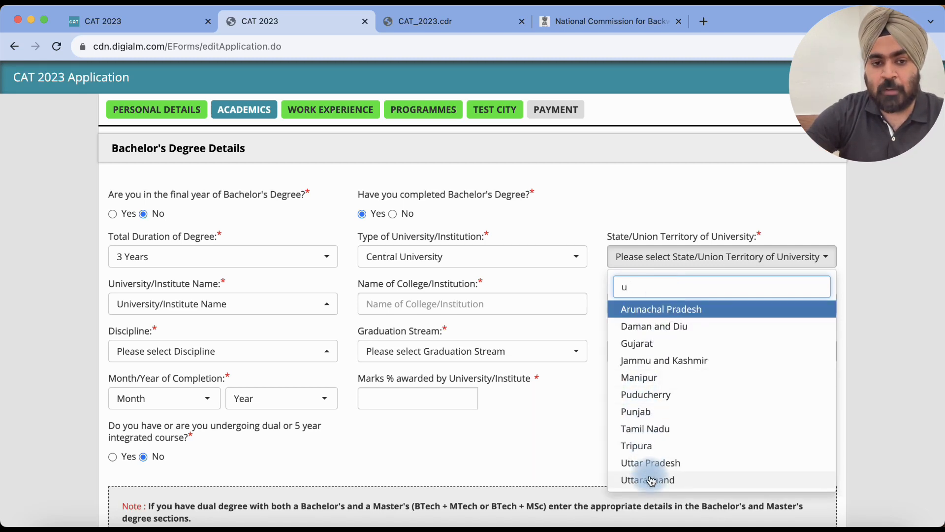
{"action": "left_click", "coordinate": [651, 480]}
Step: Choose Banaras Hindu as the university, enter college FSS, and pick BA - Bachelor of Arts
{"action": "left_click", "coordinate": [243, 304]}
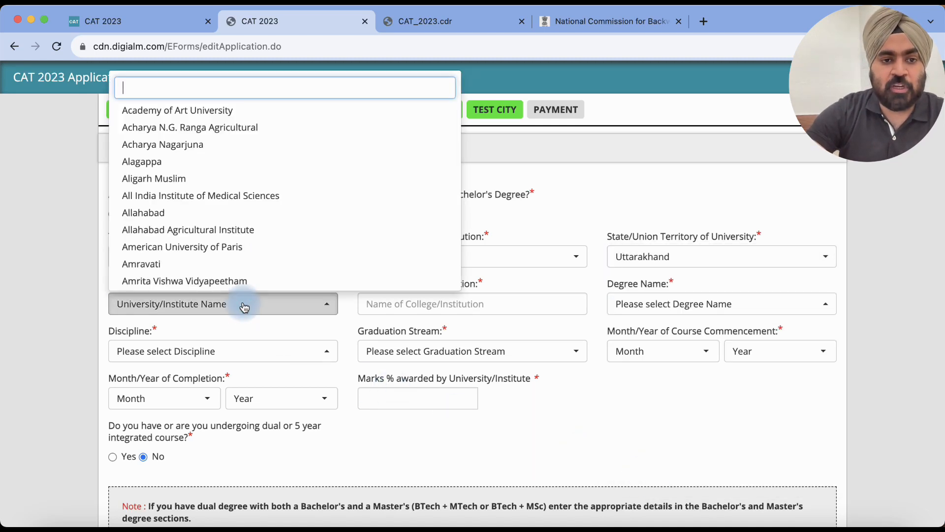
{"action": "type", "text": "b"}
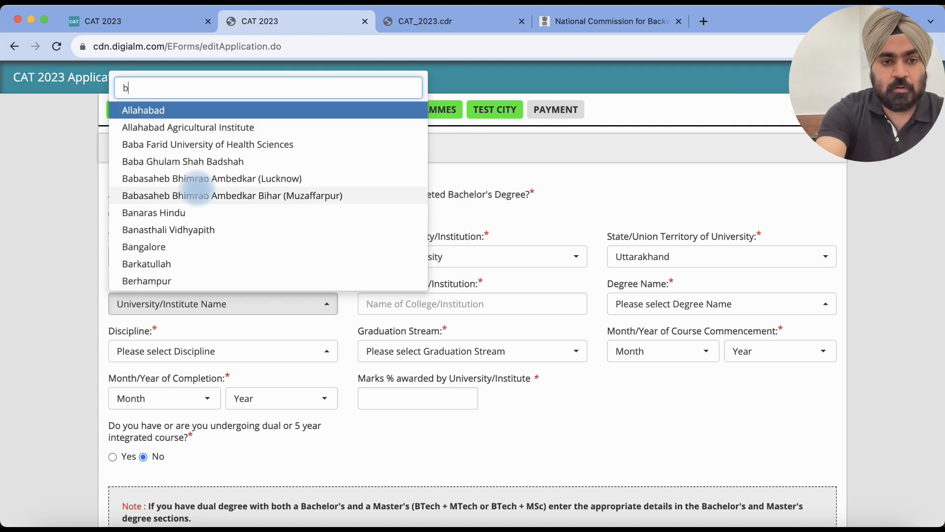
{"action": "type", "text": "an"}
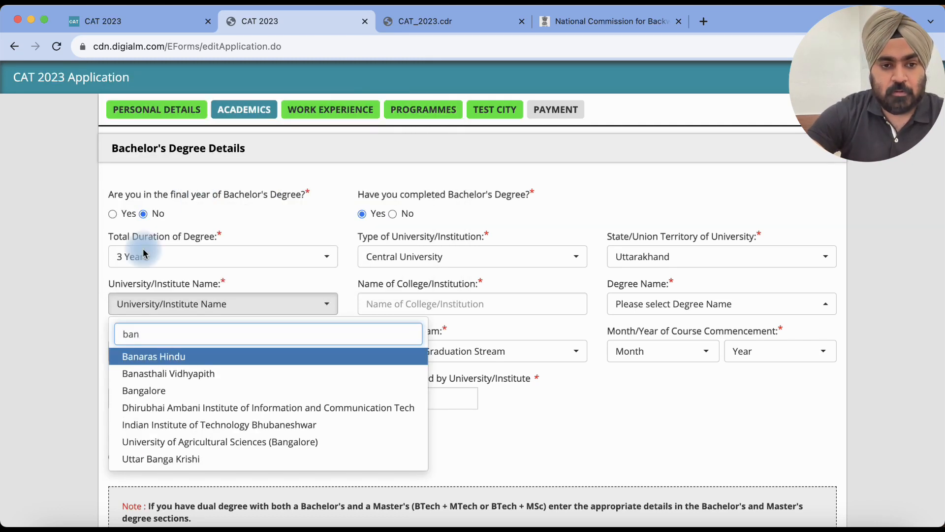
{"action": "left_click", "coordinate": [167, 362]}
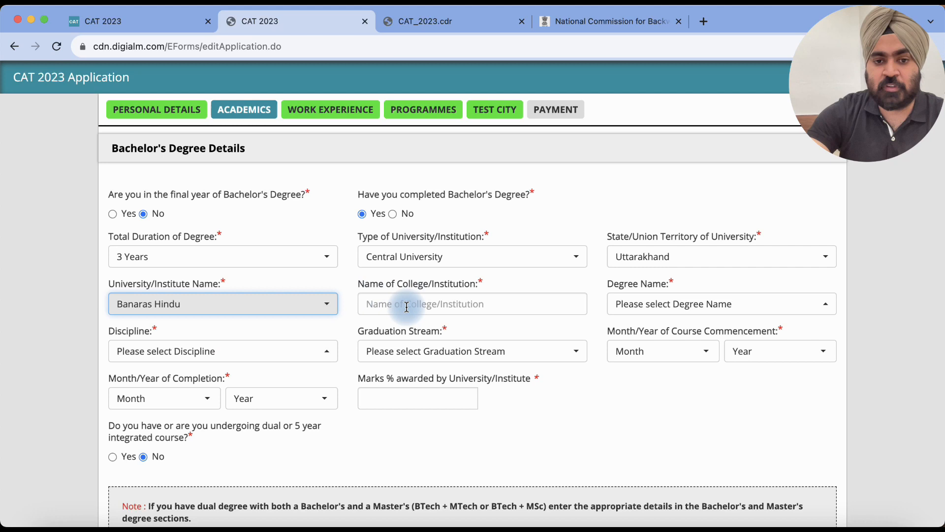
{"action": "left_click", "coordinate": [407, 306]}
{"action": "type", "text": "F"}
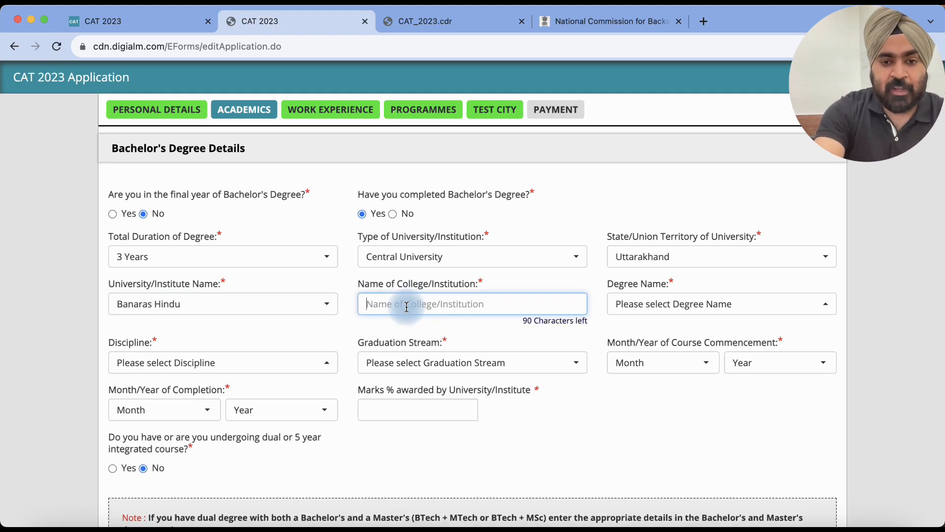
{"action": "type", "text": "SS"}
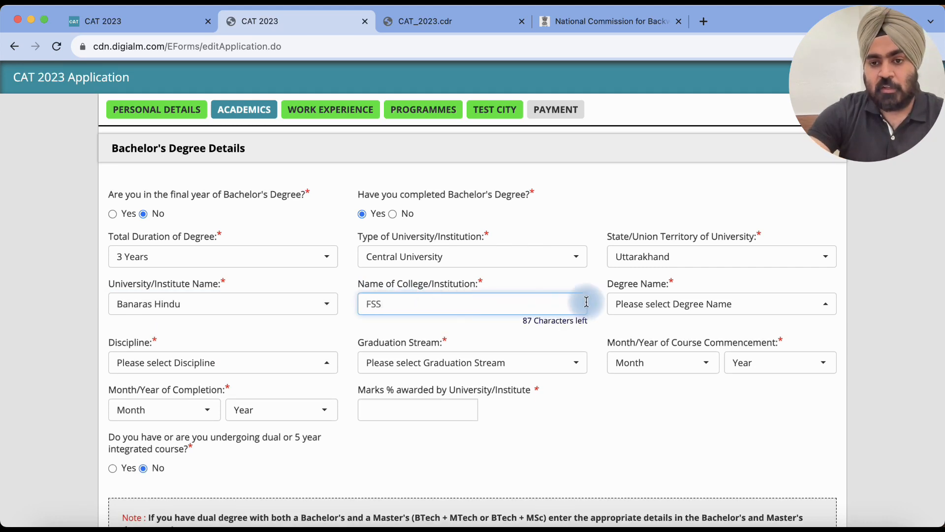
{"action": "left_click", "coordinate": [635, 304]}
{"action": "scroll", "coordinate": [646, 146], "scroll_direction": "up", "scroll_amount": 10}
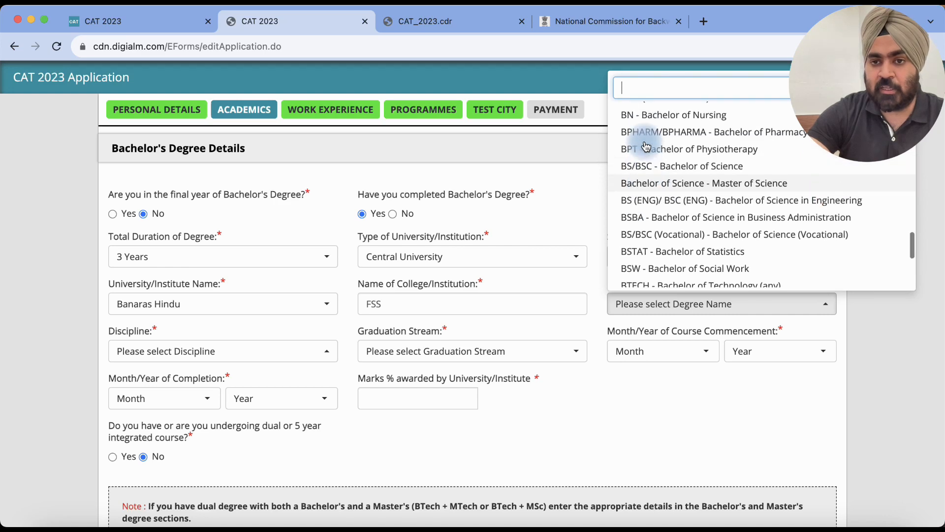
{"action": "scroll", "coordinate": [647, 146], "scroll_direction": "up", "scroll_amount": 8}
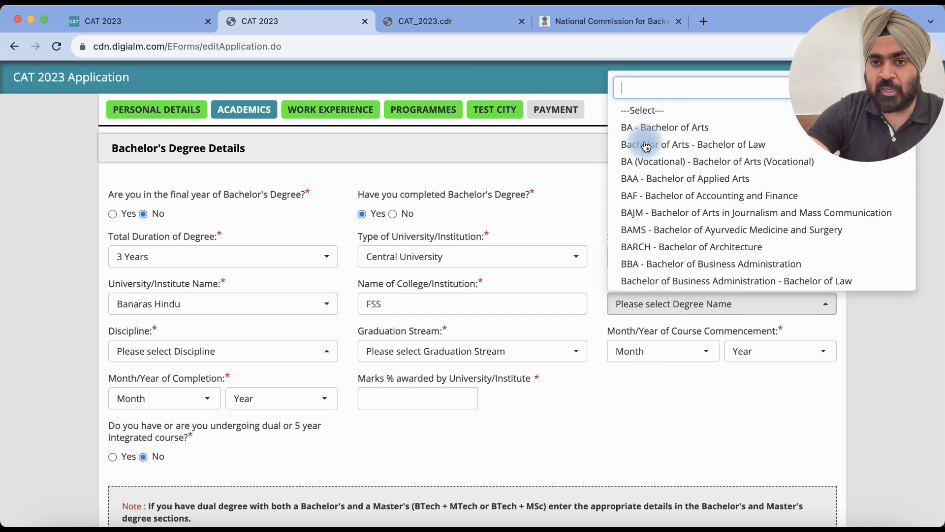
{"action": "left_click", "coordinate": [640, 126]}
{"action": "scroll", "coordinate": [396, 298], "scroll_direction": "down", "scroll_amount": 1}
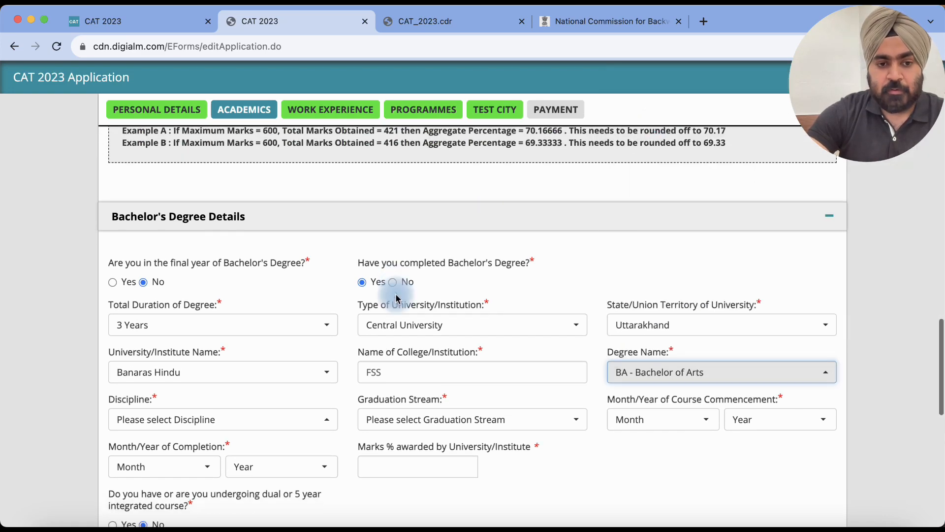
Step: Set the discipline to Economics and the graduation stream to Non Engineering
{"action": "left_click", "coordinate": [204, 419]}
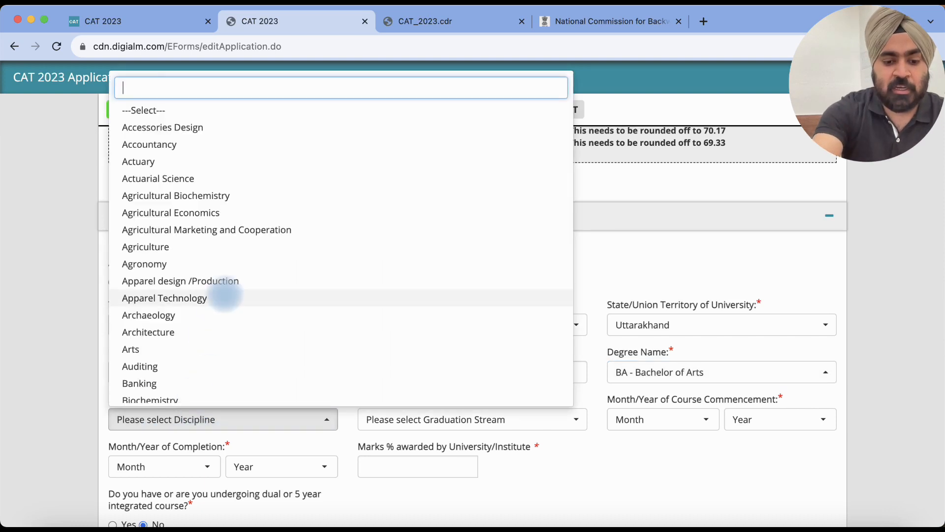
{"action": "type", "text": "ec"}
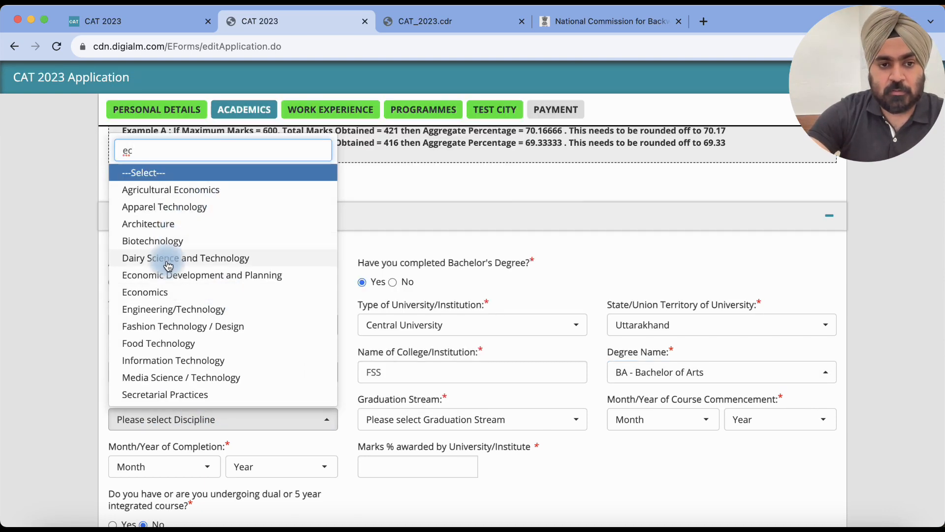
{"action": "left_click", "coordinate": [190, 291]}
{"action": "scroll", "coordinate": [354, 327], "scroll_direction": "down", "scroll_amount": 1}
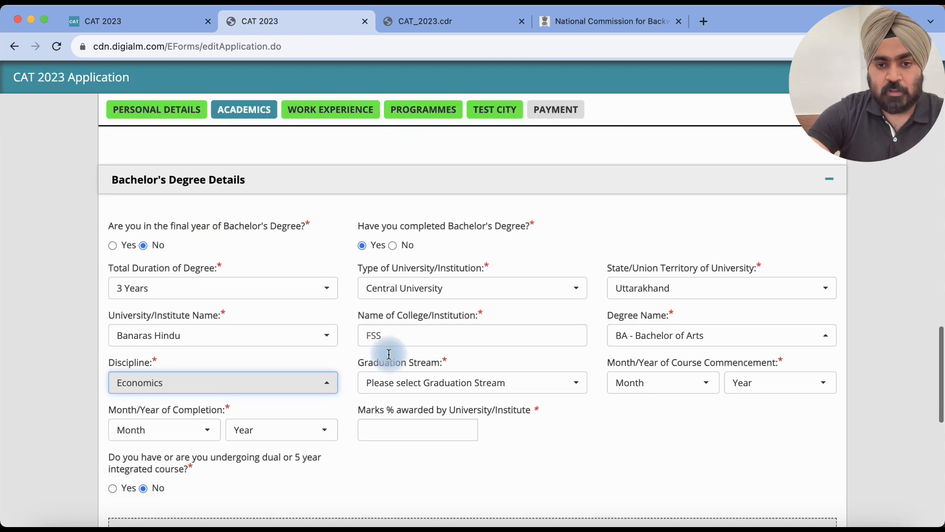
{"action": "left_click", "coordinate": [434, 392]}
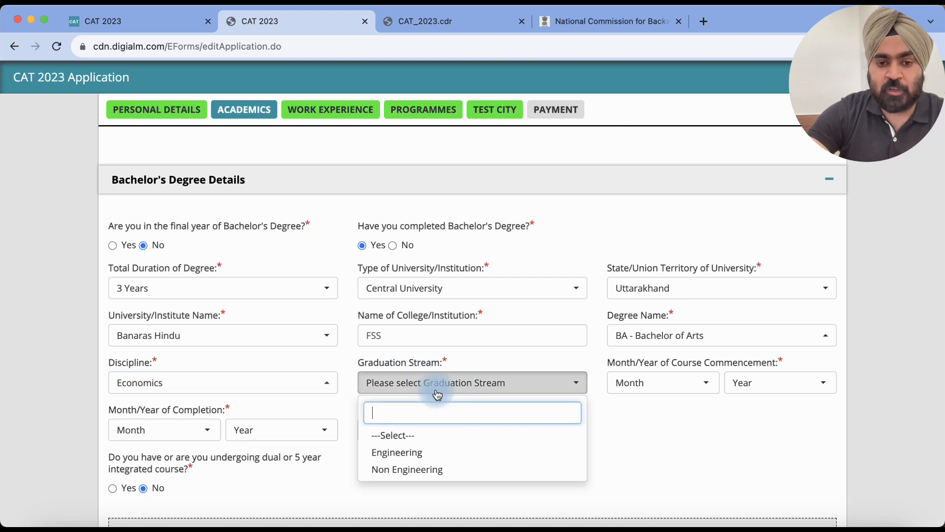
{"action": "left_click", "coordinate": [402, 470]}
Step: Set course commencement to June 2011 and completion to July 2014
{"action": "left_click", "coordinate": [651, 384]}
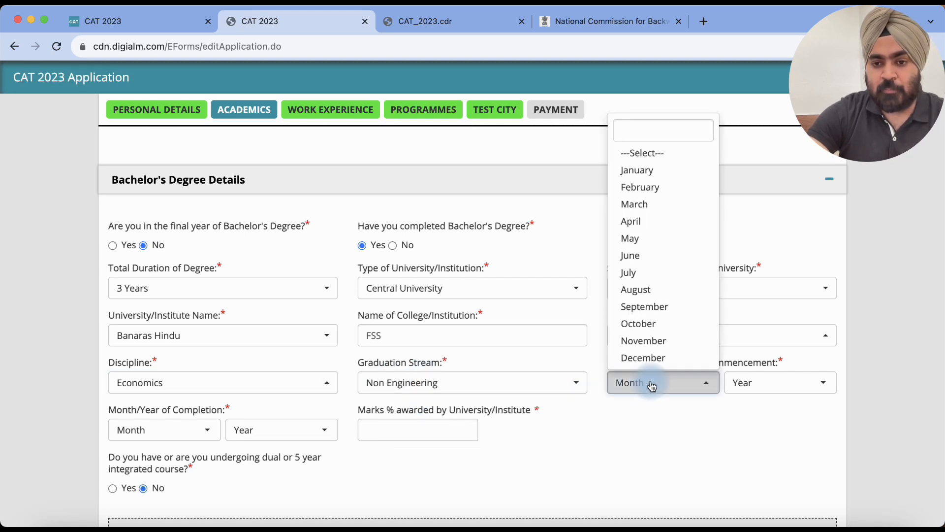
{"action": "left_click", "coordinate": [640, 256]}
{"action": "left_click", "coordinate": [751, 387]}
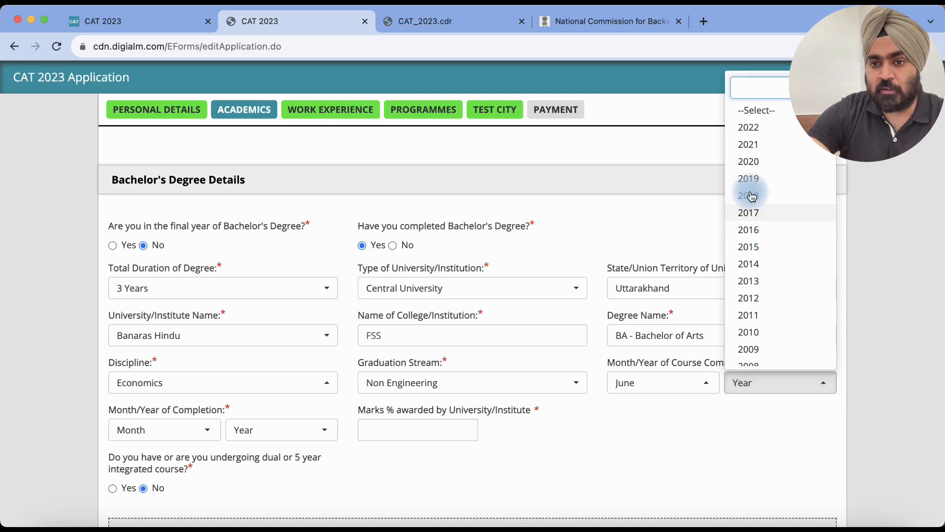
{"action": "left_click", "coordinate": [761, 314]}
{"action": "left_click", "coordinate": [180, 439]}
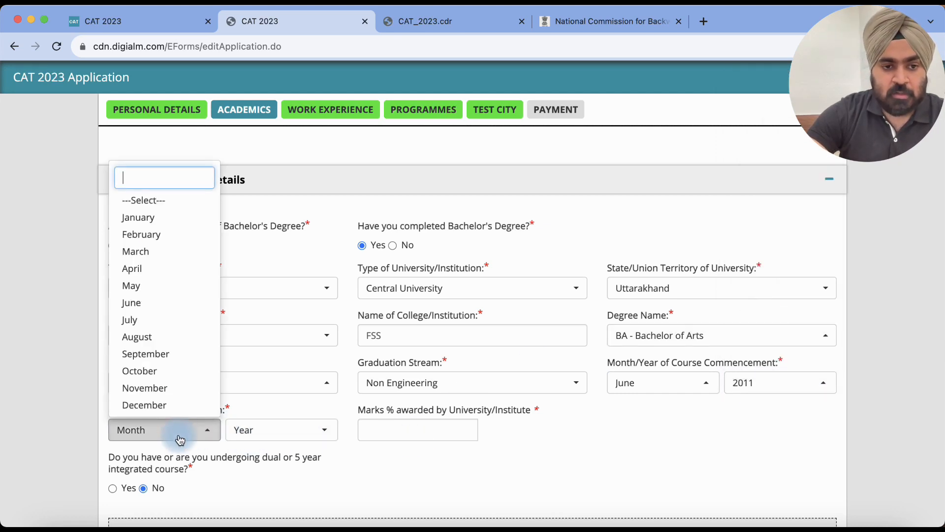
{"action": "left_click", "coordinate": [147, 320]}
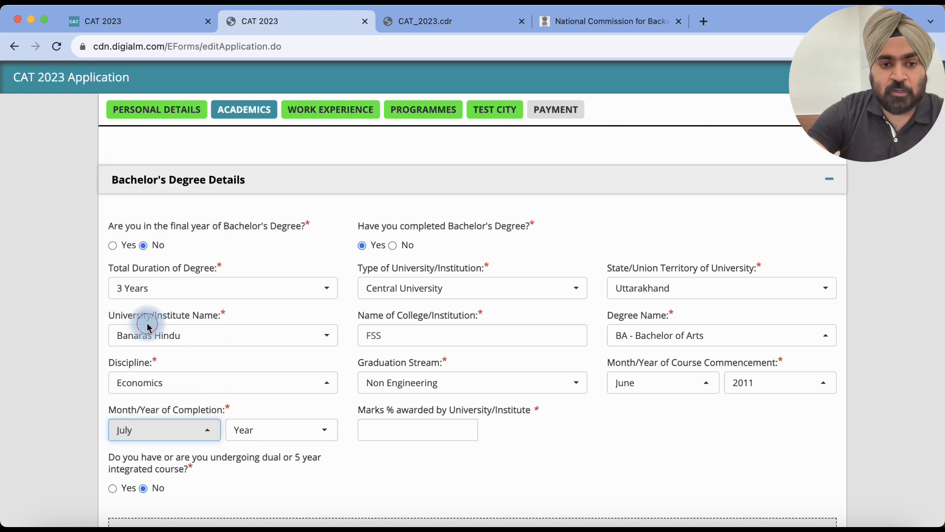
{"action": "left_click", "coordinate": [255, 430]}
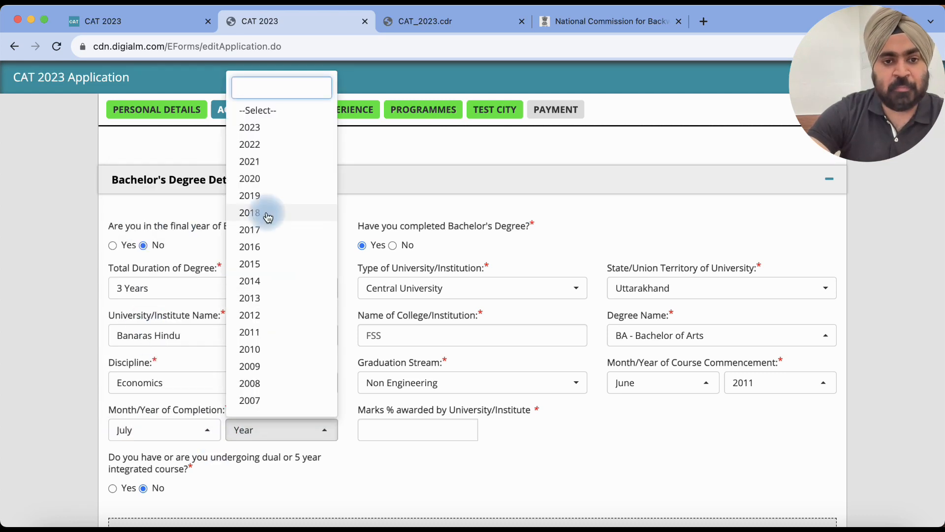
{"action": "left_click", "coordinate": [263, 281]}
{"action": "left_click", "coordinate": [383, 431]}
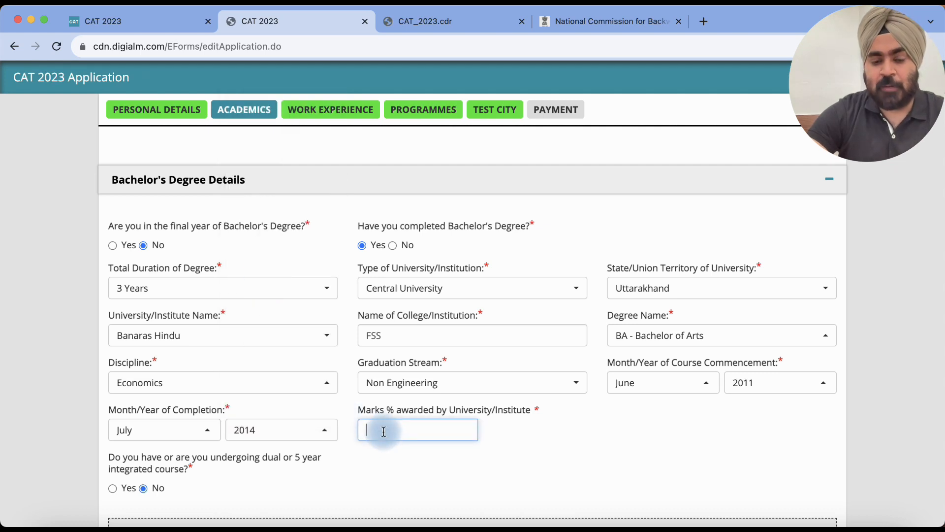
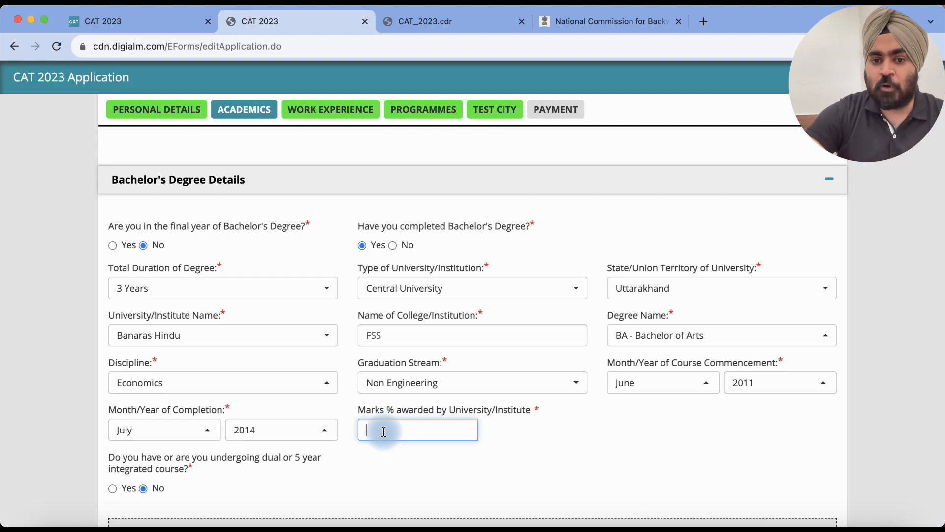
Step: Answer Yes to the dual or 5-year integrated course question
{"action": "scroll", "coordinate": [383, 431], "scroll_direction": "down", "scroll_amount": 2}
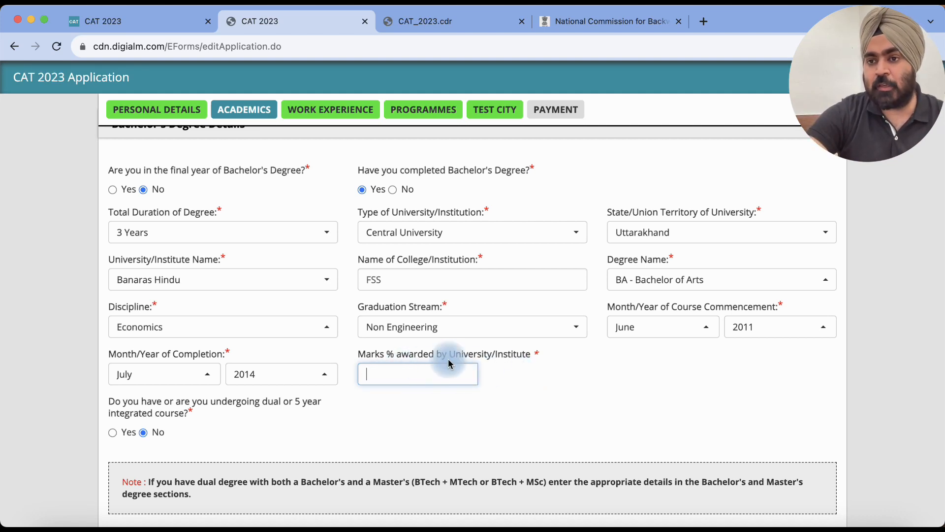
{"action": "scroll", "coordinate": [492, 357], "scroll_direction": "down", "scroll_amount": 1}
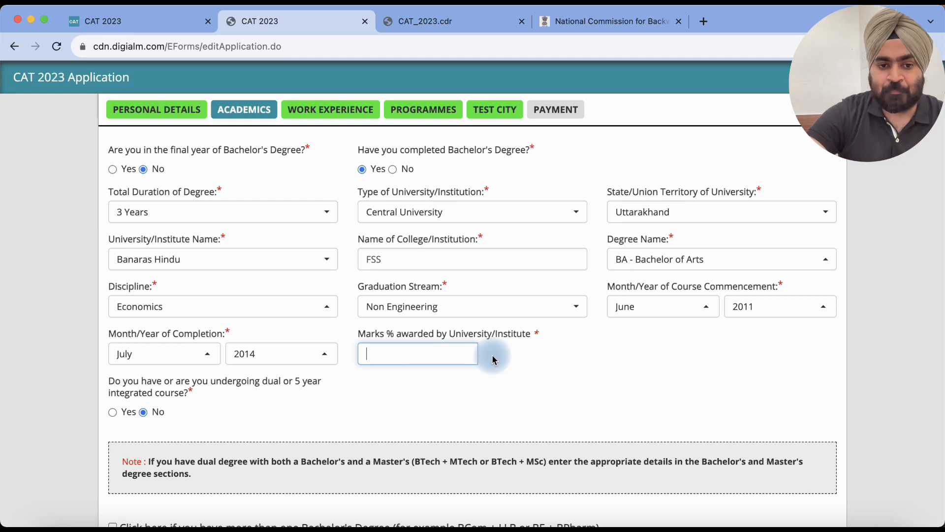
{"action": "scroll", "coordinate": [492, 360], "scroll_direction": "down", "scroll_amount": 2}
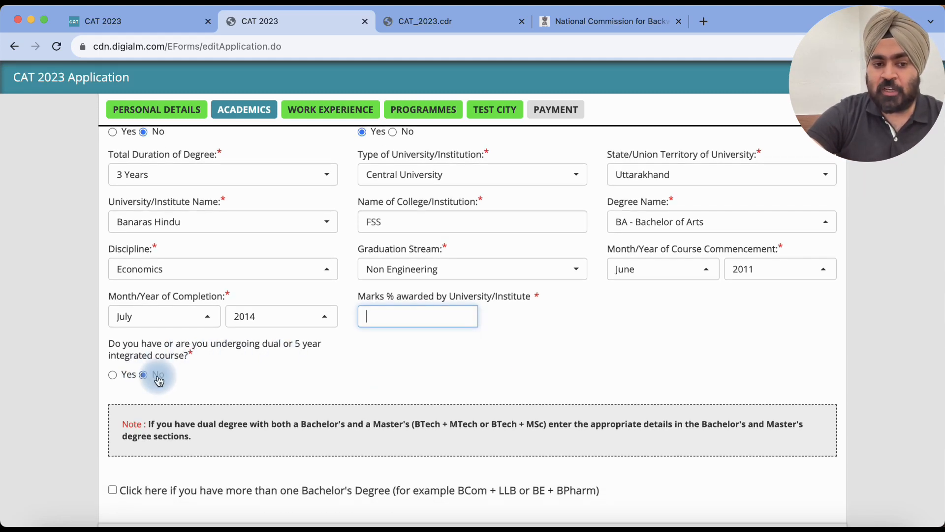
{"action": "left_click", "coordinate": [113, 375]}
Step: Tick, then untick, 'more than one Bachelor's Degree' so no second degree is added
{"action": "scroll", "coordinate": [327, 333], "scroll_direction": "down", "scroll_amount": 3}
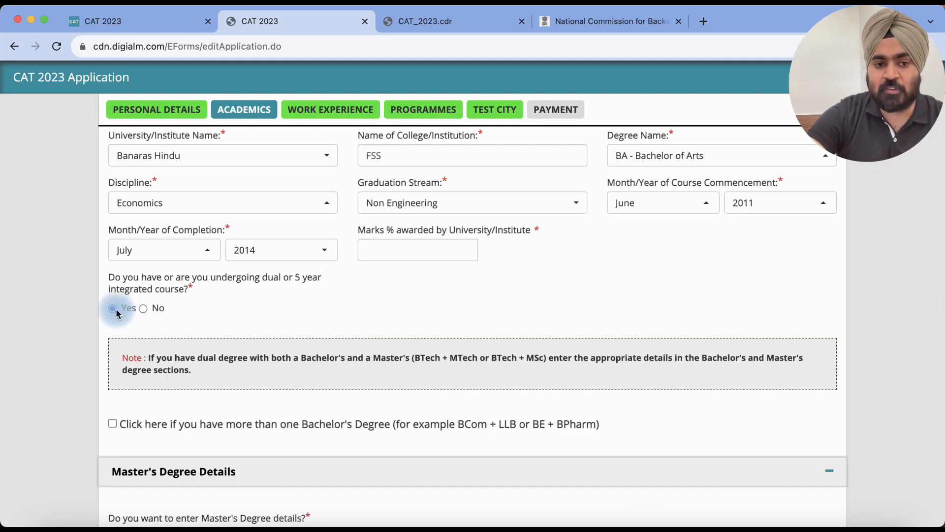
{"action": "scroll", "coordinate": [320, 281], "scroll_direction": "down", "scroll_amount": 2}
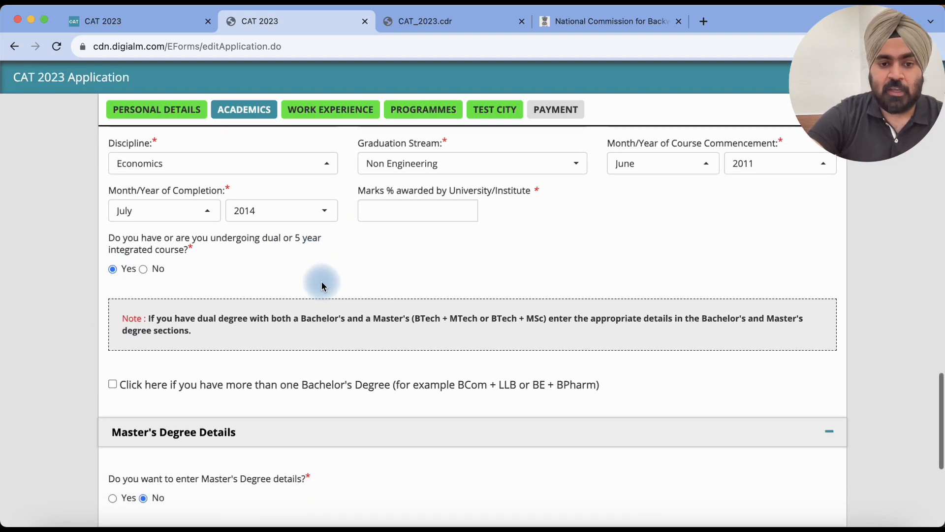
{"action": "scroll", "coordinate": [322, 285], "scroll_direction": "down", "scroll_amount": 1}
{"action": "scroll", "coordinate": [313, 270], "scroll_direction": "down", "scroll_amount": 2}
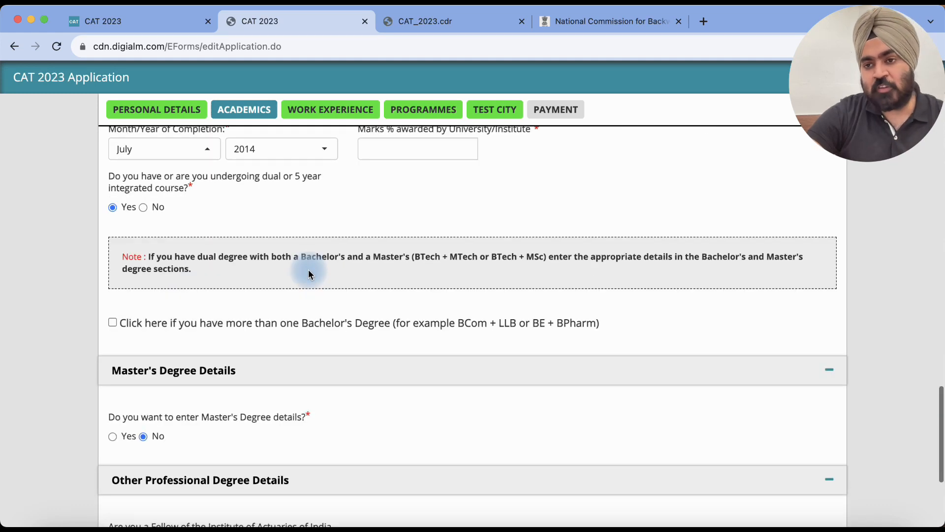
{"action": "scroll", "coordinate": [309, 272], "scroll_direction": "down", "scroll_amount": 1}
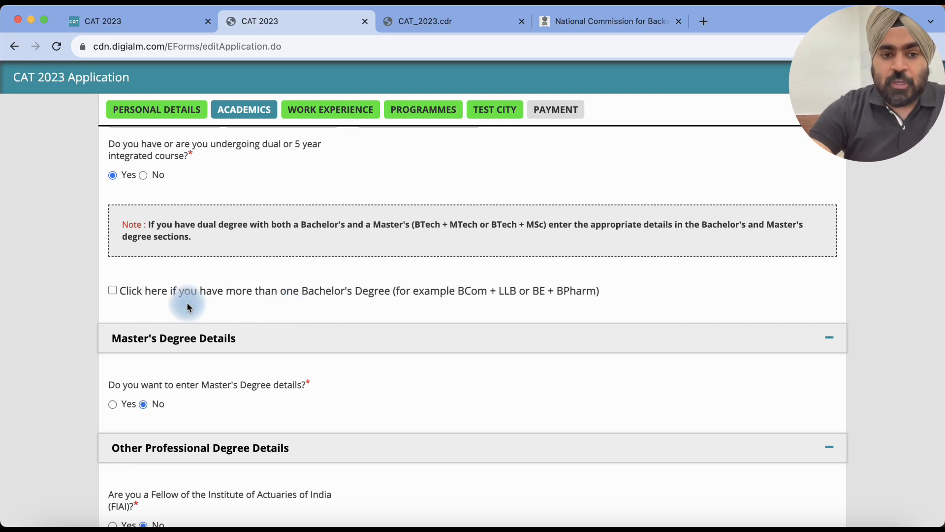
{"action": "left_click", "coordinate": [114, 293]}
{"action": "scroll", "coordinate": [312, 291], "scroll_direction": "down", "scroll_amount": 1}
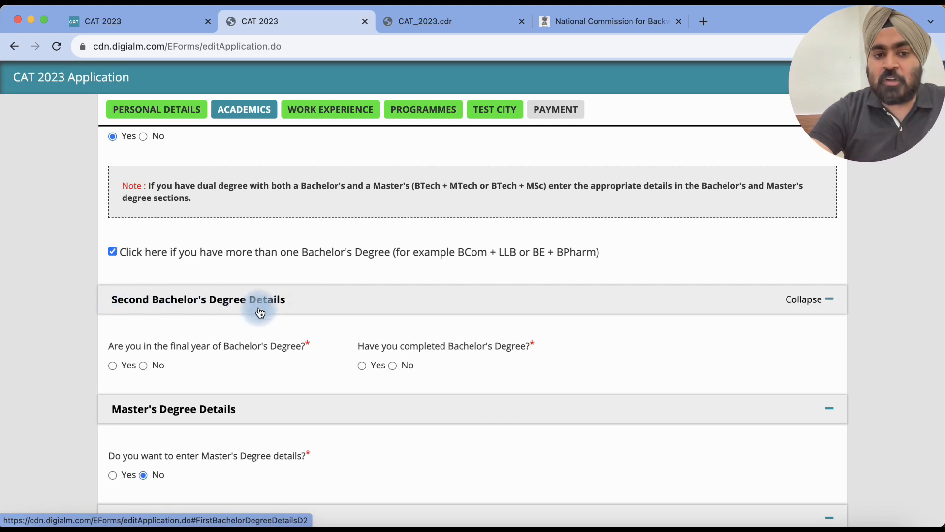
{"action": "scroll", "coordinate": [359, 280], "scroll_direction": "up", "scroll_amount": 1}
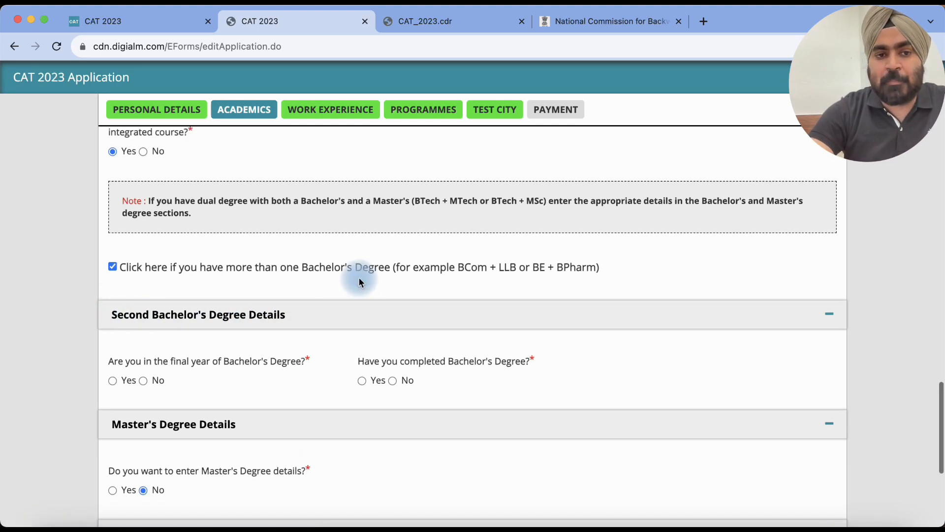
{"action": "scroll", "coordinate": [359, 279], "scroll_direction": "down", "scroll_amount": 3}
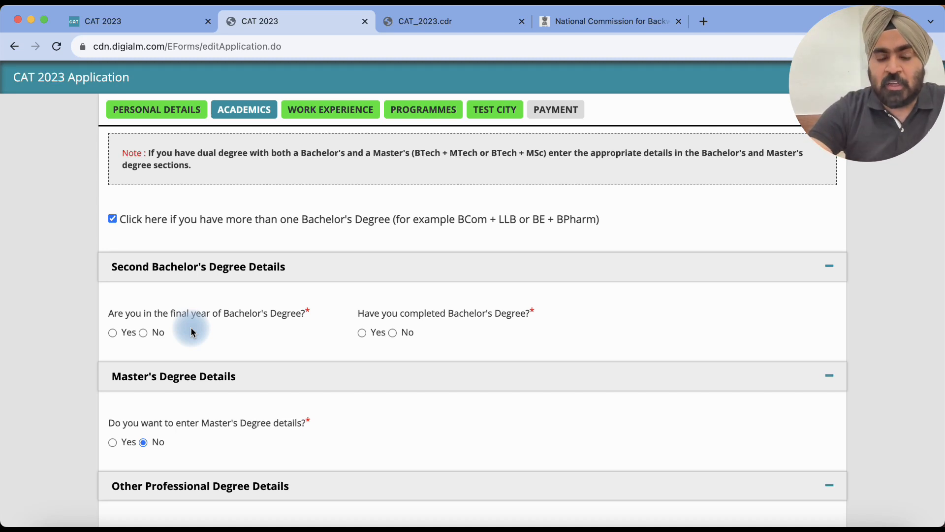
{"action": "scroll", "coordinate": [213, 313], "scroll_direction": "up", "scroll_amount": 1}
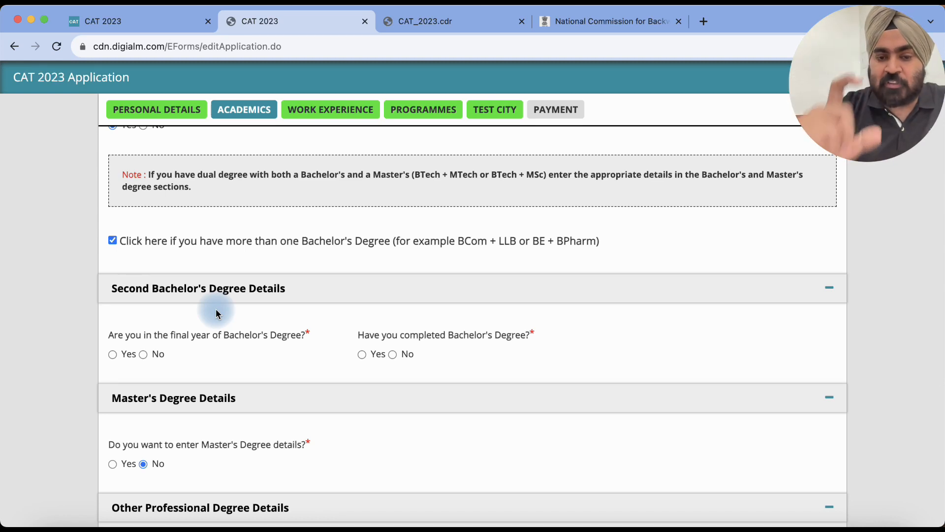
{"action": "left_click", "coordinate": [112, 240]}
{"action": "scroll", "coordinate": [212, 306], "scroll_direction": "down", "scroll_amount": 1}
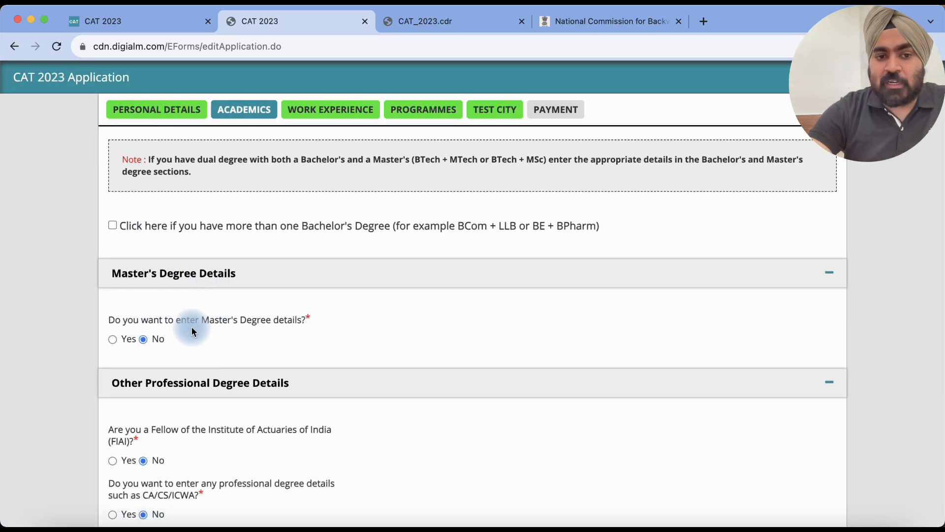
{"action": "left_click", "coordinate": [112, 340]}
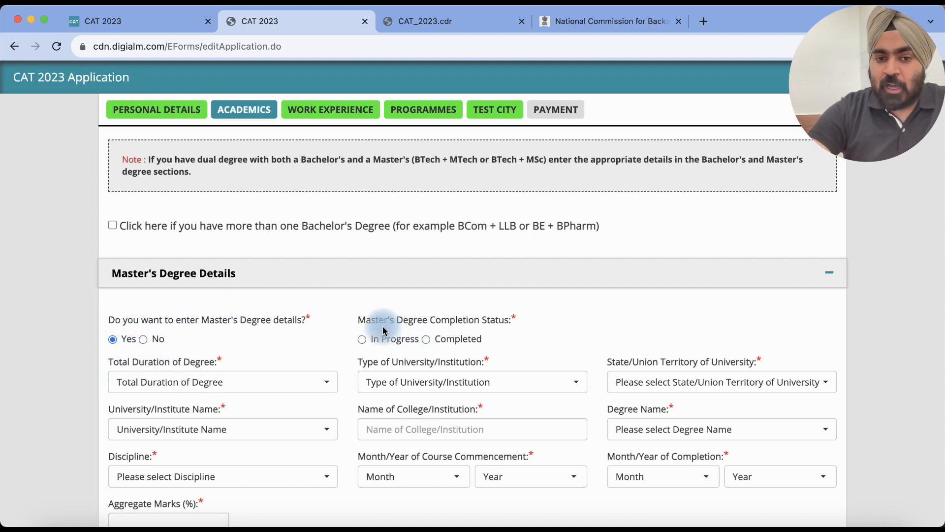
{"action": "left_click", "coordinate": [367, 339]}
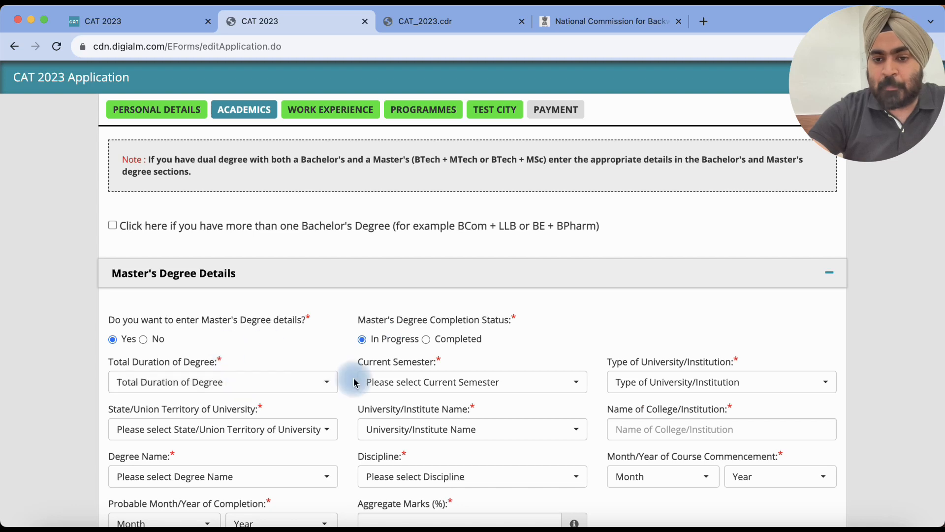
{"action": "scroll", "coordinate": [355, 382], "scroll_direction": "down", "scroll_amount": 2}
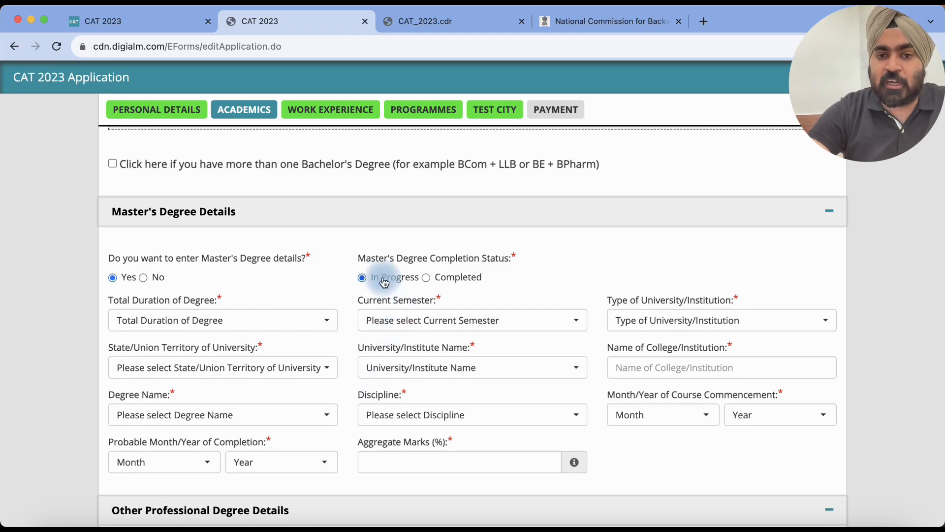
{"action": "left_click", "coordinate": [451, 281]}
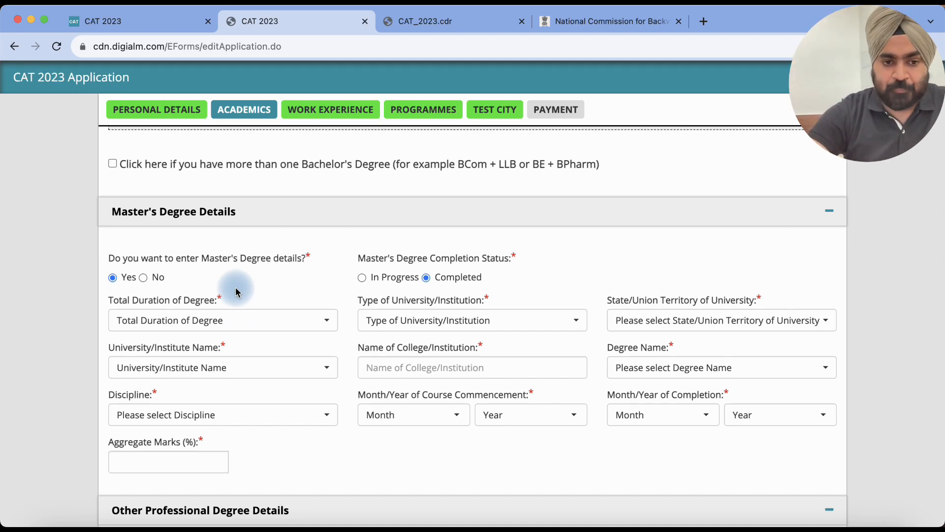
{"action": "scroll", "coordinate": [235, 292], "scroll_direction": "down", "scroll_amount": 5}
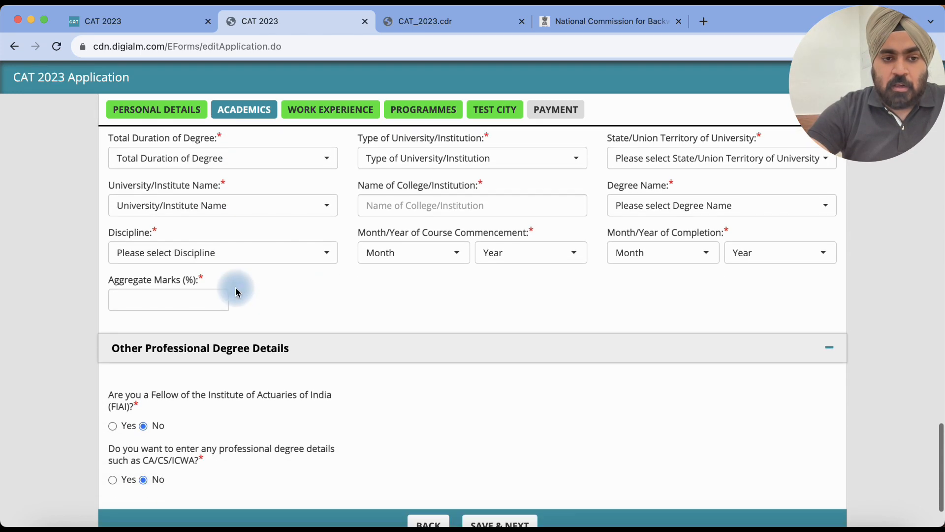
{"action": "scroll", "coordinate": [237, 290], "scroll_direction": "up", "scroll_amount": 4}
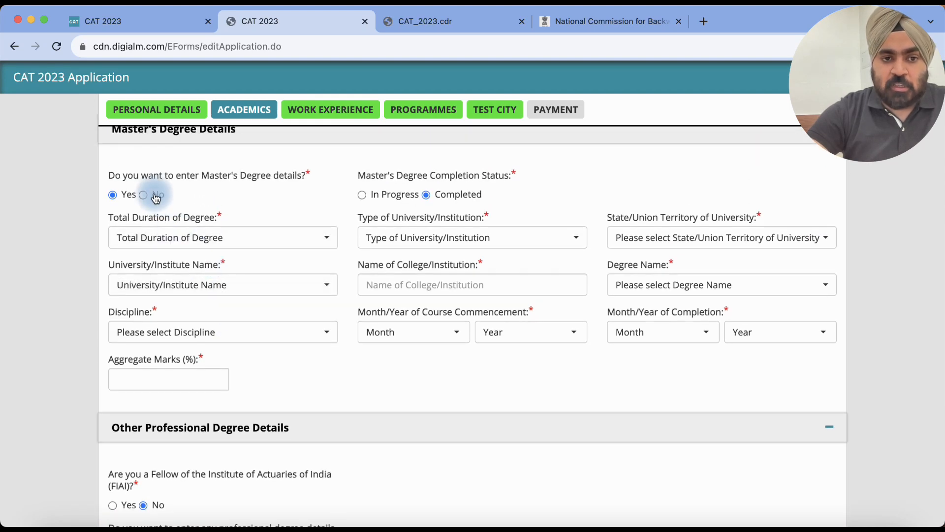
{"action": "left_click", "coordinate": [157, 199]}
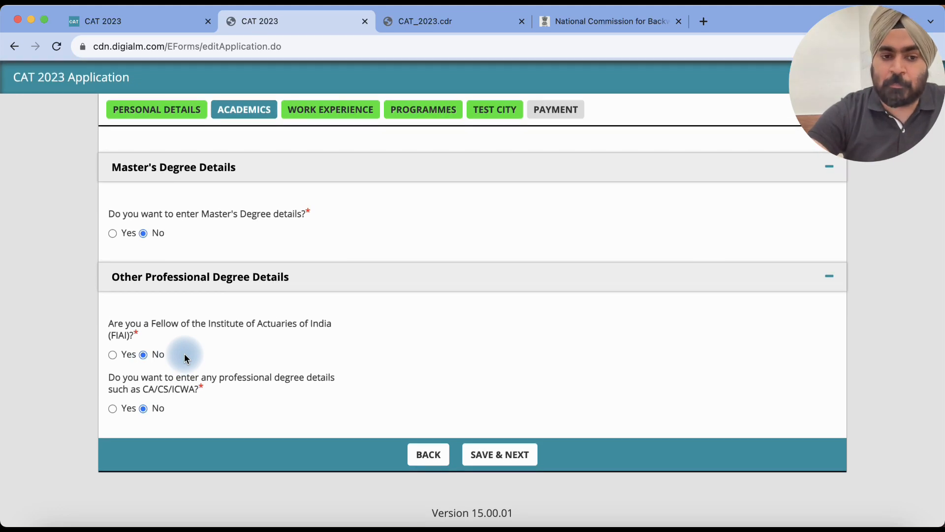
{"action": "left_click", "coordinate": [118, 358]}
{"action": "scroll", "coordinate": [294, 328], "scroll_direction": "down", "scroll_amount": 2}
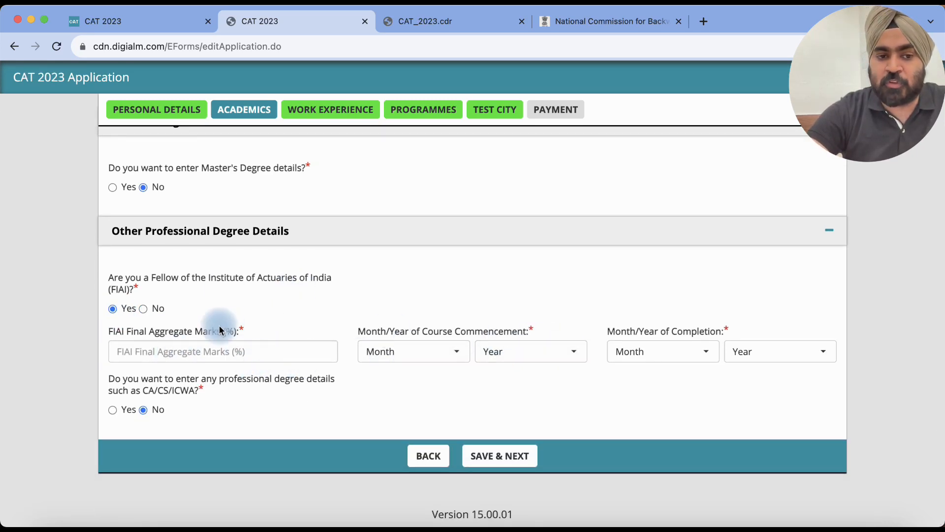
{"action": "left_click", "coordinate": [143, 309]}
{"action": "left_click", "coordinate": [113, 410]}
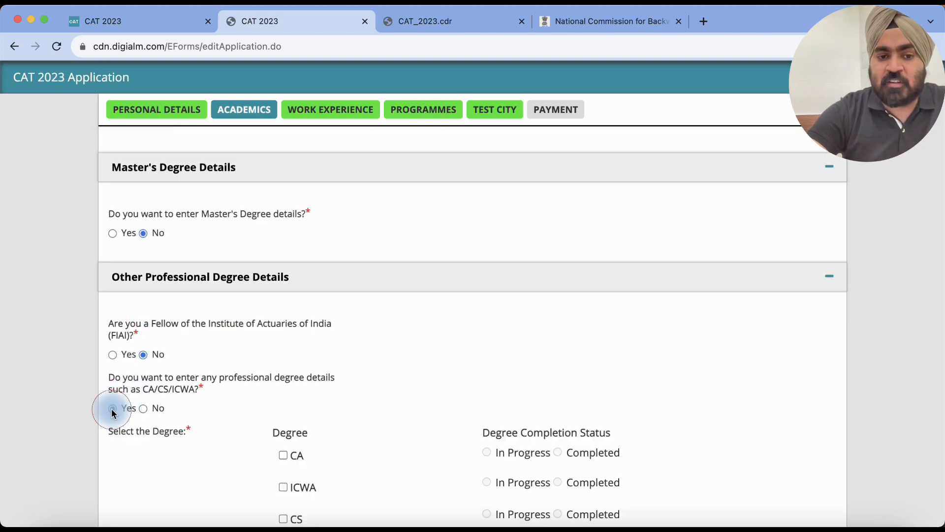
{"action": "scroll", "coordinate": [263, 307], "scroll_direction": "down", "scroll_amount": 3}
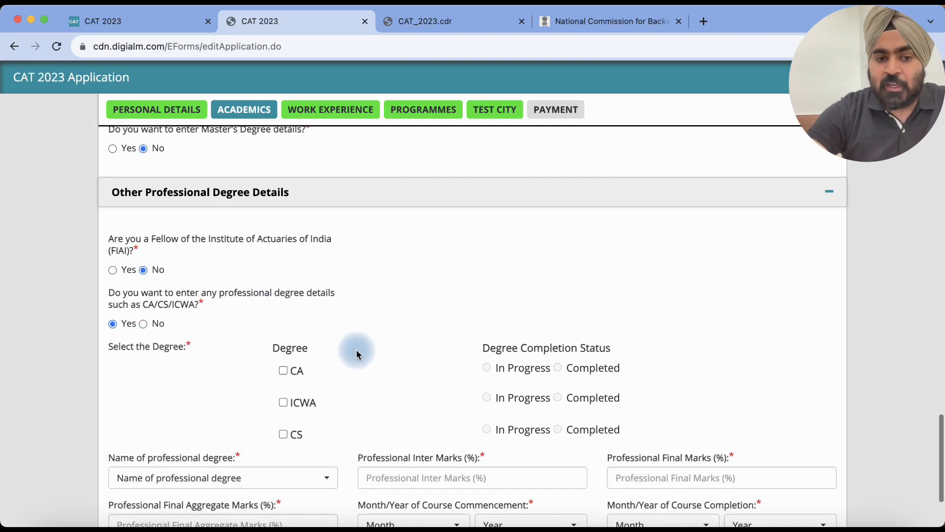
{"action": "scroll", "coordinate": [421, 332], "scroll_direction": "down", "scroll_amount": 2}
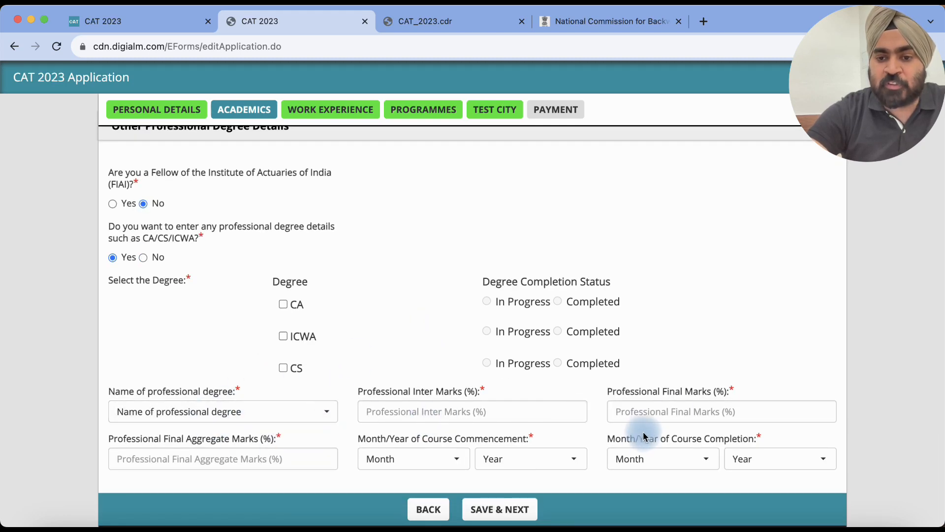
{"action": "left_click", "coordinate": [144, 257]}
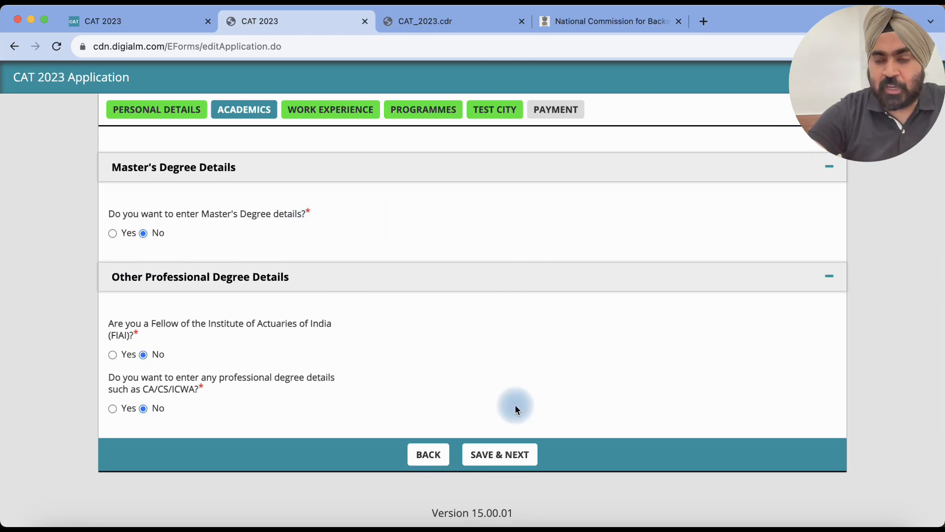
Step: Enter 76 as the Bachelor's marks percentage and save the academic details
{"action": "left_click", "coordinate": [496, 461]}
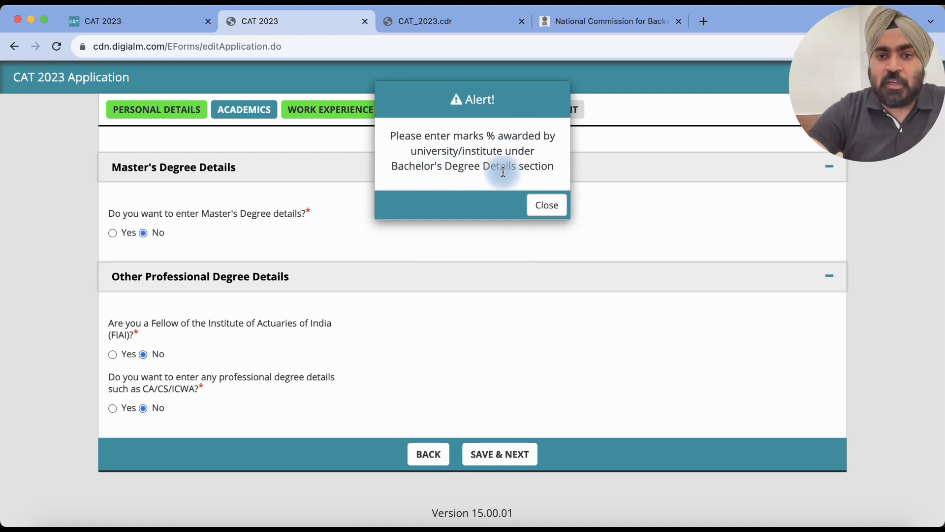
{"action": "left_click", "coordinate": [548, 212]}
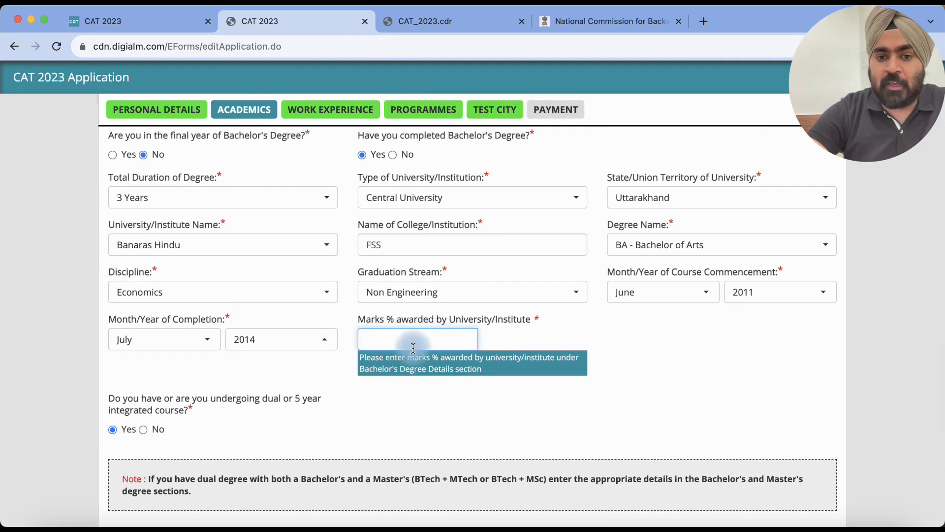
{"action": "type", "text": "76"}
{"action": "scroll", "coordinate": [477, 299], "scroll_direction": "down", "scroll_amount": 10}
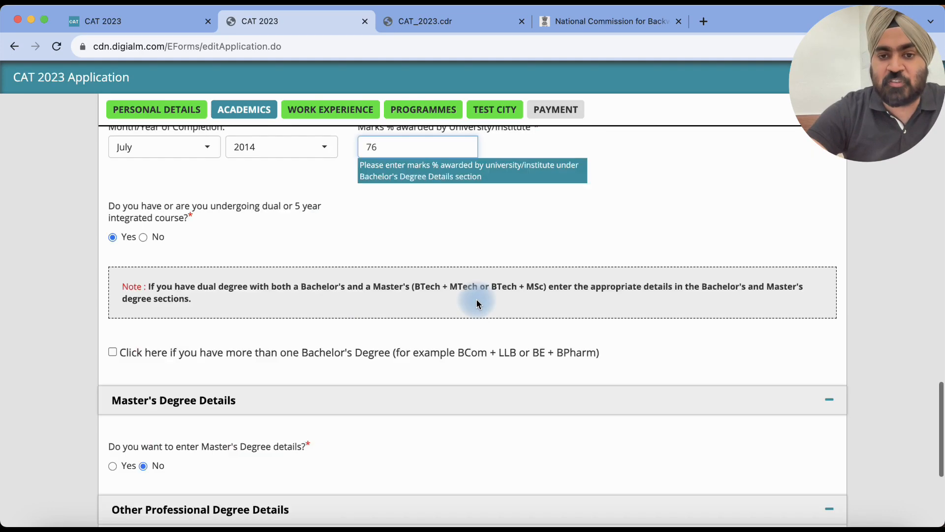
{"action": "left_click", "coordinate": [492, 454]}
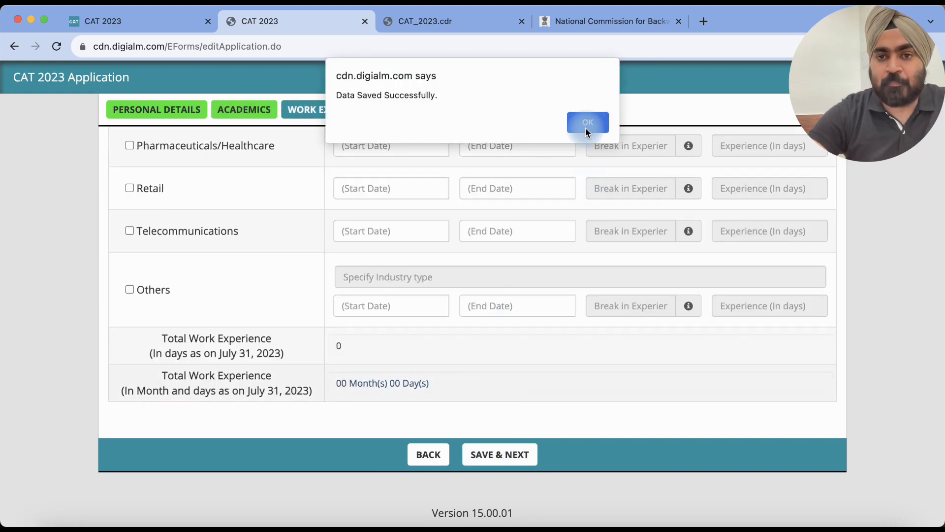
Step: Dismiss the save confirmation and tick Banking/Financial Services under Work Experience
{"action": "left_click", "coordinate": [586, 129]}
{"action": "scroll", "coordinate": [489, 261], "scroll_direction": "up", "scroll_amount": 6}
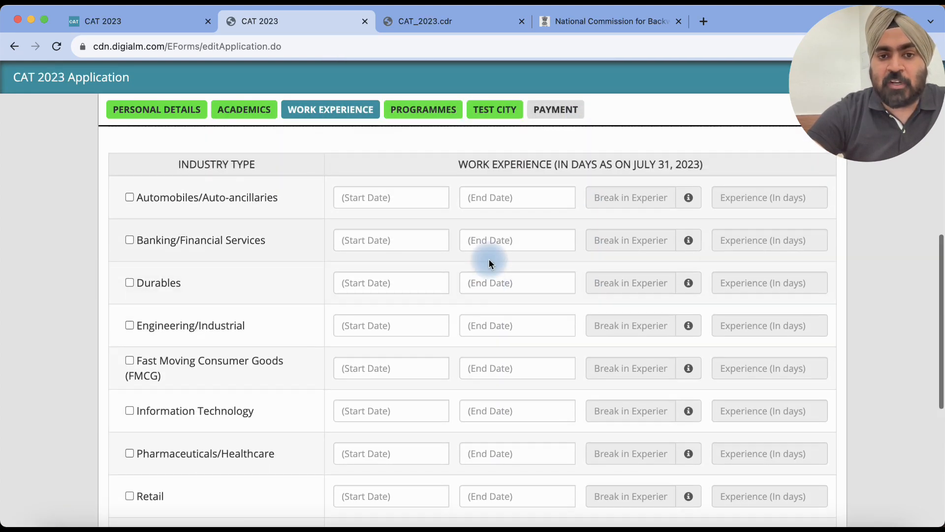
{"action": "scroll", "coordinate": [494, 194], "scroll_direction": "up", "scroll_amount": 1}
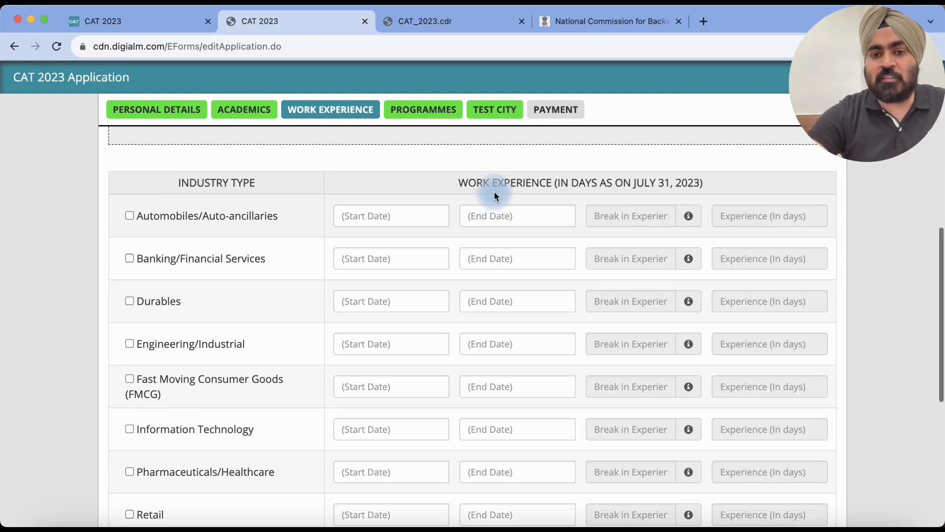
{"action": "scroll", "coordinate": [495, 196], "scroll_direction": "up", "scroll_amount": 5}
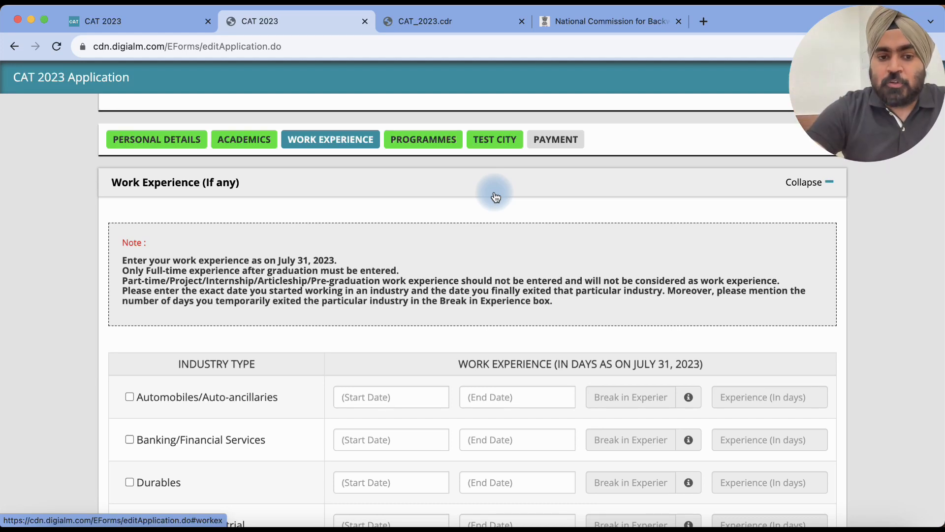
{"action": "scroll", "coordinate": [496, 197], "scroll_direction": "down", "scroll_amount": 2}
{"action": "scroll", "coordinate": [428, 209], "scroll_direction": "down", "scroll_amount": 2}
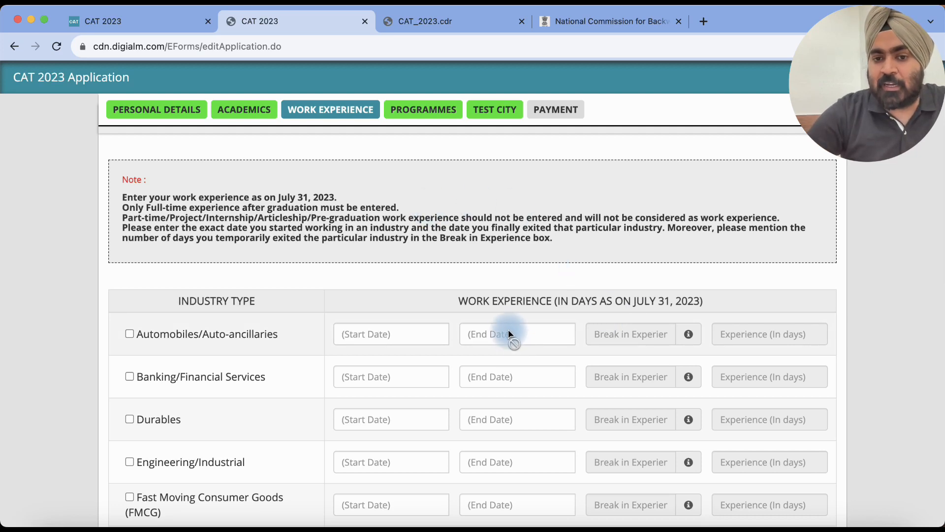
{"action": "scroll", "coordinate": [507, 325], "scroll_direction": "down", "scroll_amount": 1}
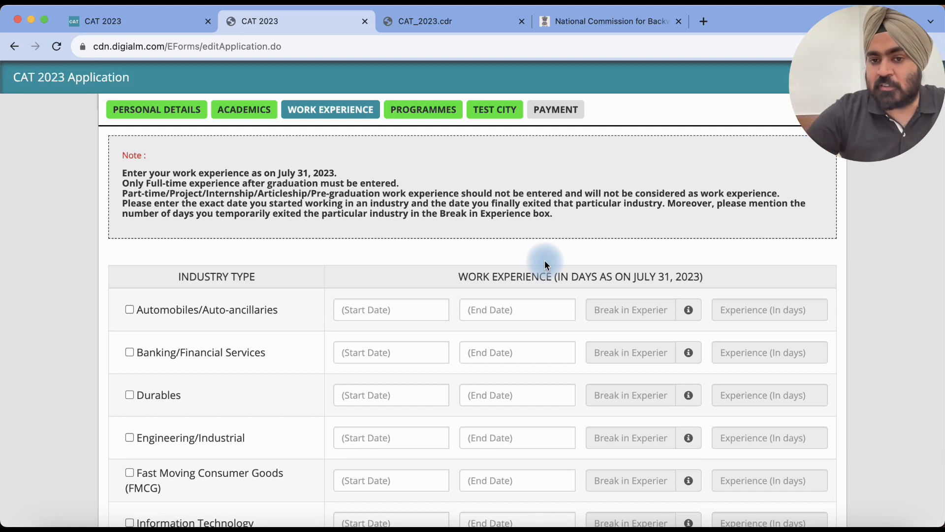
{"action": "scroll", "coordinate": [431, 256], "scroll_direction": "down", "scroll_amount": 2}
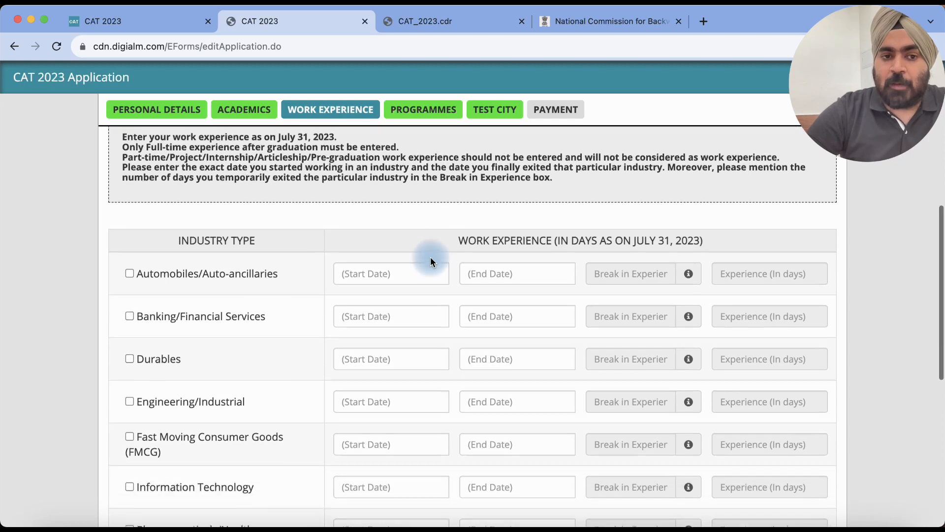
{"action": "scroll", "coordinate": [310, 289], "scroll_direction": "down", "scroll_amount": 2}
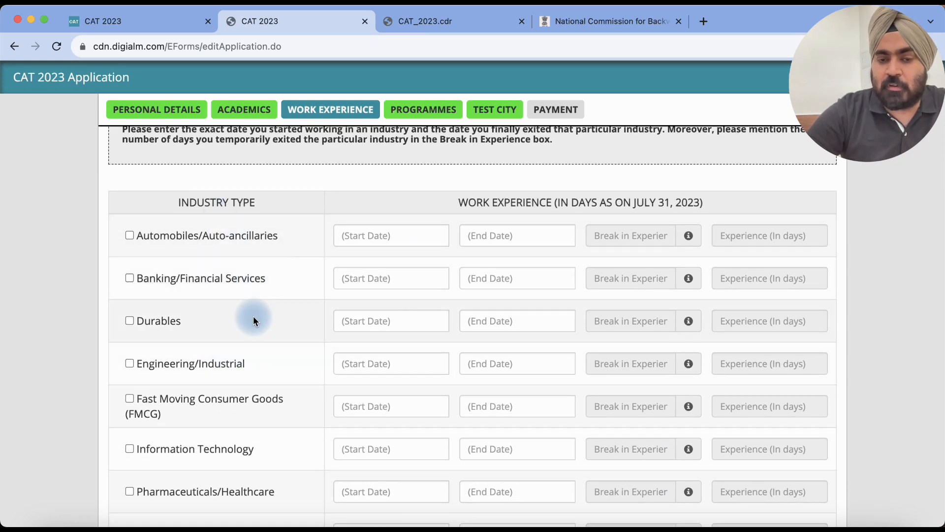
{"action": "left_click", "coordinate": [129, 278]}
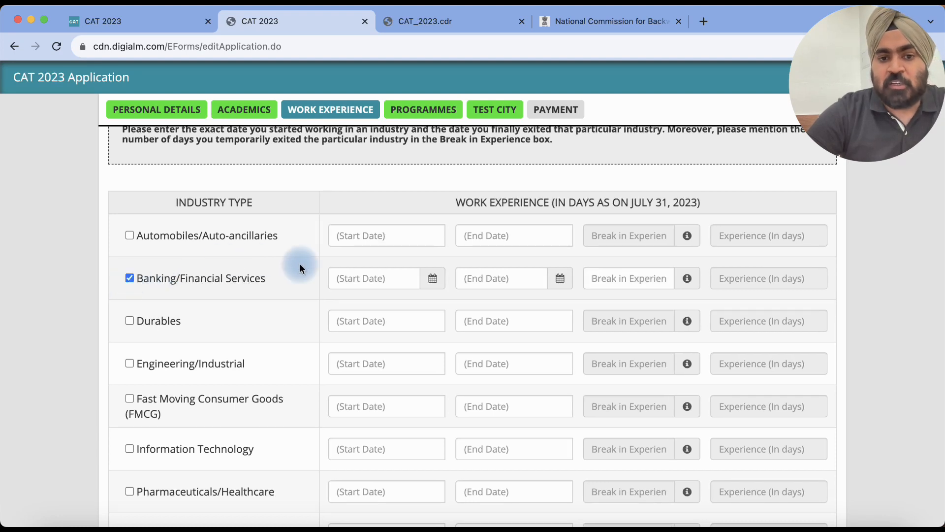
Step: Set the Banking/Financial Services start date to 01/03/2023
{"action": "left_click", "coordinate": [360, 279]}
{"action": "left_click", "coordinate": [433, 278]}
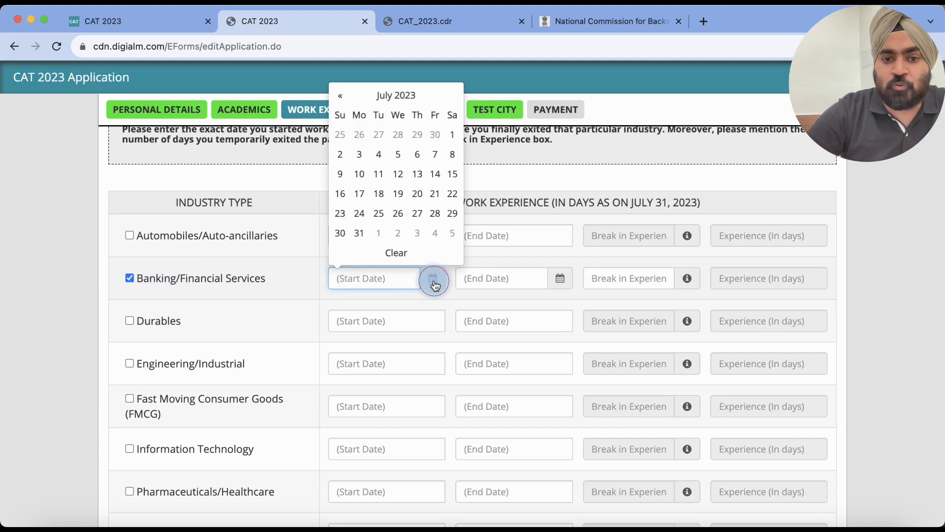
{"action": "left_click", "coordinate": [344, 98]}
{"action": "left_click", "coordinate": [345, 99]}
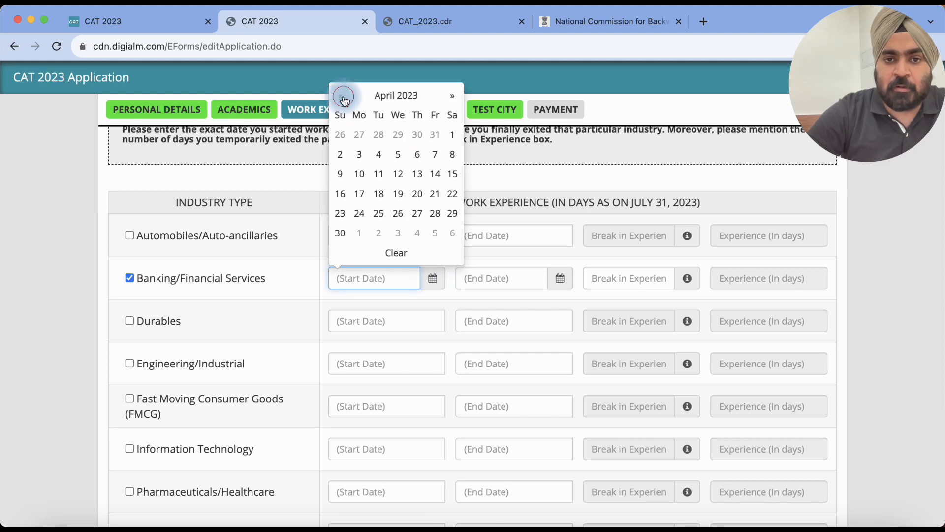
{"action": "left_click", "coordinate": [345, 98]}
{"action": "left_click", "coordinate": [344, 98]}
{"action": "left_click", "coordinate": [400, 136]}
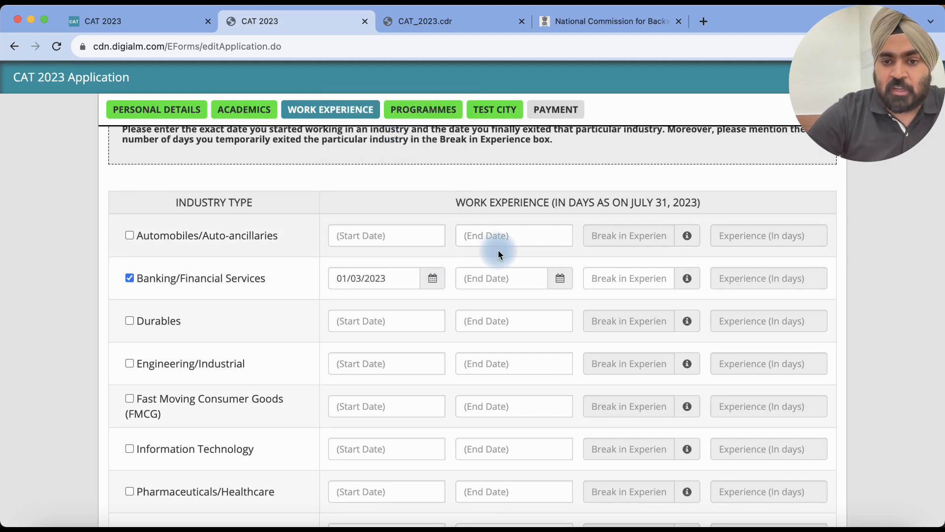
Step: Close the end date calendar without a date and select the break-in-experience field
{"action": "left_click", "coordinate": [560, 278]}
{"action": "left_click", "coordinate": [494, 223]}
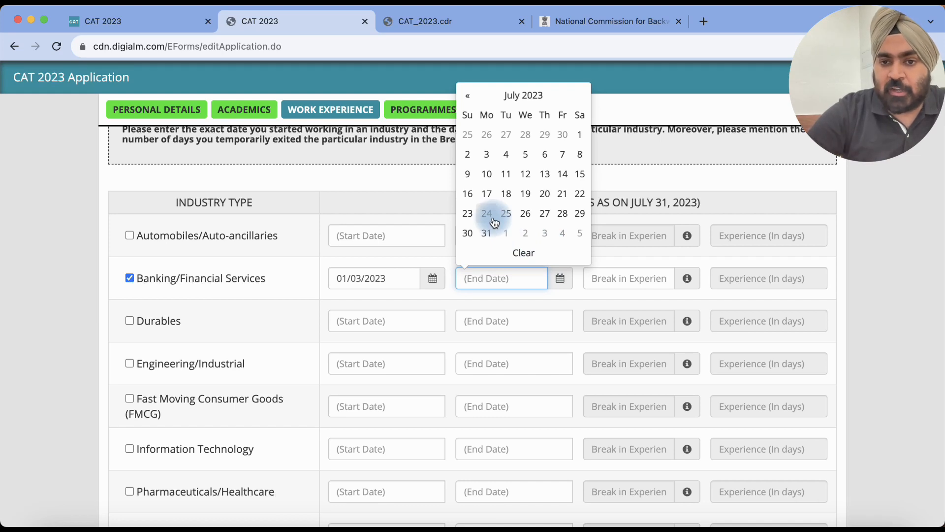
{"action": "left_click", "coordinate": [430, 280]}
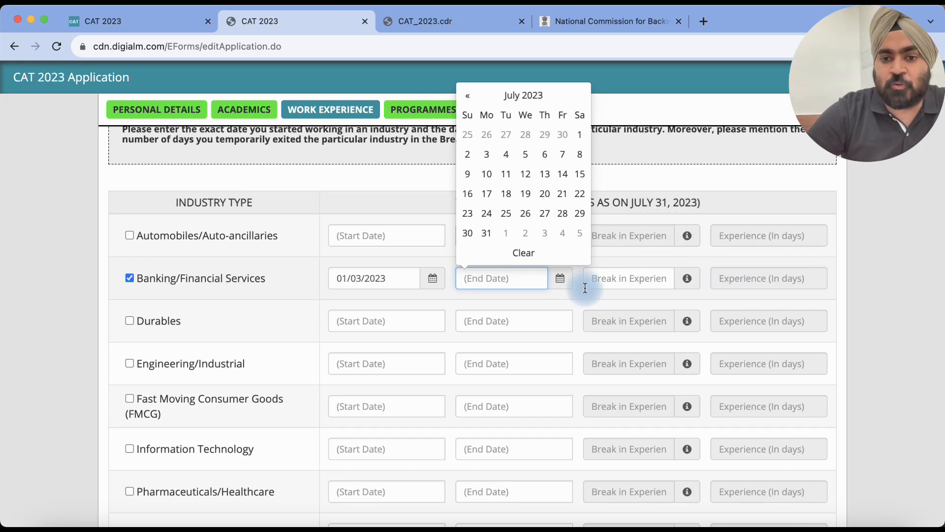
{"action": "left_click", "coordinate": [739, 284]}
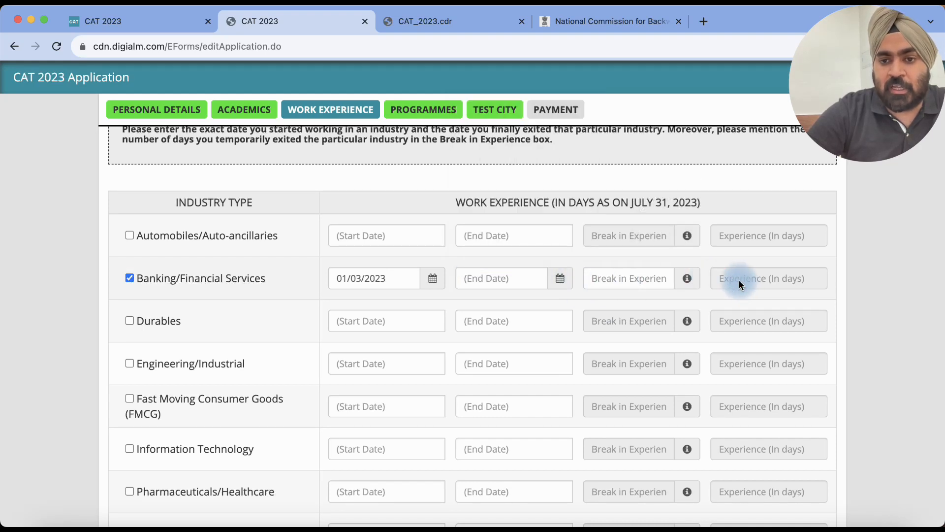
{"action": "left_click", "coordinate": [647, 286]}
{"action": "left_click", "coordinate": [642, 276]}
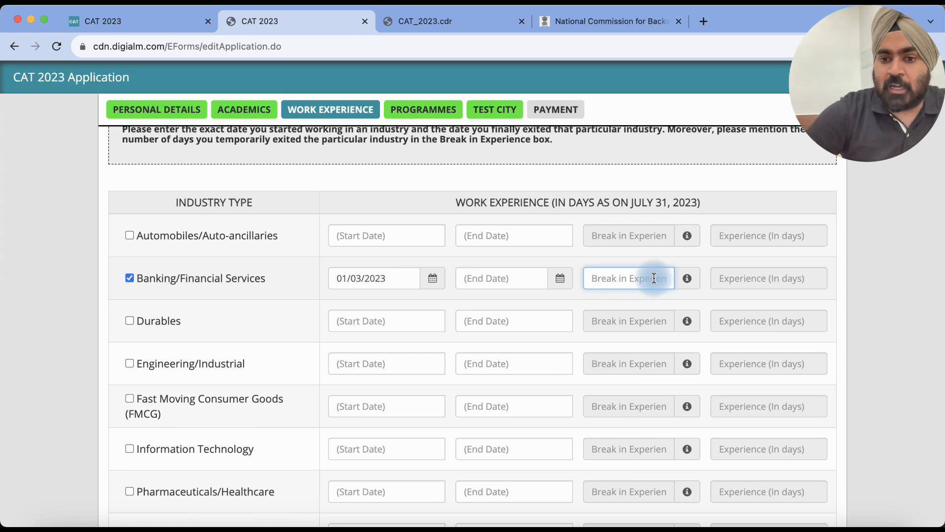
Step: Enter a 60-day break and set the end date to 31 July 2023
{"action": "mouse_move", "coordinate": [688, 277]}
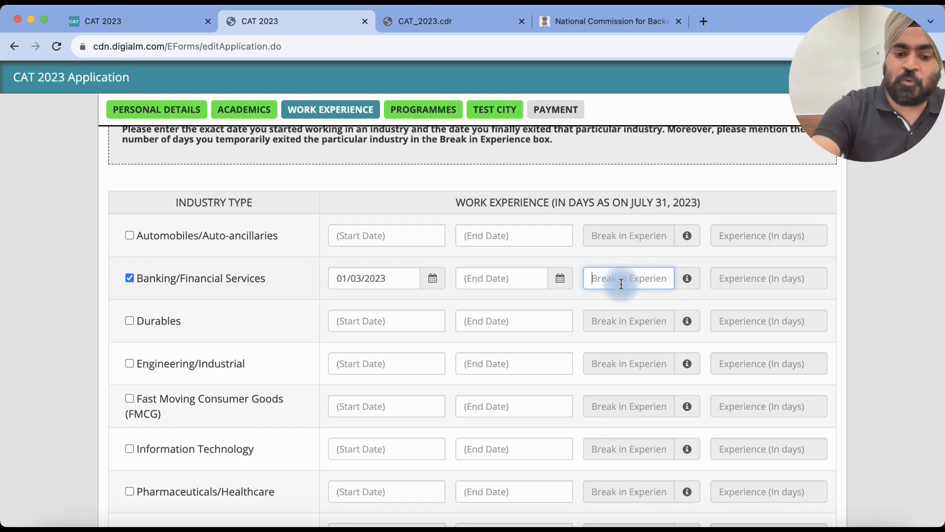
{"action": "type", "text": "60"}
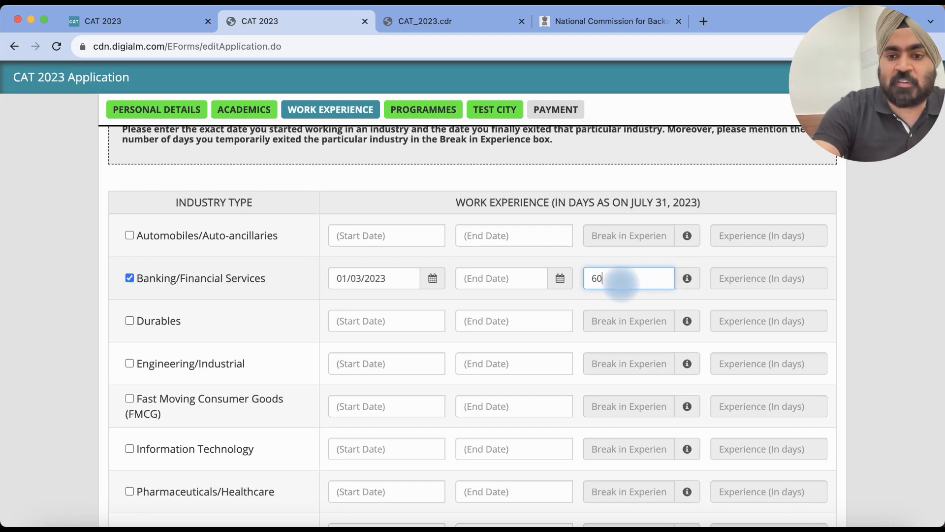
{"action": "key", "text": "Tab"}
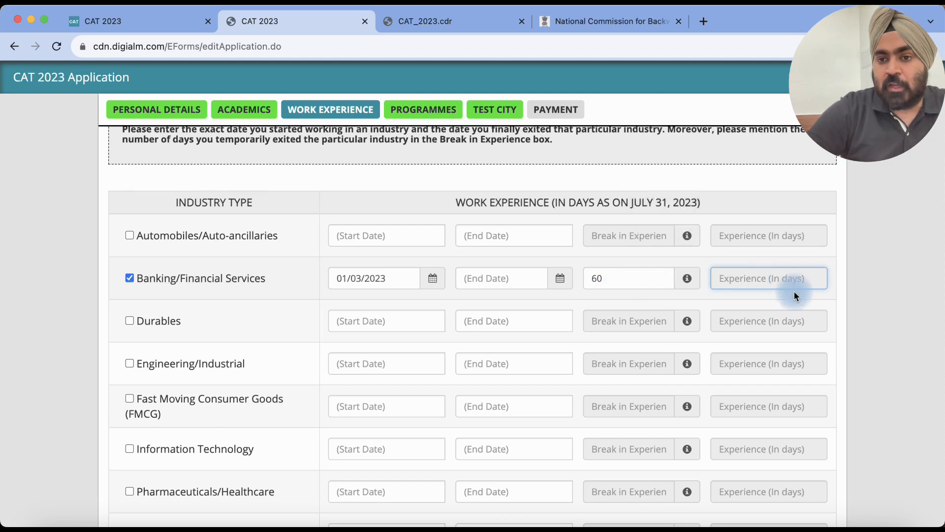
{"action": "left_click", "coordinate": [766, 275]}
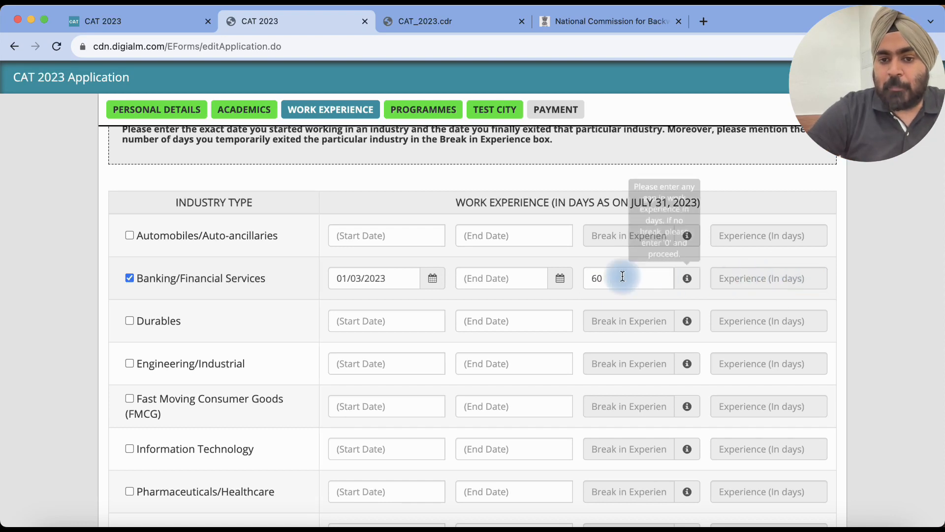
{"action": "left_click", "coordinate": [560, 279]}
{"action": "left_click", "coordinate": [493, 241]}
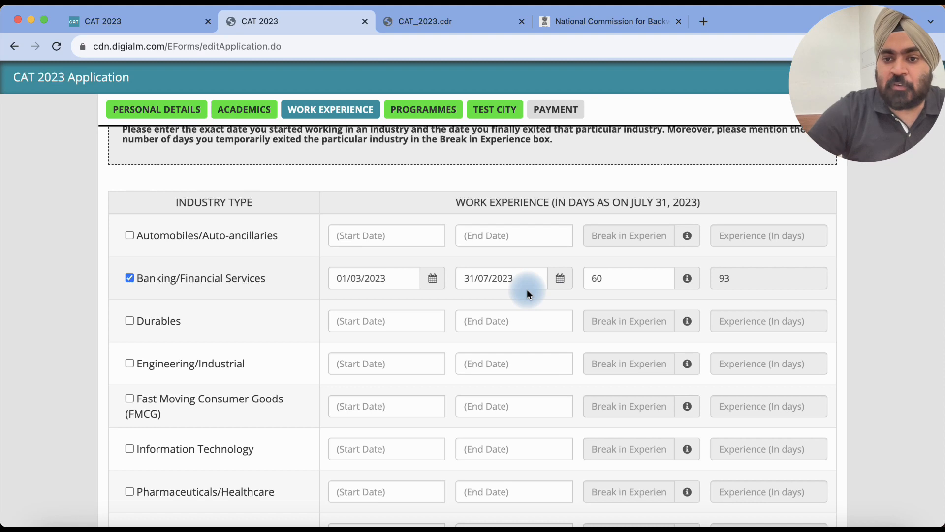
Step: Change the start date to 01/09/2022 and the break to 30 days, totalling 304 days
{"action": "left_click", "coordinate": [436, 281]}
{"action": "left_click", "coordinate": [337, 100]}
{"action": "left_click", "coordinate": [338, 100]}
{"action": "left_click", "coordinate": [338, 100]}
{"action": "left_click", "coordinate": [337, 100]}
{"action": "left_click", "coordinate": [338, 100]}
{"action": "left_click", "coordinate": [337, 100]}
{"action": "left_click", "coordinate": [417, 135]}
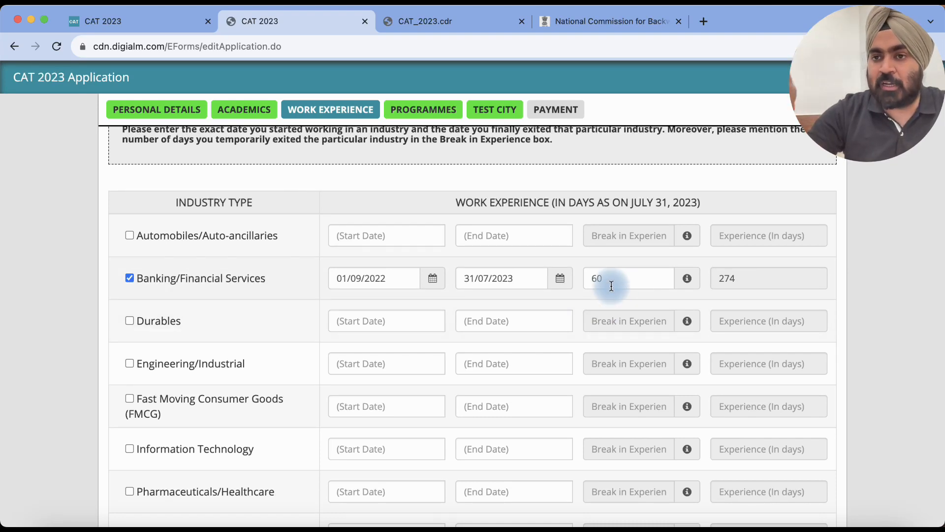
{"action": "left_click", "coordinate": [622, 278]}
{"action": "key", "text": "BackSpace"}
{"action": "key", "text": "BackSpace"}
{"action": "type", "text": "3"}
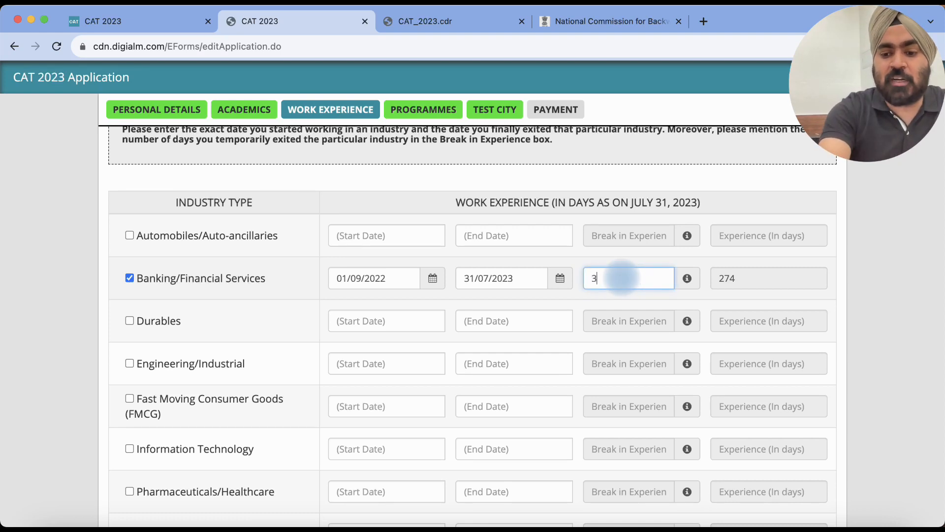
{"action": "left_click", "coordinate": [684, 250]}
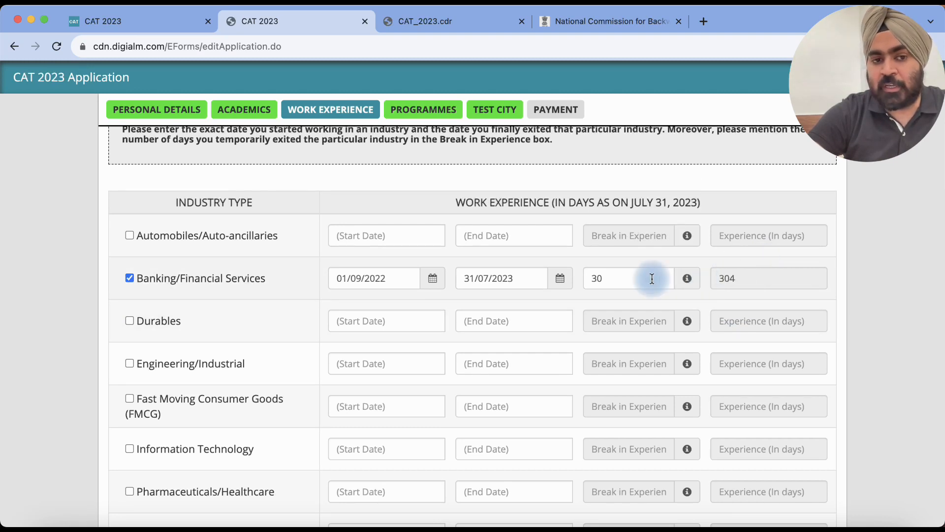
Step: Untick Banking/Financial Services so experience is 0, then save the Work Experience section
{"action": "left_click", "coordinate": [129, 278]}
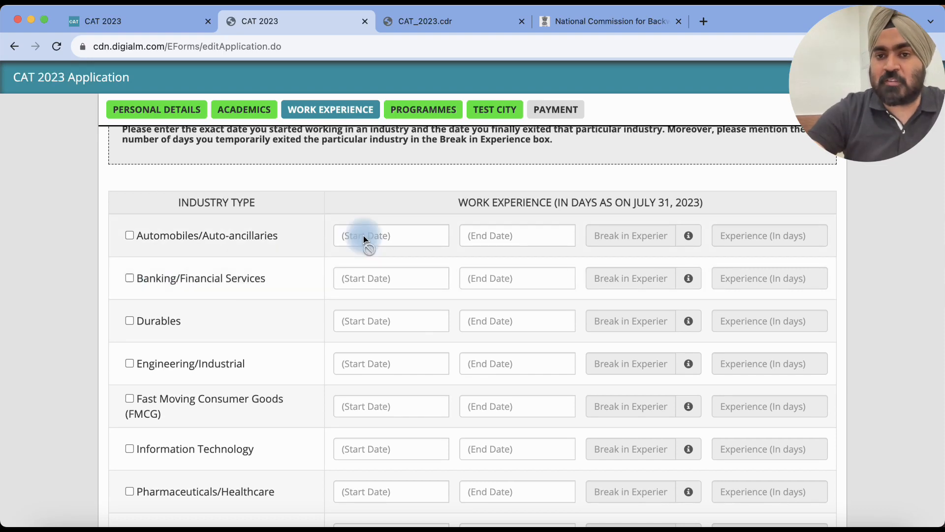
{"action": "scroll", "coordinate": [364, 239], "scroll_direction": "down", "scroll_amount": 7}
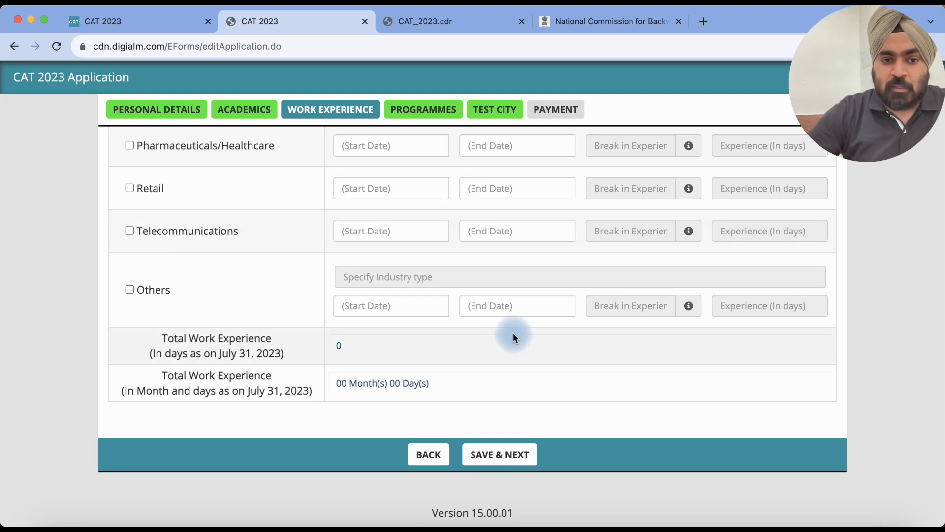
{"action": "scroll", "coordinate": [513, 333], "scroll_direction": "up", "scroll_amount": 3}
{"action": "scroll", "coordinate": [513, 332], "scroll_direction": "down", "scroll_amount": 2}
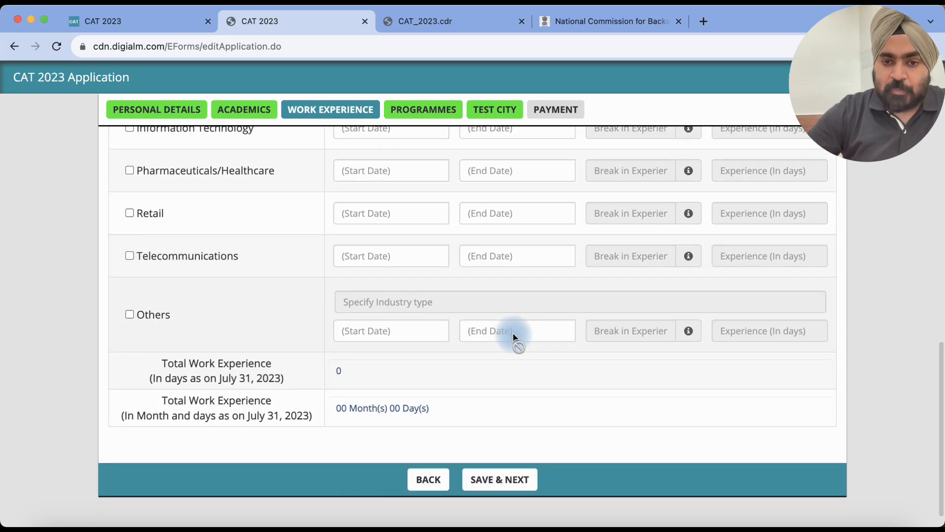
{"action": "scroll", "coordinate": [512, 332], "scroll_direction": "down", "scroll_amount": 1}
{"action": "left_click", "coordinate": [494, 459]}
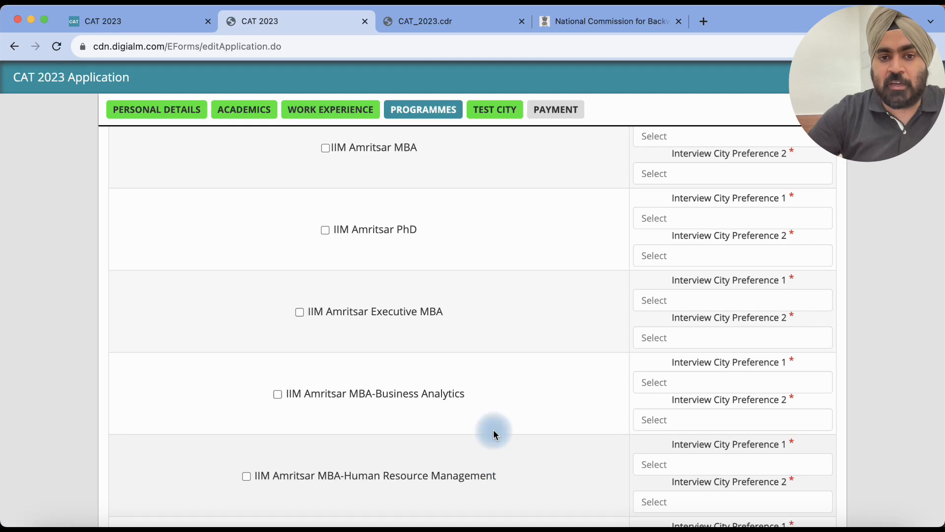
Step: Dismiss the save confirmation and review the IIM programmes and their interview city options
{"action": "left_click", "coordinate": [586, 124]}
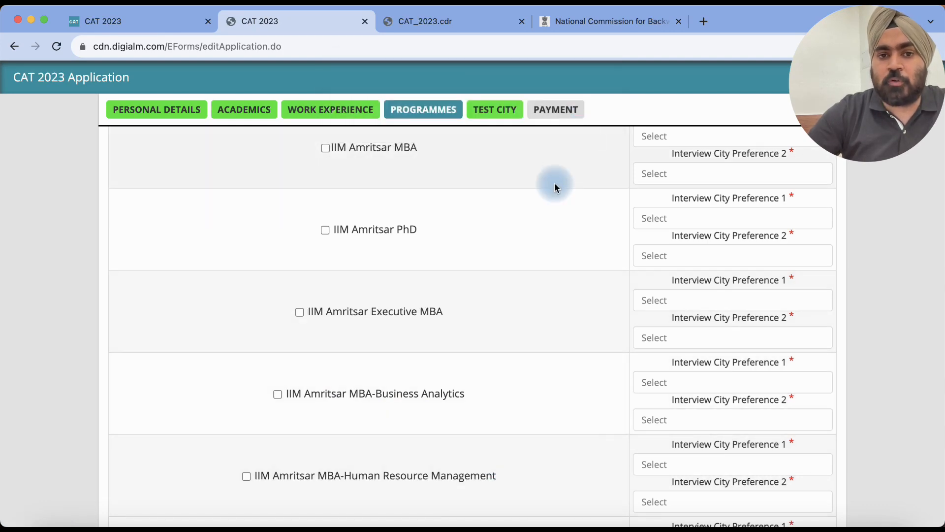
{"action": "scroll", "coordinate": [542, 212], "scroll_direction": "up", "scroll_amount": 1}
{"action": "scroll", "coordinate": [537, 228], "scroll_direction": "up", "scroll_amount": 10}
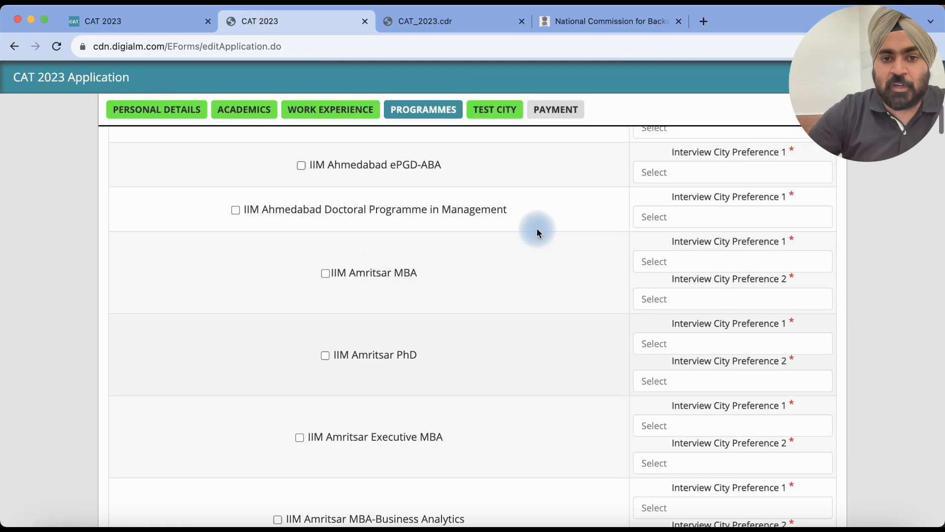
{"action": "scroll", "coordinate": [489, 368], "scroll_direction": "down", "scroll_amount": 5}
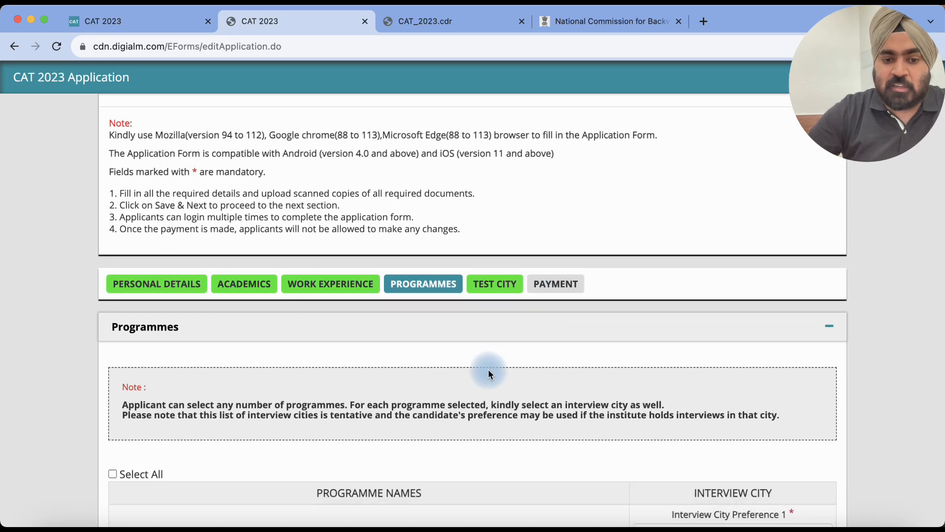
{"action": "scroll", "coordinate": [489, 373], "scroll_direction": "down", "scroll_amount": 4}
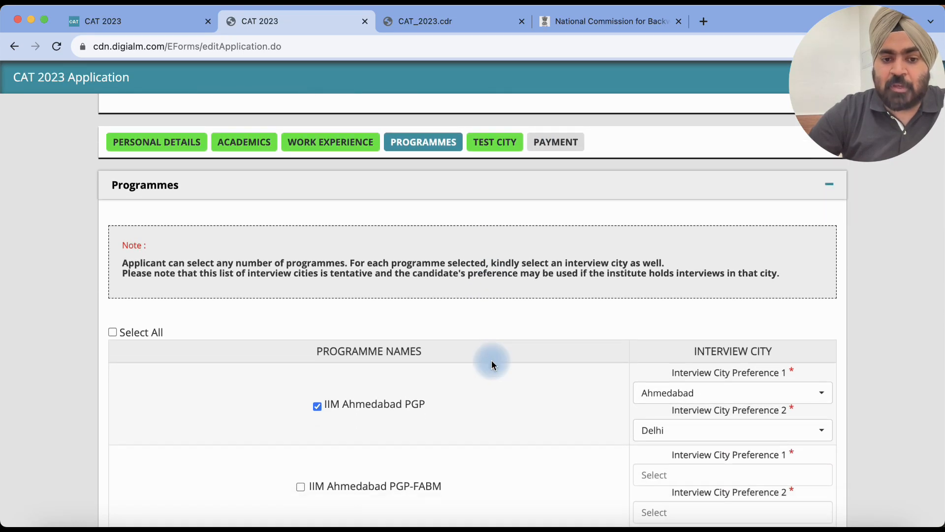
{"action": "scroll", "coordinate": [491, 365], "scroll_direction": "down", "scroll_amount": 2}
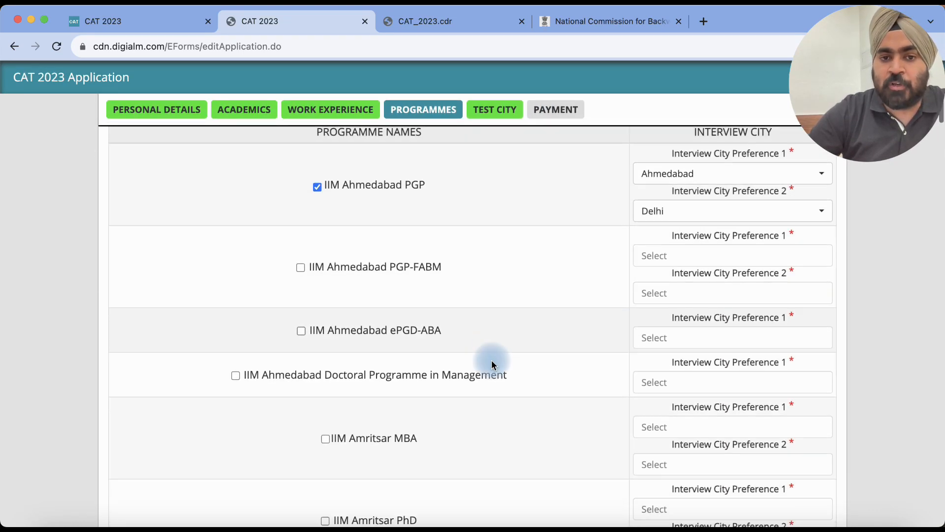
{"action": "scroll", "coordinate": [491, 364], "scroll_direction": "up", "scroll_amount": 1}
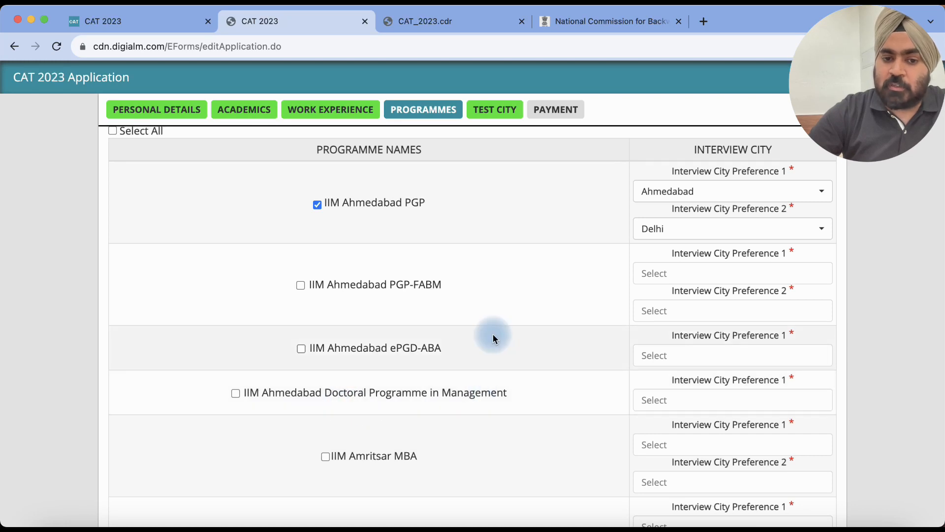
{"action": "scroll", "coordinate": [491, 344], "scroll_direction": "down", "scroll_amount": 4}
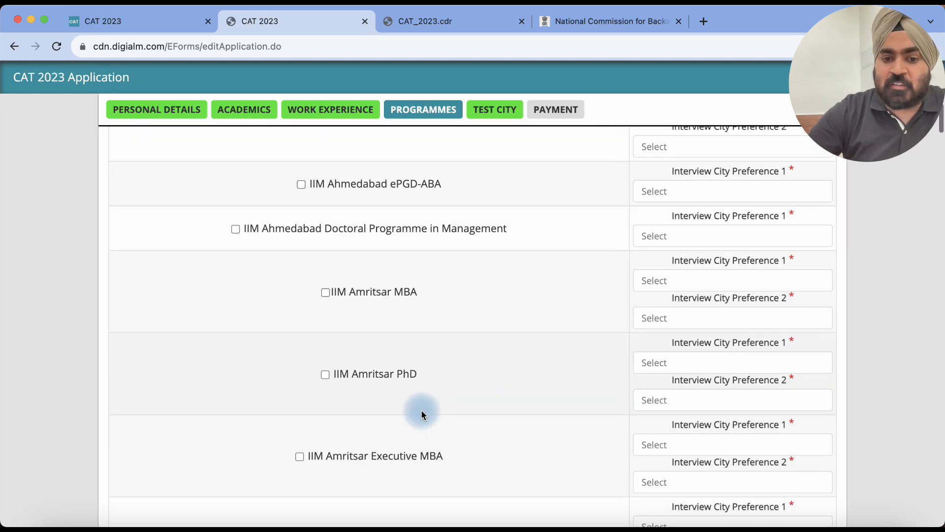
{"action": "scroll", "coordinate": [421, 414], "scroll_direction": "down", "scroll_amount": 4}
{"action": "scroll", "coordinate": [422, 414], "scroll_direction": "up", "scroll_amount": 6}
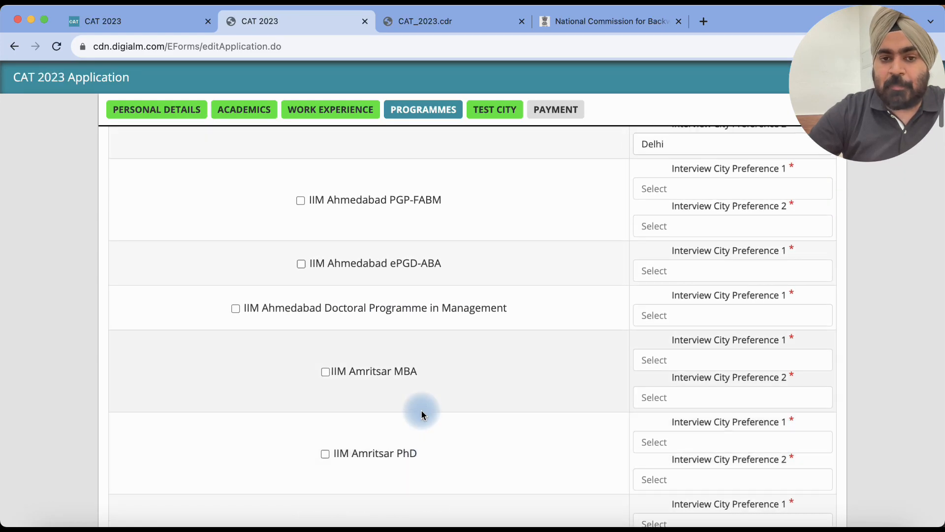
{"action": "scroll", "coordinate": [422, 414], "scroll_direction": "up", "scroll_amount": 10}
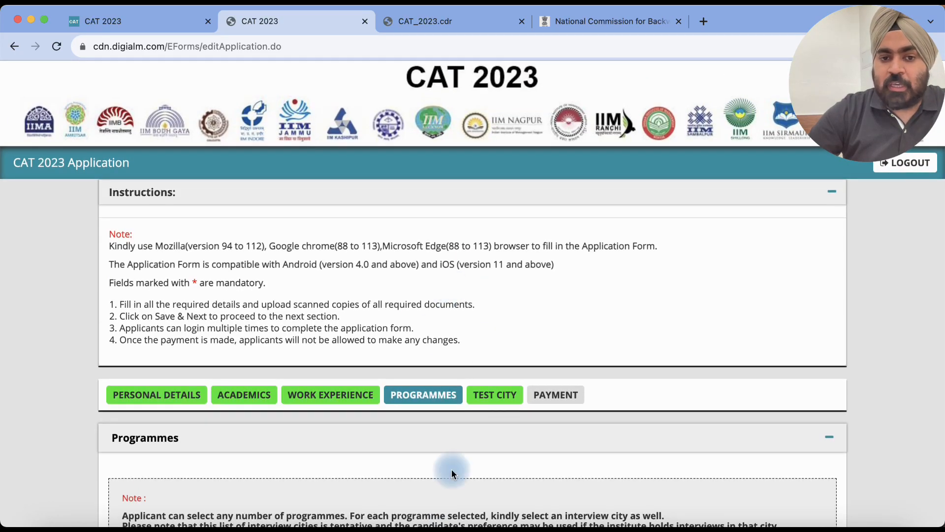
{"action": "scroll", "coordinate": [450, 466], "scroll_direction": "down", "scroll_amount": 4}
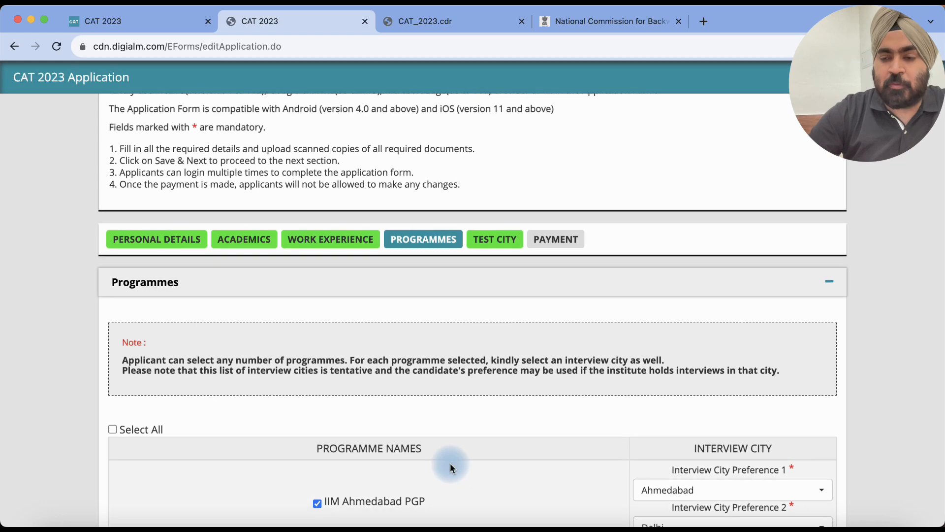
{"action": "scroll", "coordinate": [450, 466], "scroll_direction": "down", "scroll_amount": 5}
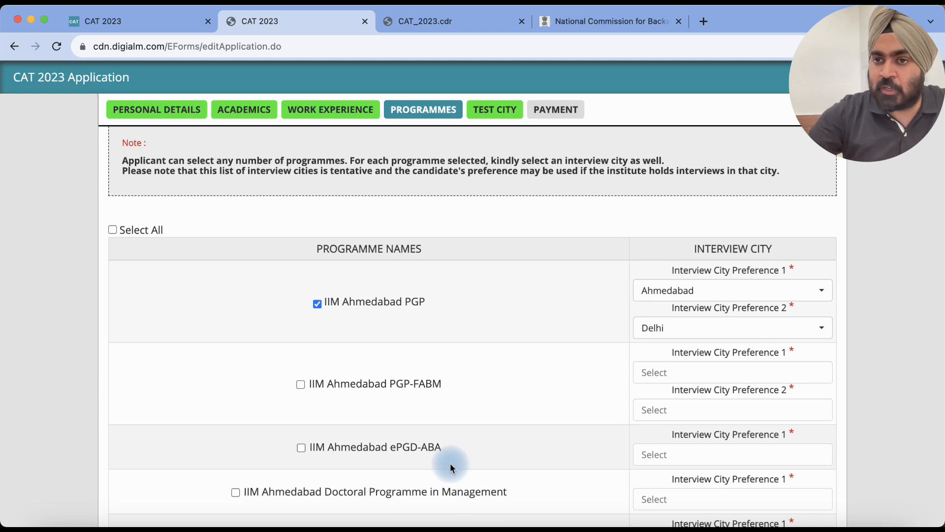
{"action": "scroll", "coordinate": [450, 466], "scroll_direction": "down", "scroll_amount": 1}
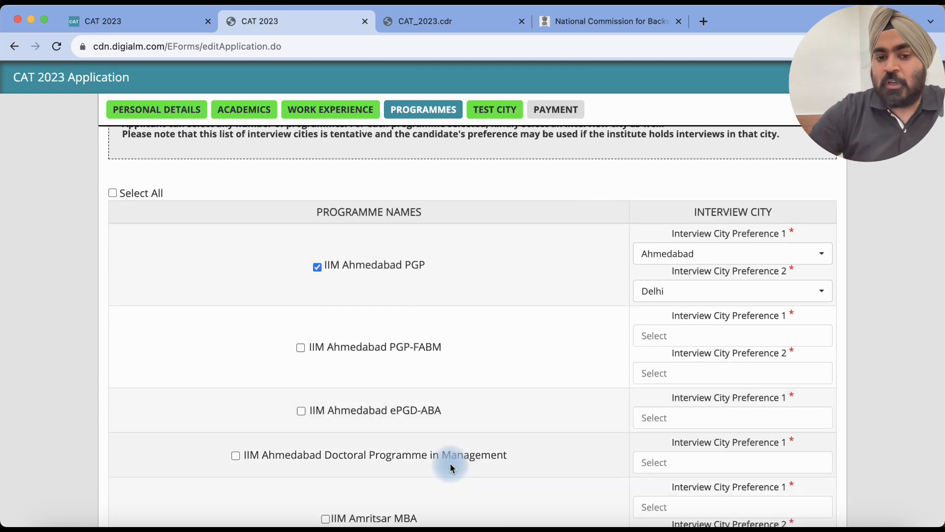
{"action": "scroll", "coordinate": [450, 463], "scroll_direction": "down", "scroll_amount": 1}
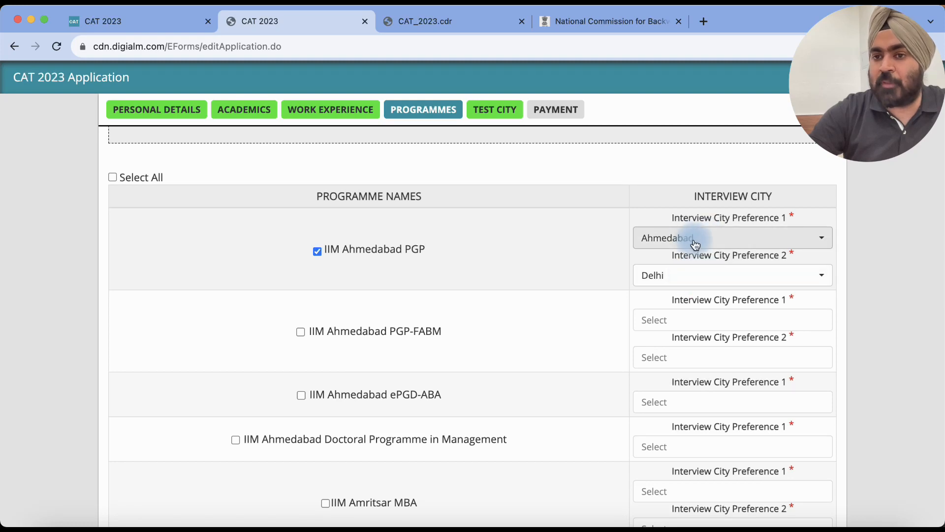
Step: Set IIM Ahmedabad PGP interview cities to Delhi first and Ahmedabad second
{"action": "left_click", "coordinate": [698, 238]}
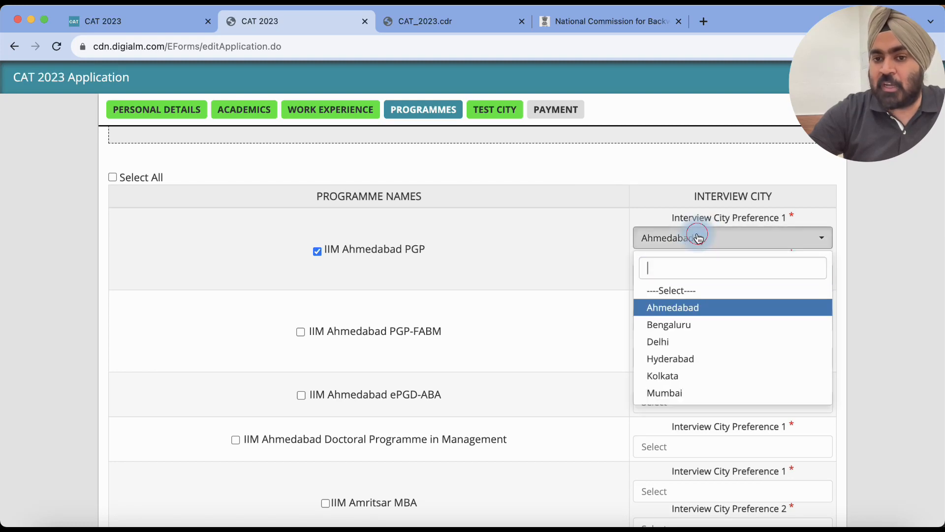
{"action": "left_click", "coordinate": [660, 341]}
{"action": "left_click", "coordinate": [547, 193]}
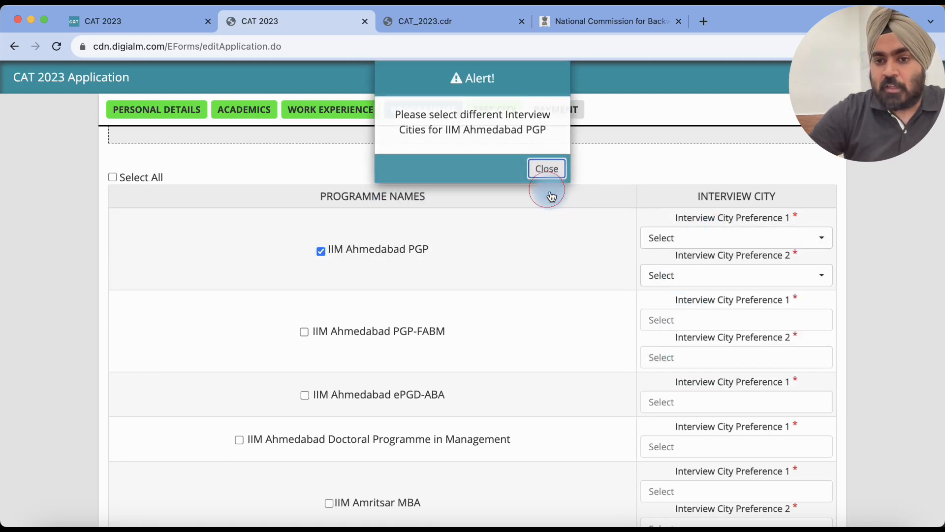
{"action": "left_click", "coordinate": [667, 238]}
{"action": "left_click", "coordinate": [680, 341]}
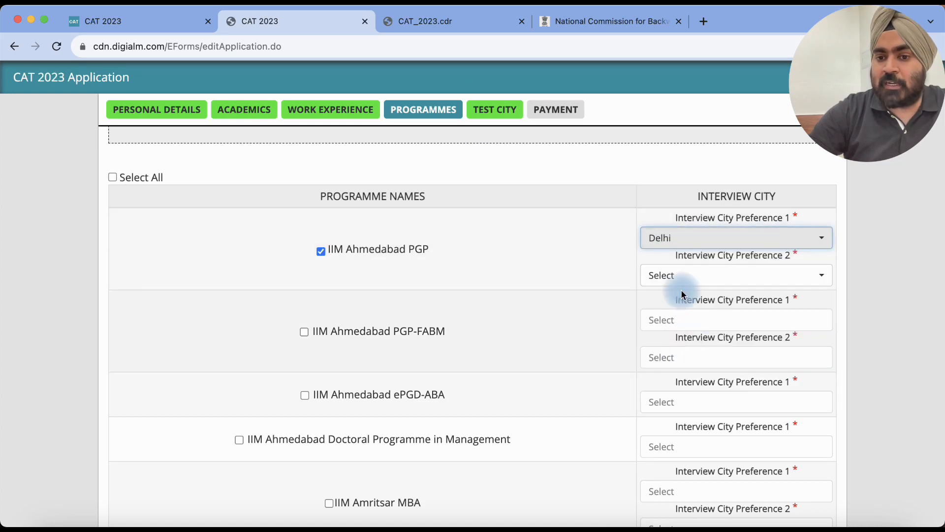
{"action": "left_click", "coordinate": [677, 281]}
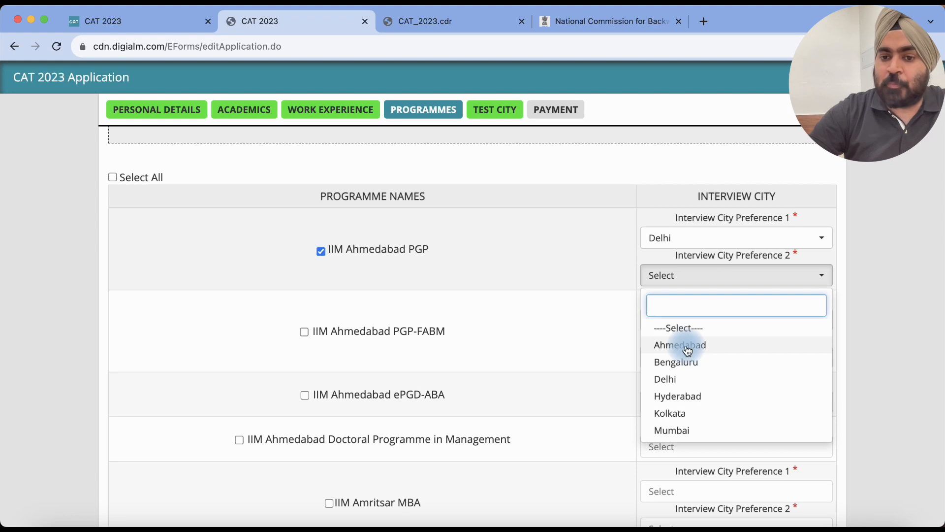
{"action": "left_click", "coordinate": [688, 350]}
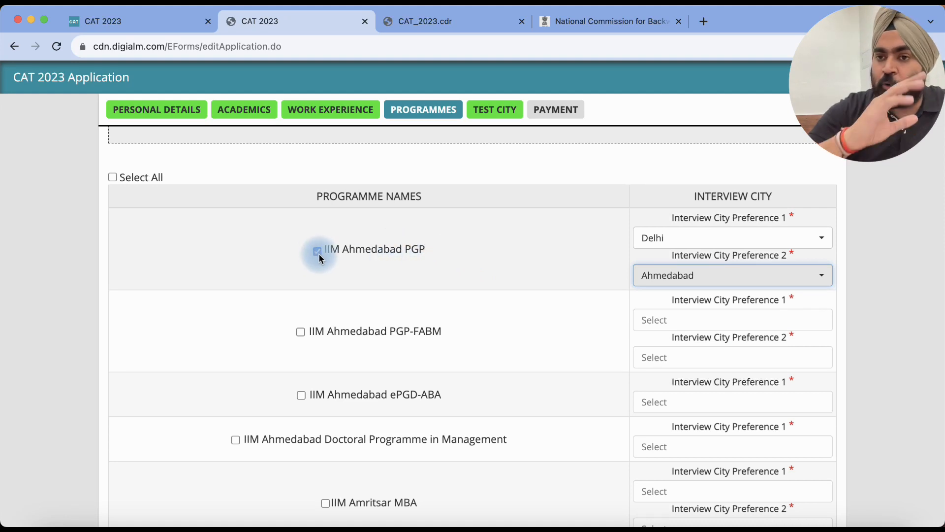
Step: Select all programmes; give PGP Ahmedabad/Bengaluru and PGP-FABM Bengaluru/Kolkata as interview cities
{"action": "left_click", "coordinate": [113, 178]}
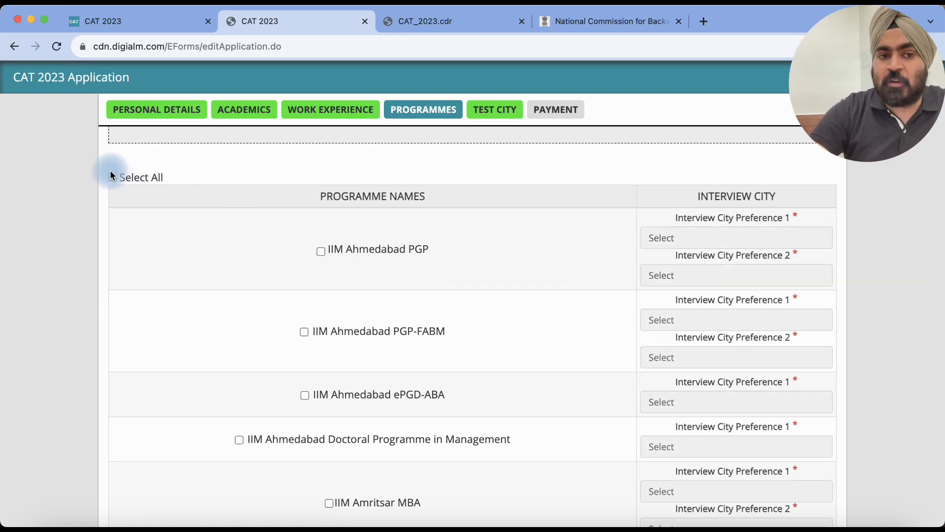
{"action": "left_click", "coordinate": [113, 178]}
{"action": "left_click", "coordinate": [114, 181]}
{"action": "left_click", "coordinate": [113, 178]}
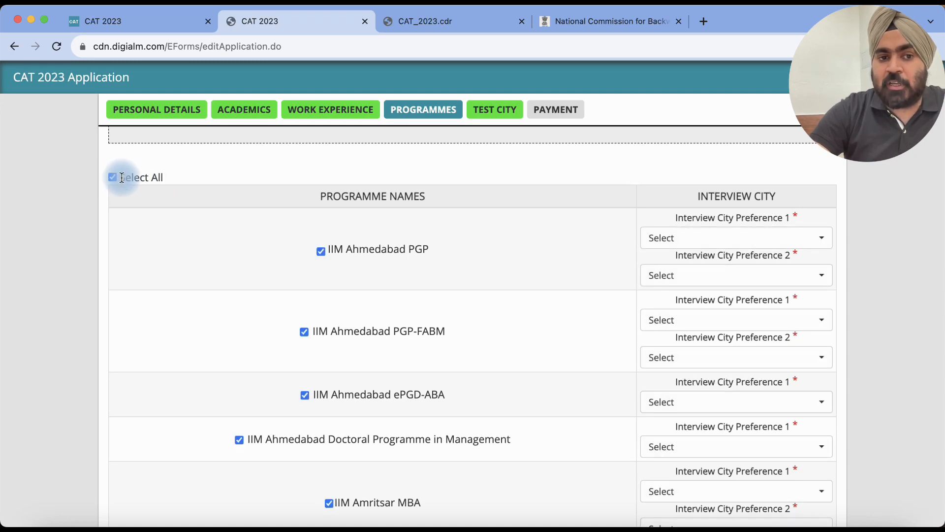
{"action": "left_click", "coordinate": [670, 240]}
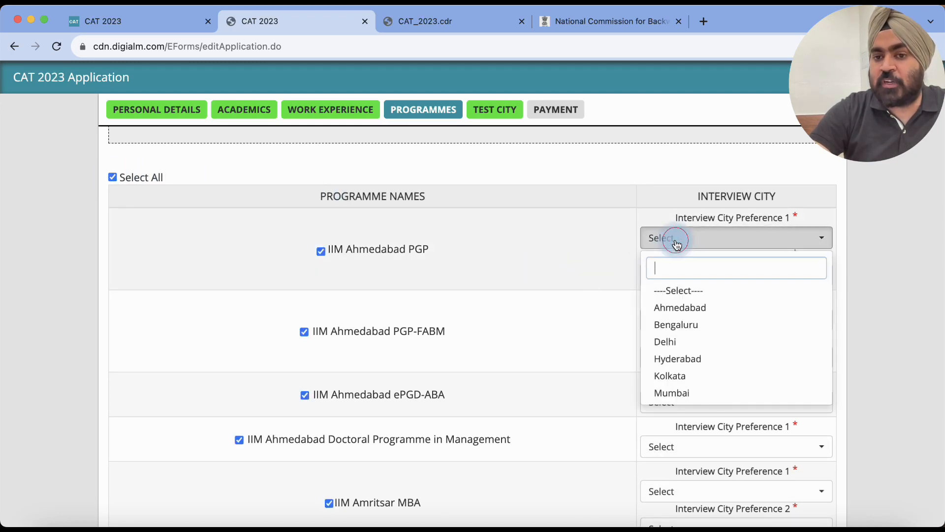
{"action": "left_click", "coordinate": [675, 309]}
{"action": "left_click", "coordinate": [684, 277]}
{"action": "left_click", "coordinate": [684, 362]}
{"action": "left_click", "coordinate": [669, 320]}
{"action": "left_click", "coordinate": [670, 405]}
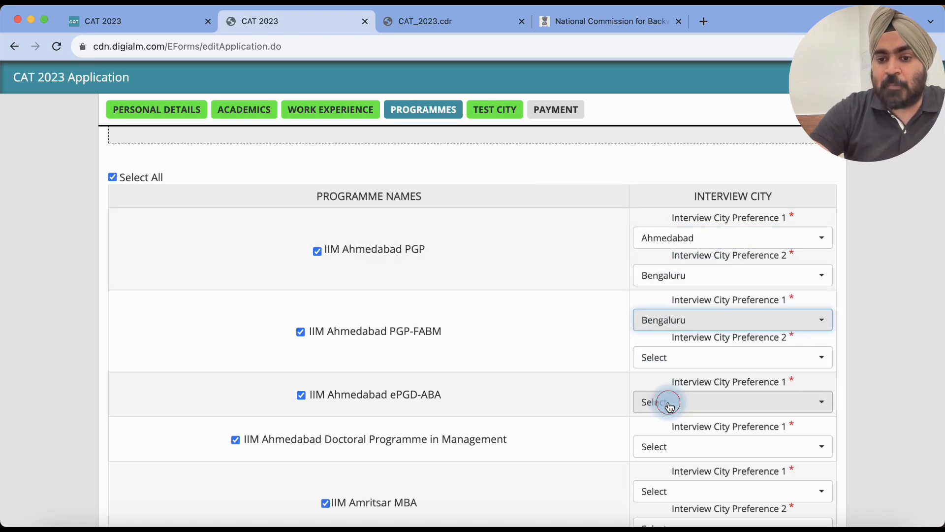
{"action": "left_click", "coordinate": [673, 363]}
{"action": "left_click", "coordinate": [665, 318]}
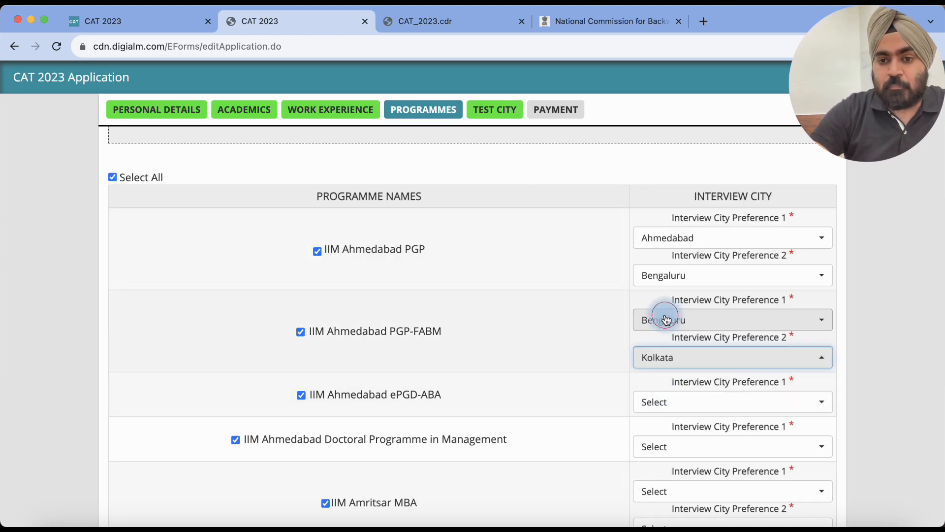
Step: Keep only IIM Ahmedabad PGP with Bengaluru then Ahmedabad, and save the programmes
{"action": "left_click", "coordinate": [112, 179]}
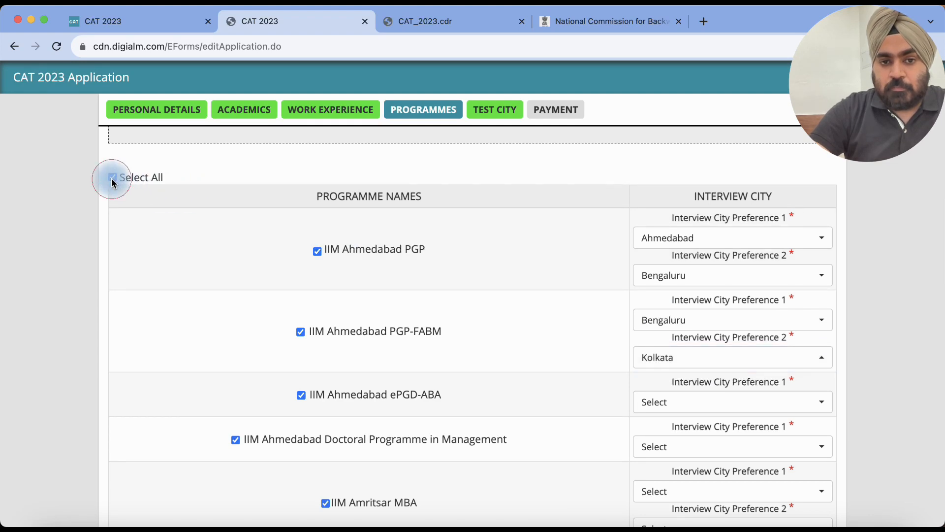
{"action": "left_click", "coordinate": [321, 251]}
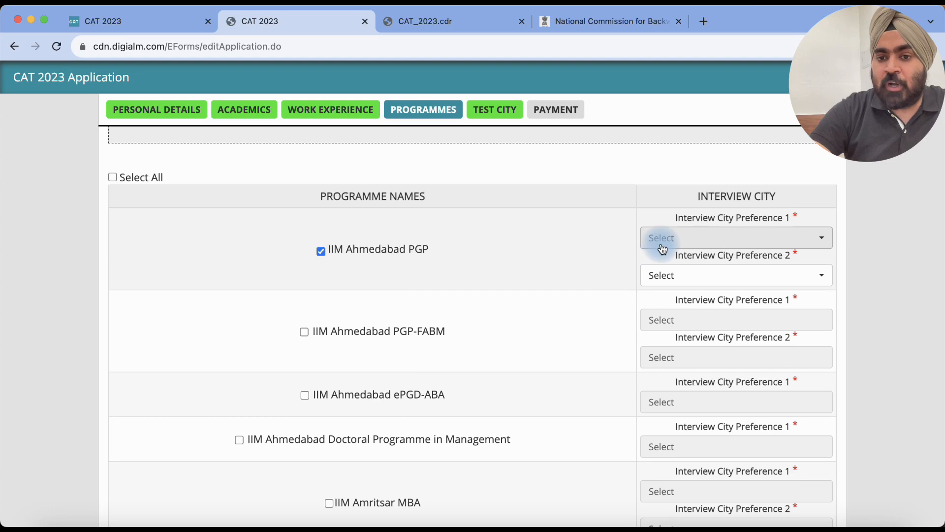
{"action": "left_click", "coordinate": [662, 242]}
{"action": "left_click", "coordinate": [679, 326]}
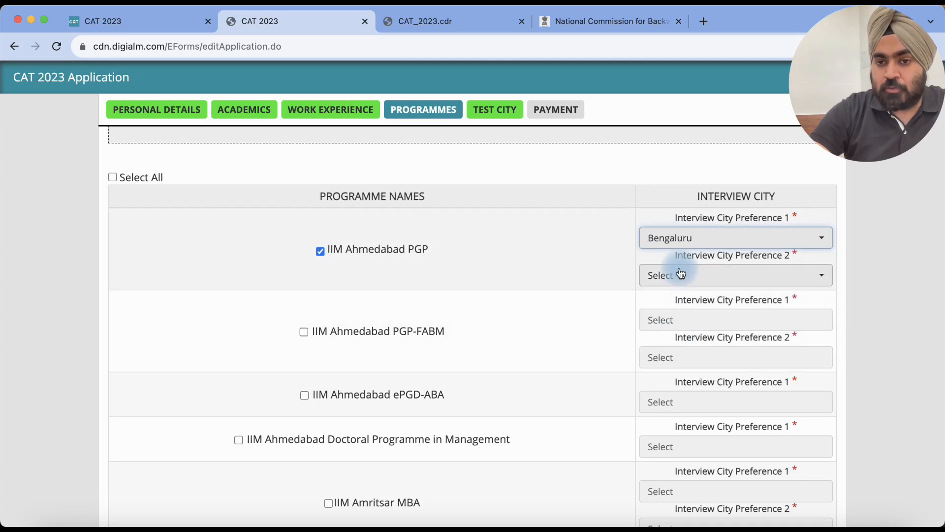
{"action": "left_click", "coordinate": [681, 274]}
{"action": "left_click", "coordinate": [669, 344]}
{"action": "scroll", "coordinate": [516, 309], "scroll_direction": "down", "scroll_amount": 10}
{"action": "scroll", "coordinate": [516, 308], "scroll_direction": "down", "scroll_amount": 20}
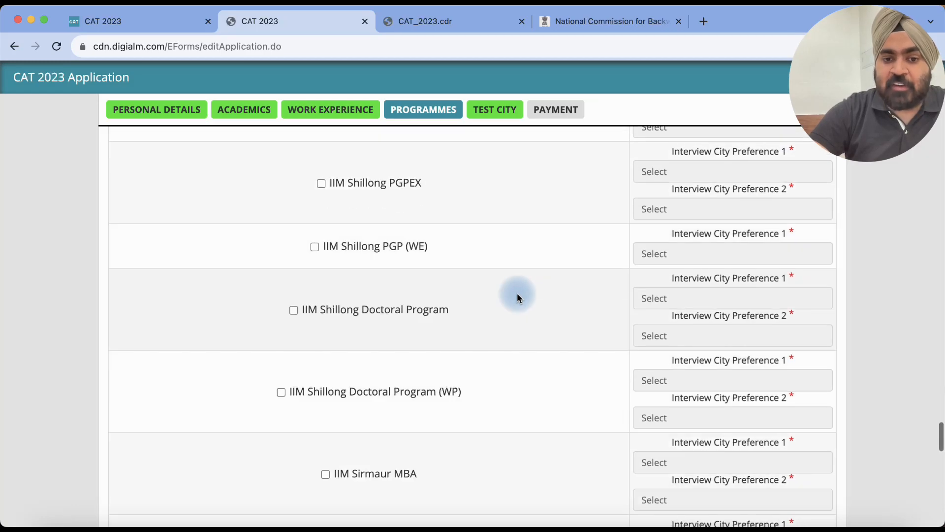
{"action": "scroll", "coordinate": [517, 298], "scroll_direction": "down", "scroll_amount": 20}
{"action": "left_click", "coordinate": [497, 463]}
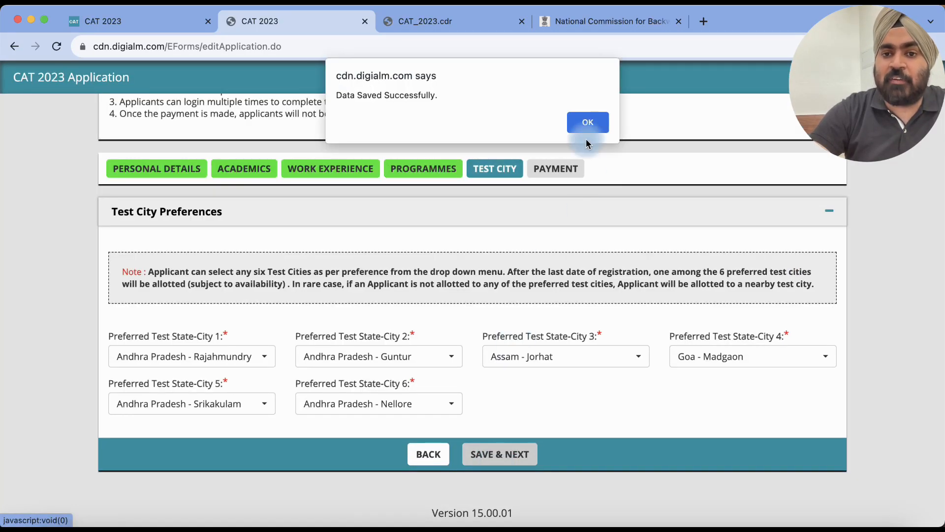
Step: Review the first test city list unchanged and save the six preferences, reaching the Rs 2400 Payment page
{"action": "left_click", "coordinate": [592, 121]}
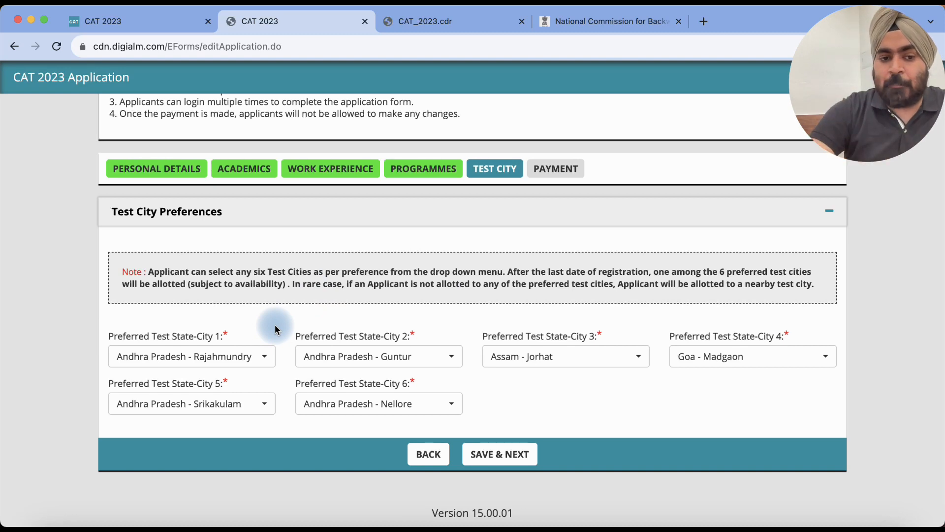
{"action": "left_click", "coordinate": [211, 356]}
{"action": "scroll", "coordinate": [235, 249], "scroll_direction": "down", "scroll_amount": 3}
{"action": "scroll", "coordinate": [235, 251], "scroll_direction": "down", "scroll_amount": 10}
{"action": "scroll", "coordinate": [234, 252], "scroll_direction": "down", "scroll_amount": 15}
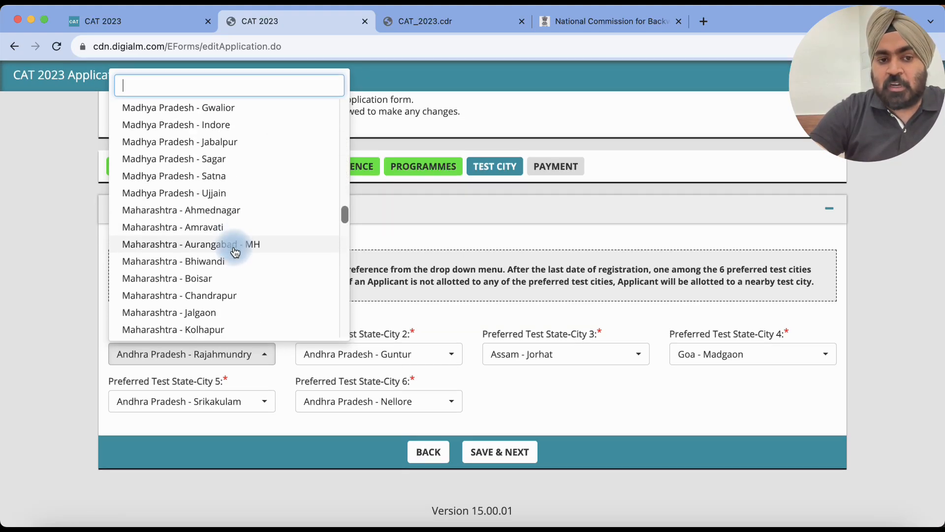
{"action": "scroll", "coordinate": [234, 251], "scroll_direction": "down", "scroll_amount": 20}
{"action": "scroll", "coordinate": [234, 252], "scroll_direction": "up", "scroll_amount": 3}
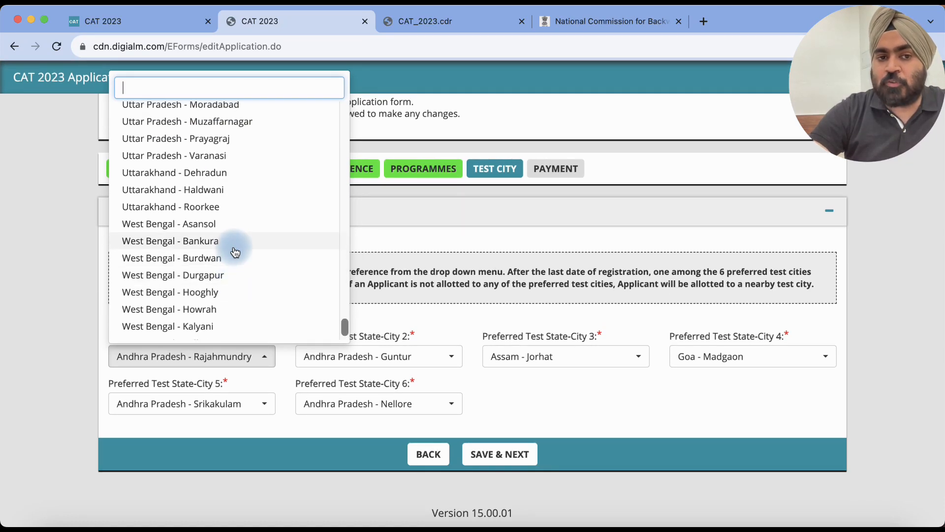
{"action": "scroll", "coordinate": [235, 252], "scroll_direction": "up", "scroll_amount": 1}
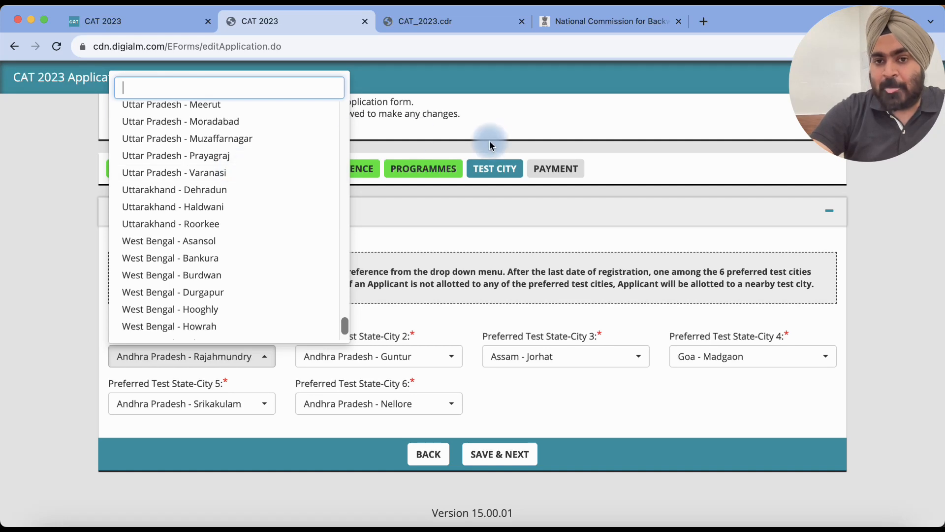
{"action": "left_click", "coordinate": [669, 163]}
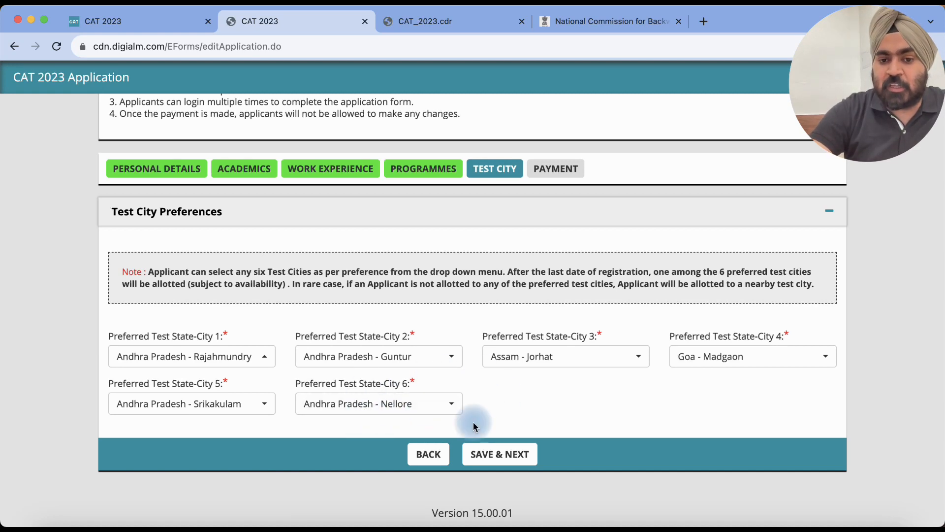
{"action": "left_click", "coordinate": [487, 452]}
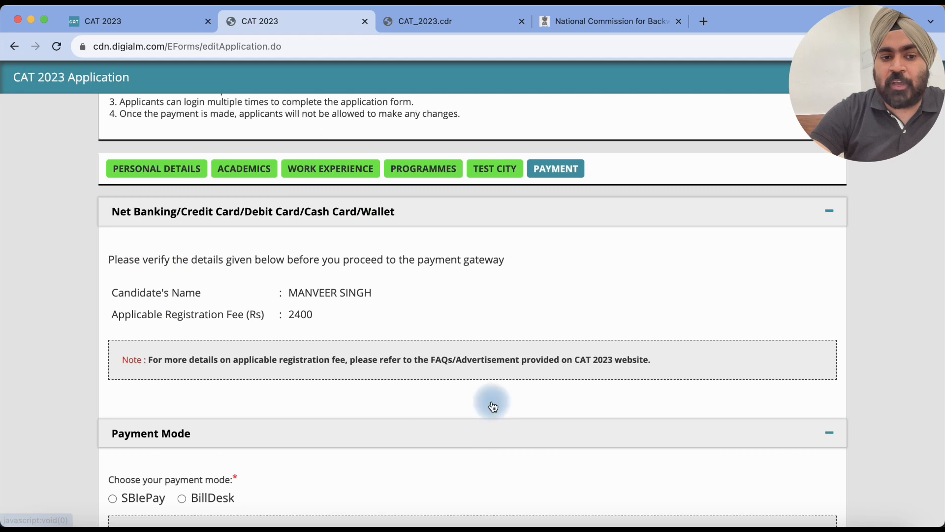
Step: Dismiss the save alert and tick the Payment tab's declaration checkbox
{"action": "left_click", "coordinate": [588, 122]}
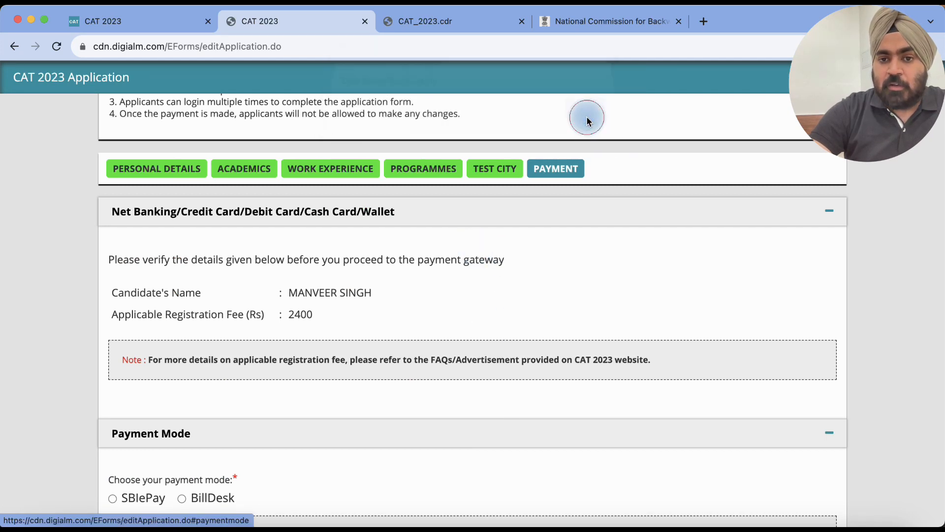
{"action": "scroll", "coordinate": [525, 261], "scroll_direction": "down", "scroll_amount": 1}
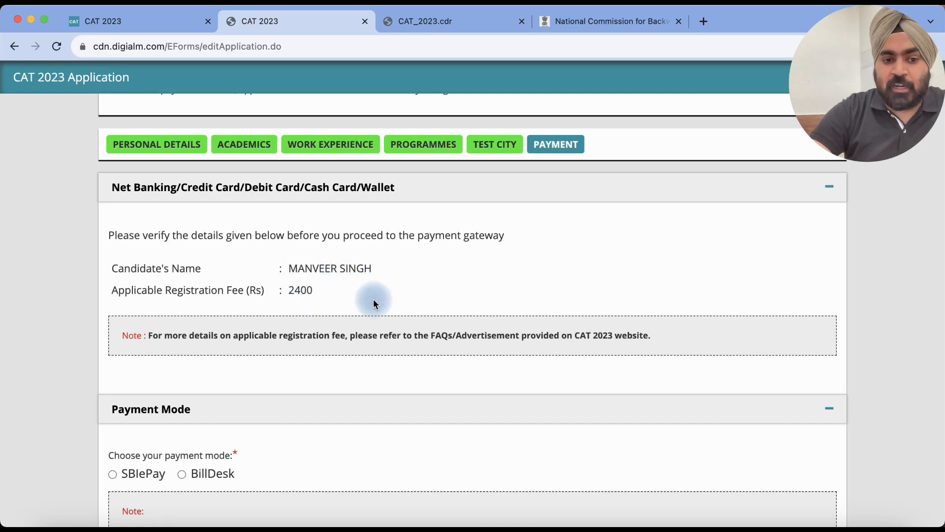
{"action": "scroll", "coordinate": [374, 300], "scroll_direction": "down", "scroll_amount": 3}
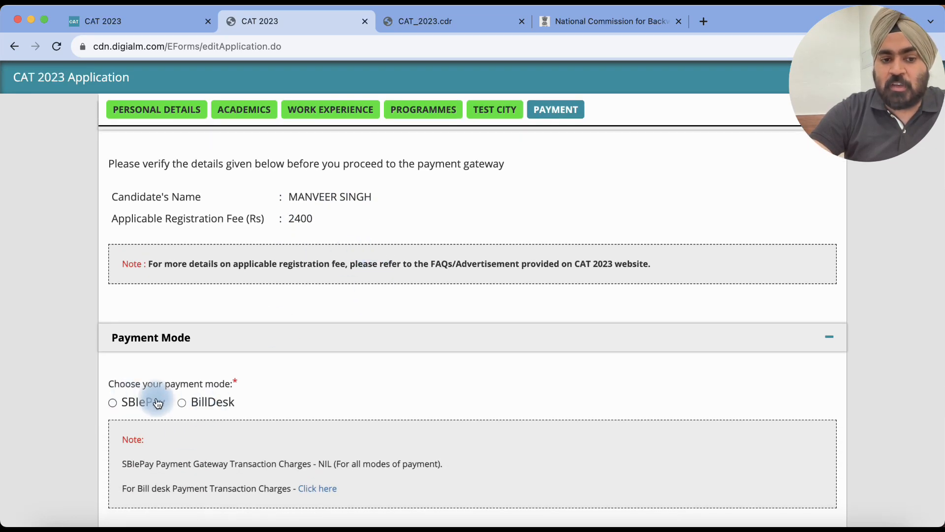
{"action": "scroll", "coordinate": [299, 367], "scroll_direction": "down", "scroll_amount": 3}
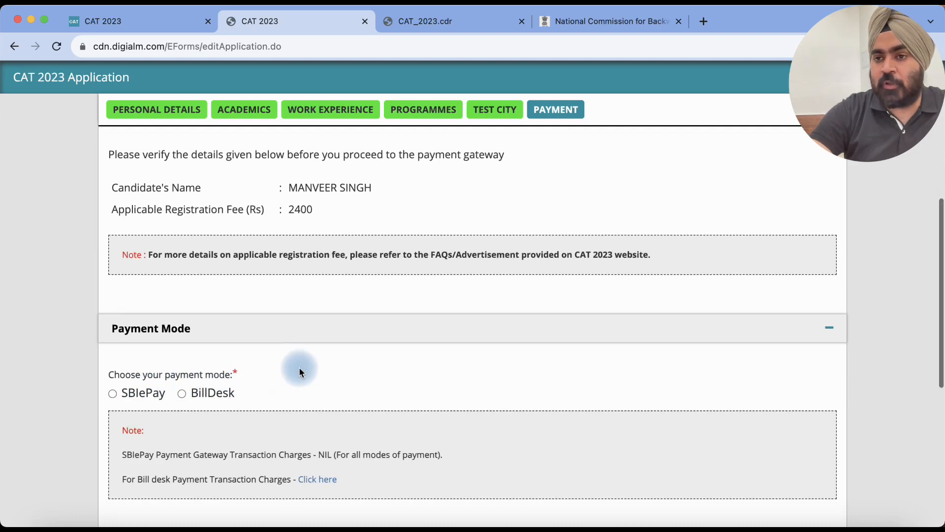
{"action": "scroll", "coordinate": [299, 368], "scroll_direction": "down", "scroll_amount": 6}
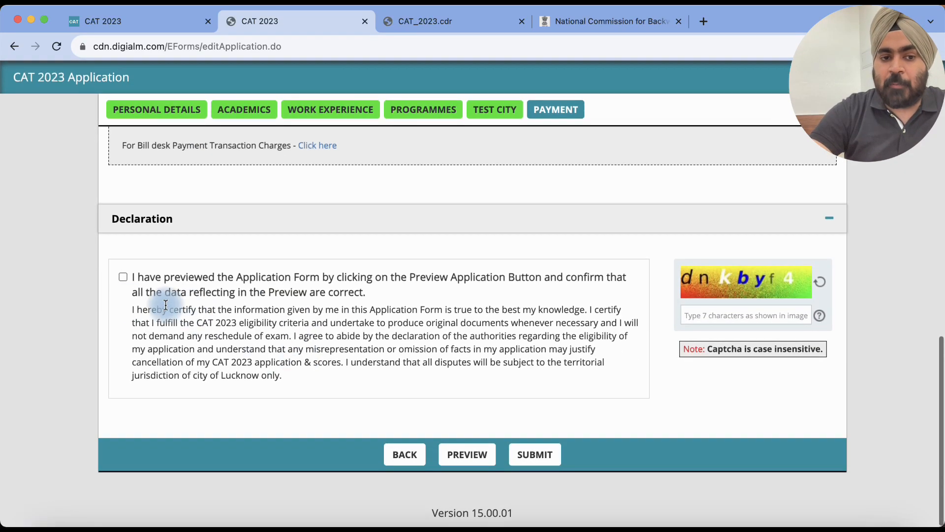
{"action": "left_click", "coordinate": [123, 276]}
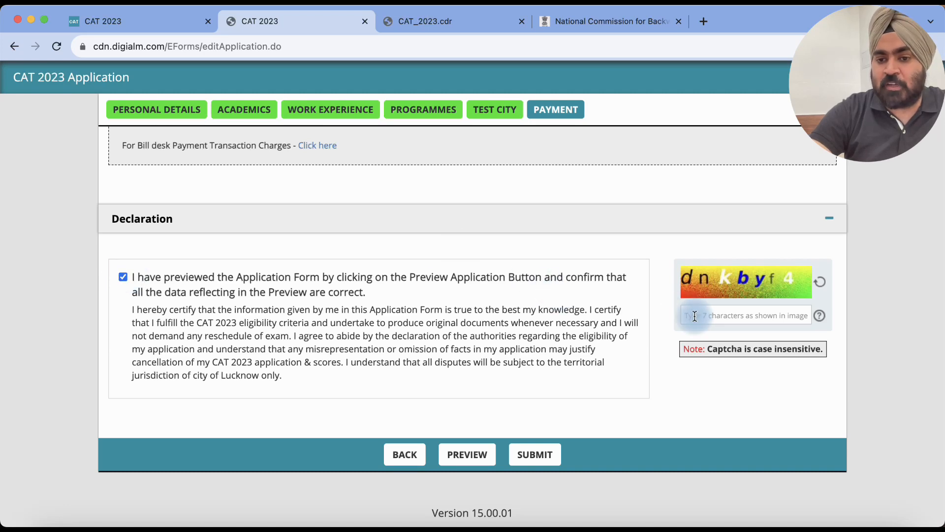
Step: Preview the whole application, opening on Applicant Details
{"action": "scroll", "coordinate": [516, 282], "scroll_direction": "down", "scroll_amount": 1}
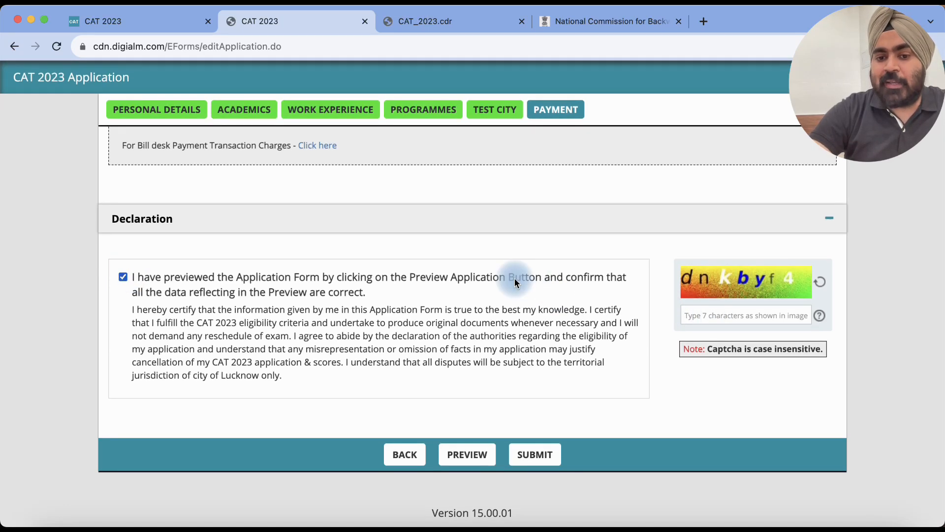
{"action": "scroll", "coordinate": [474, 287], "scroll_direction": "up", "scroll_amount": 1}
{"action": "scroll", "coordinate": [474, 287], "scroll_direction": "down", "scroll_amount": 1}
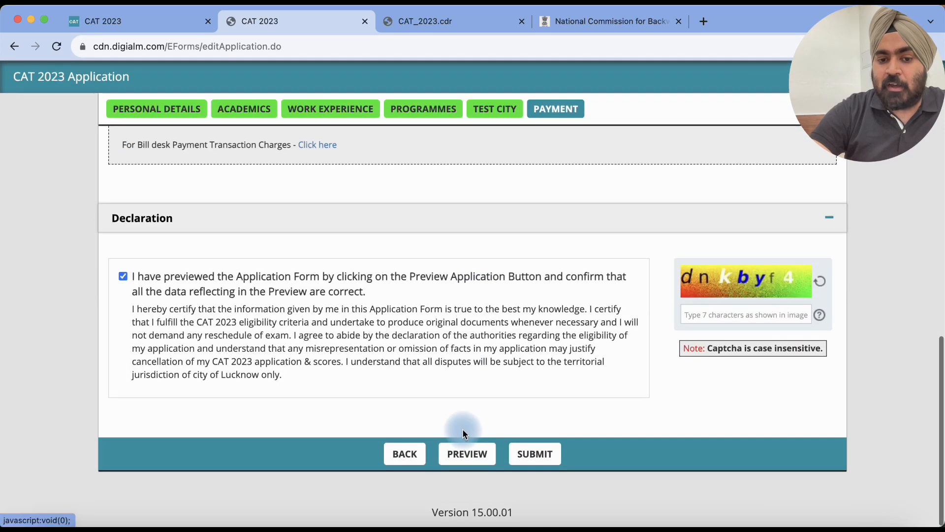
{"action": "left_click", "coordinate": [467, 455]}
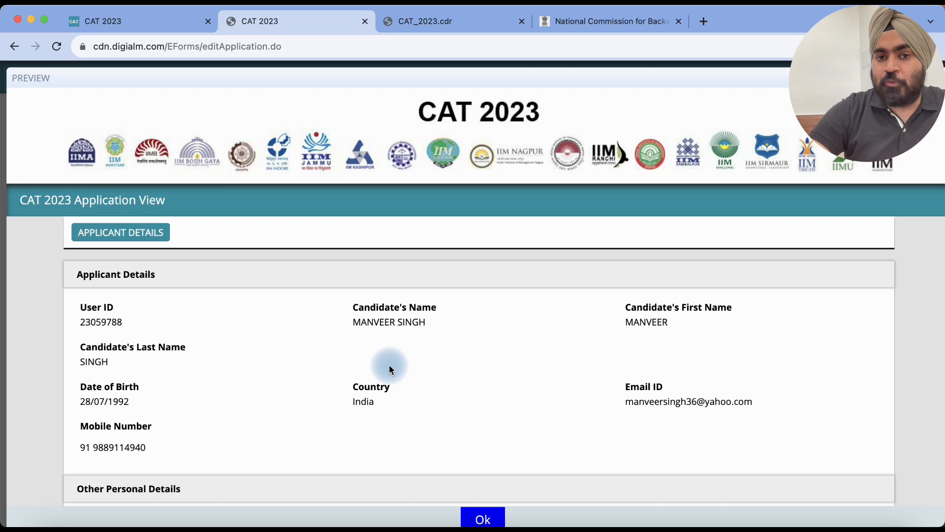
{"action": "scroll", "coordinate": [389, 366], "scroll_direction": "down", "scroll_amount": 1}
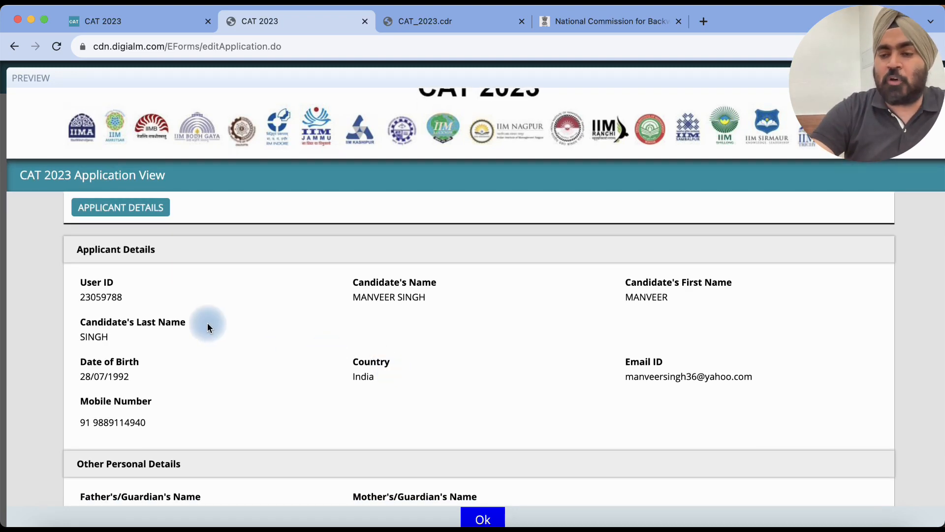
{"action": "scroll", "coordinate": [529, 321], "scroll_direction": "down", "scroll_amount": 1}
{"action": "scroll", "coordinate": [529, 320], "scroll_direction": "down", "scroll_amount": 4}
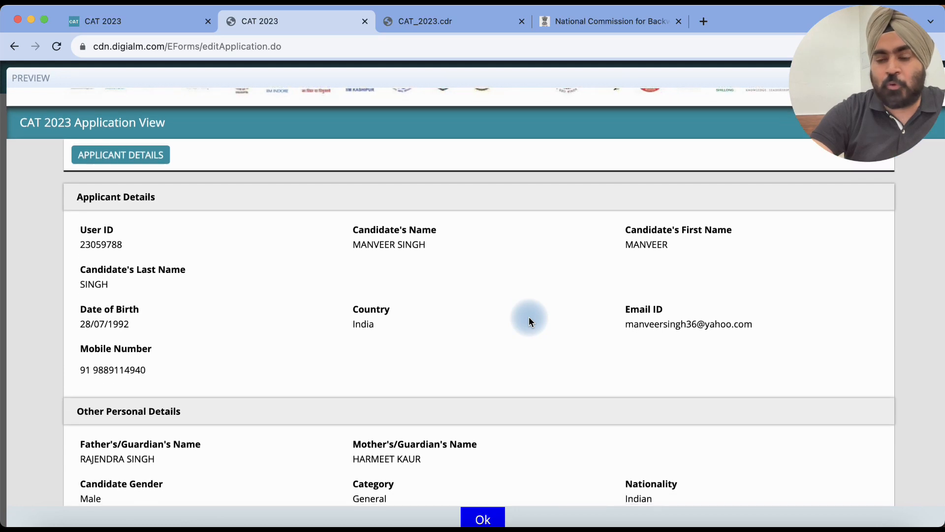
{"action": "scroll", "coordinate": [529, 321], "scroll_direction": "down", "scroll_amount": 1}
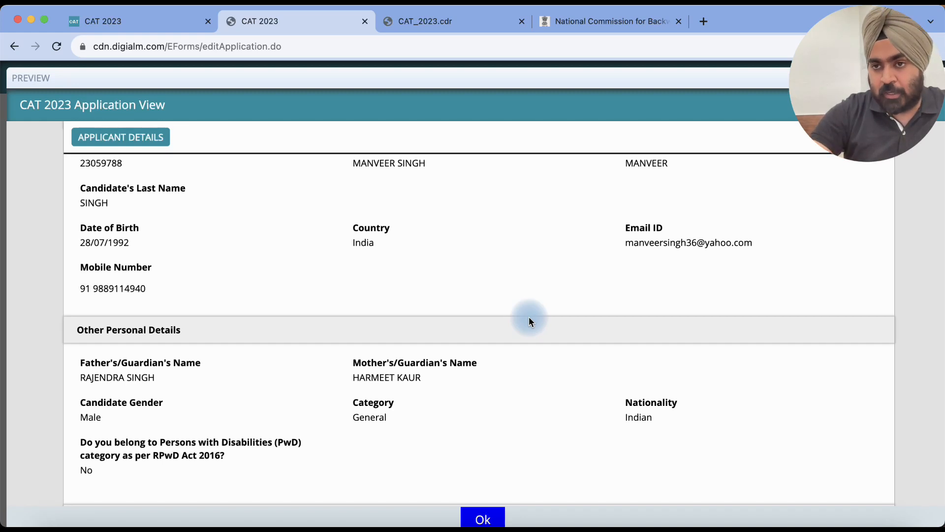
{"action": "scroll", "coordinate": [530, 321], "scroll_direction": "down", "scroll_amount": 7}
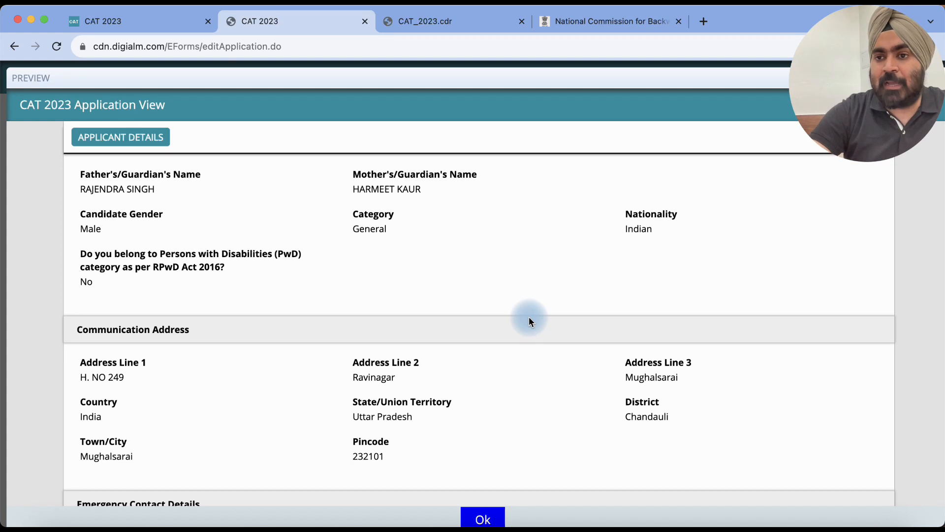
{"action": "scroll", "coordinate": [530, 321], "scroll_direction": "down", "scroll_amount": 1}
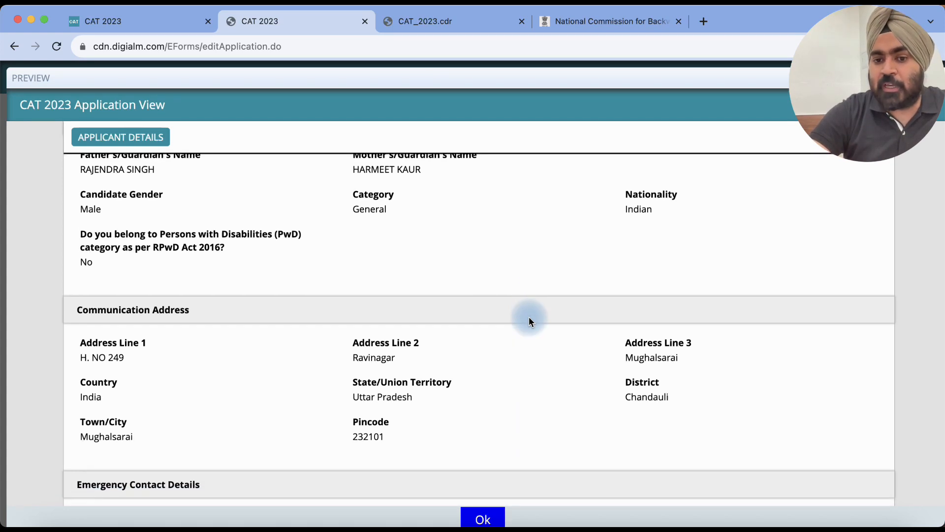
{"action": "scroll", "coordinate": [530, 321], "scroll_direction": "down", "scroll_amount": 1}
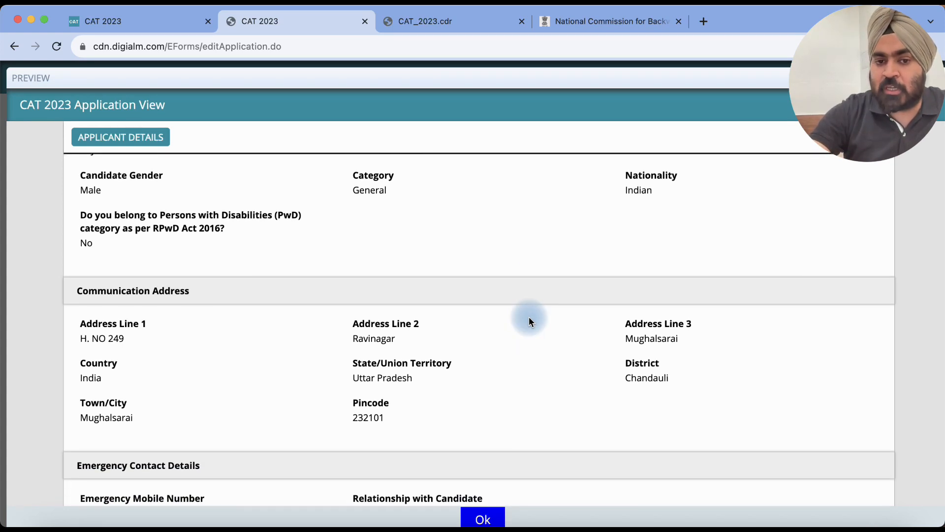
{"action": "scroll", "coordinate": [530, 321], "scroll_direction": "down", "scroll_amount": 15}
{"action": "scroll", "coordinate": [530, 321], "scroll_direction": "down", "scroll_amount": 1}
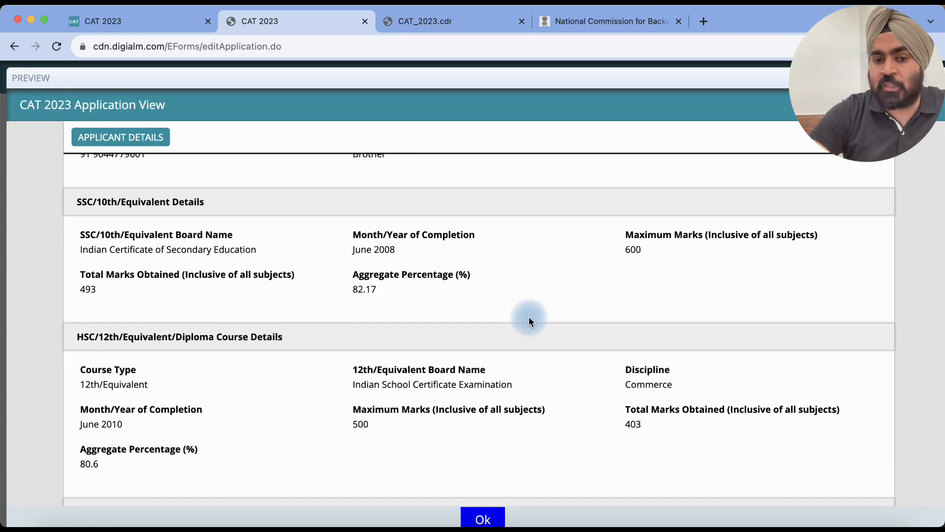
{"action": "scroll", "coordinate": [530, 321], "scroll_direction": "down", "scroll_amount": 1}
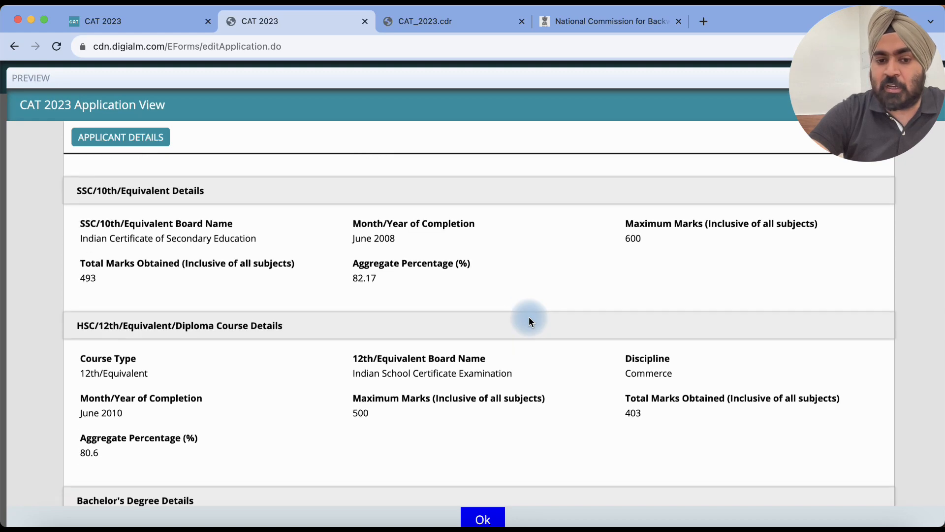
{"action": "left_click", "coordinate": [487, 515]}
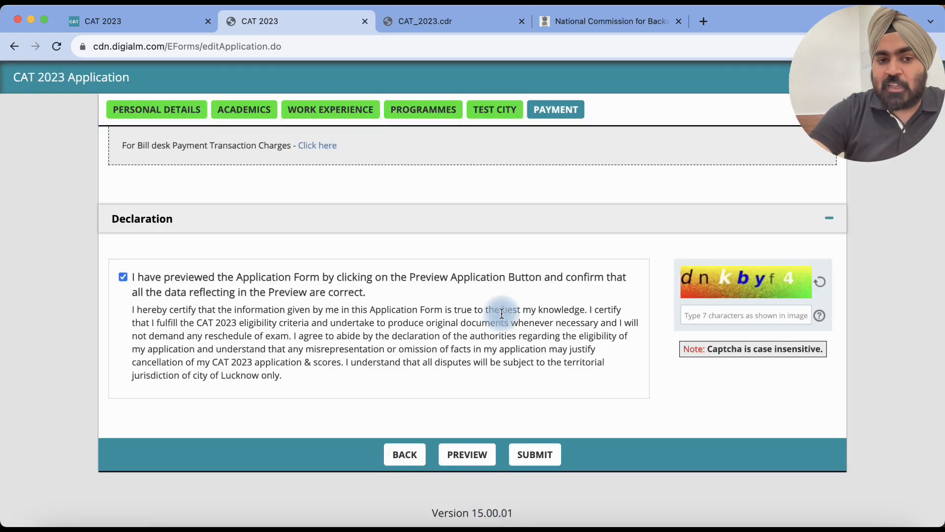
{"action": "scroll", "coordinate": [501, 313], "scroll_direction": "up", "scroll_amount": 2}
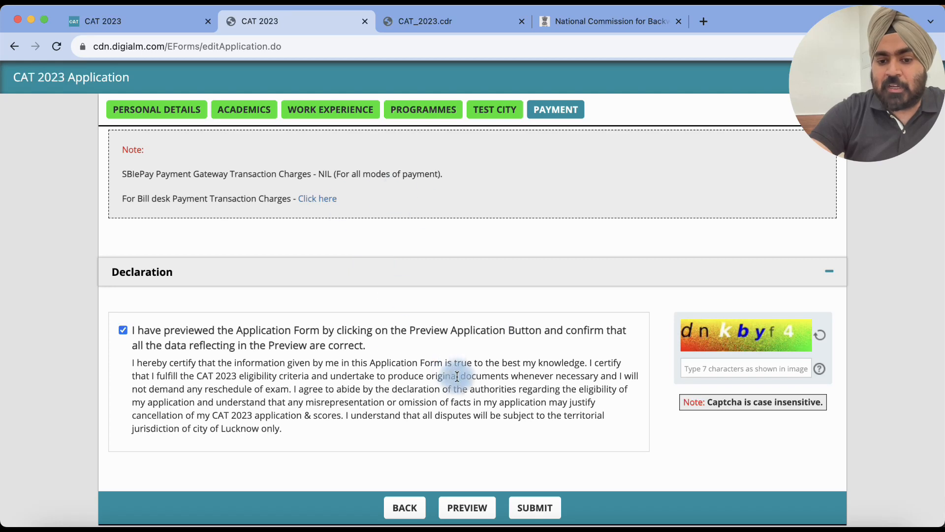
{"action": "left_click", "coordinate": [537, 508]}
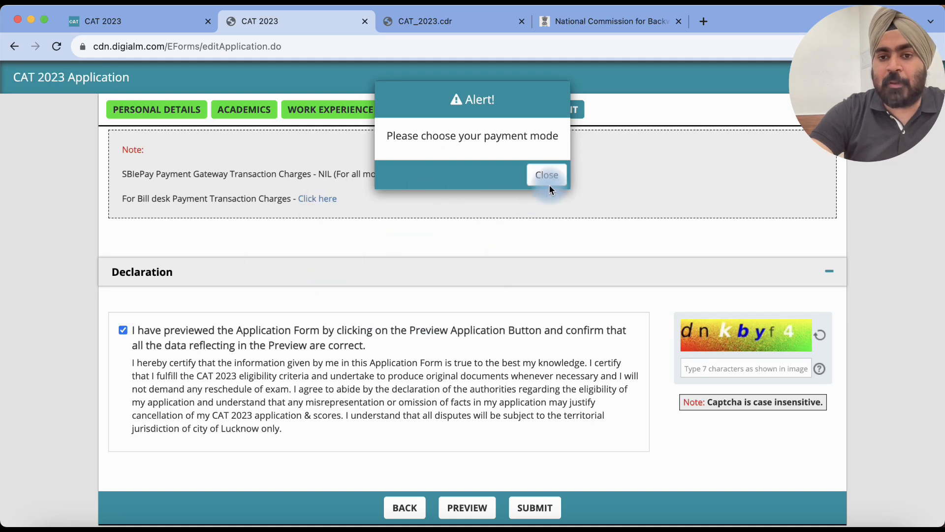
{"action": "left_click", "coordinate": [566, 176]}
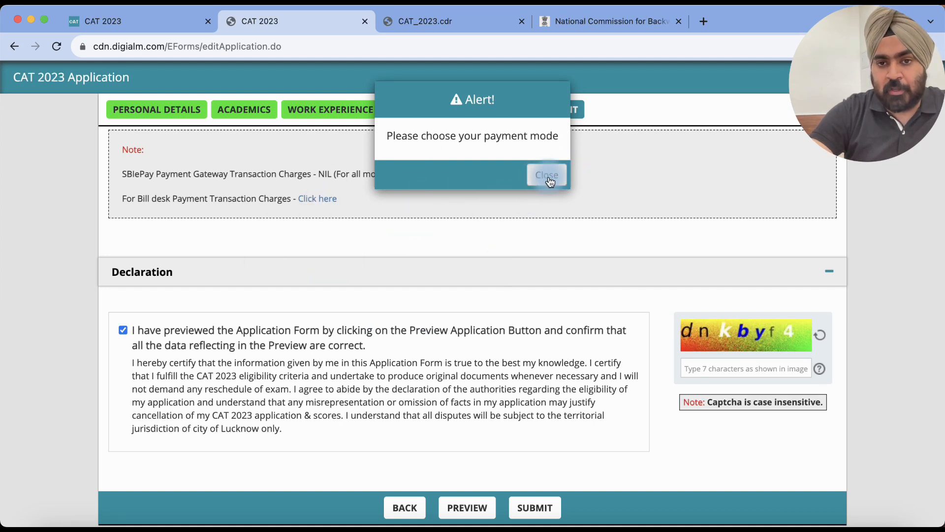
{"action": "left_click", "coordinate": [550, 180]}
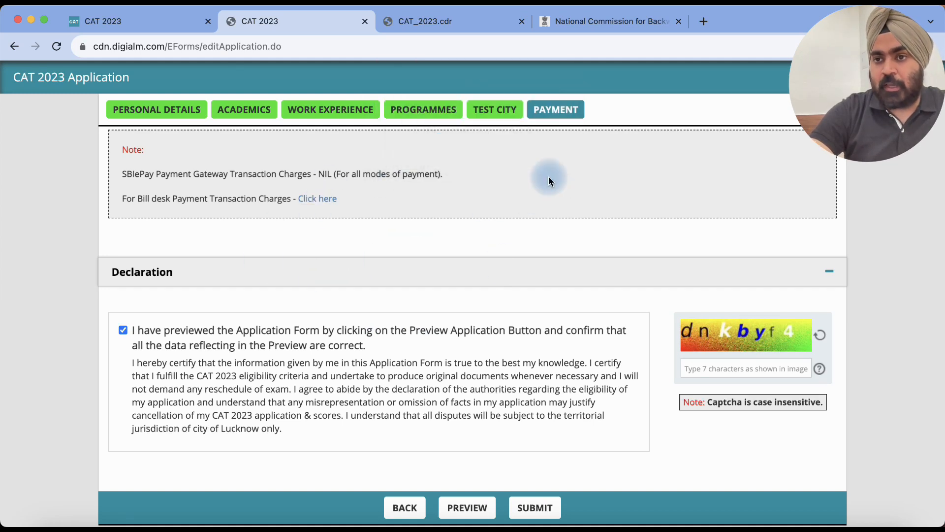